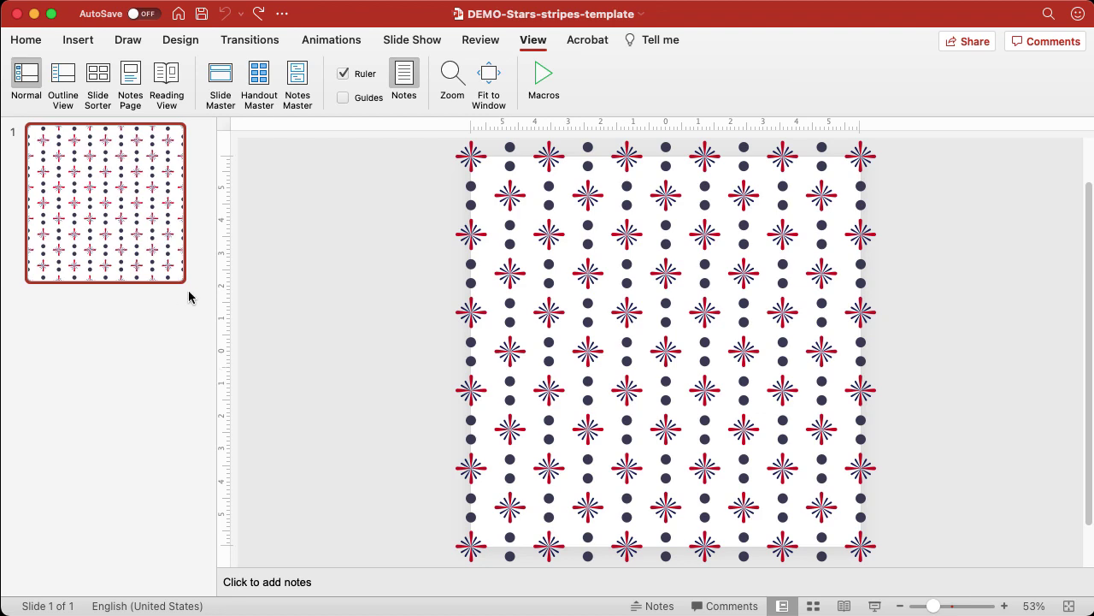
- Collapse the slide thumbnail pane so the slide fills more of the window
left_click_drag(216, 289, 10, 283)
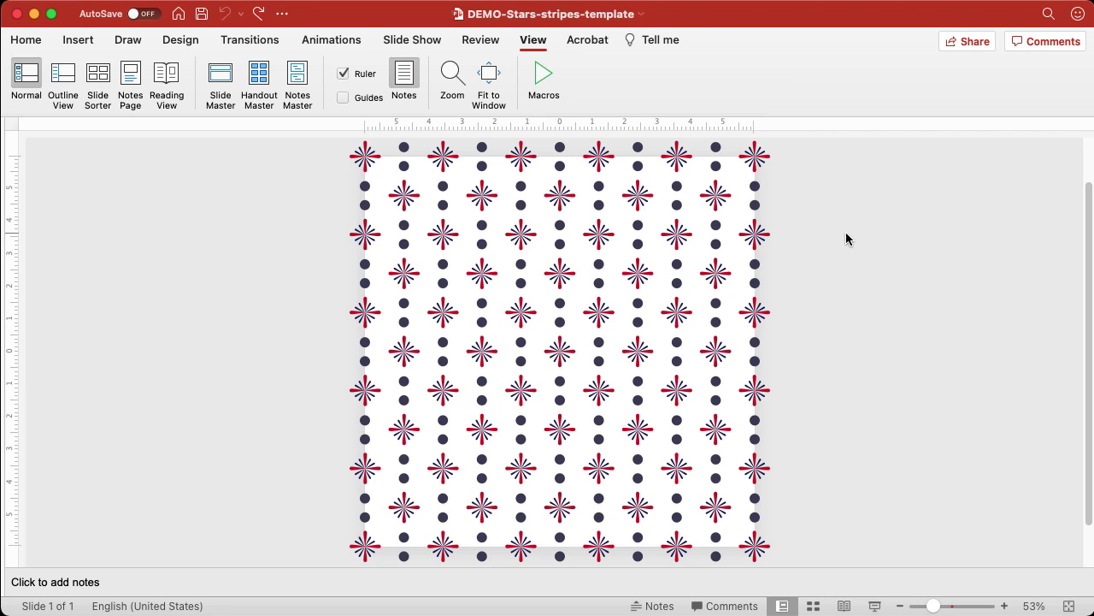
- Browse the Home, Draw, Design and View ribbon tabs and the shapes gallery
left_click(27, 41)
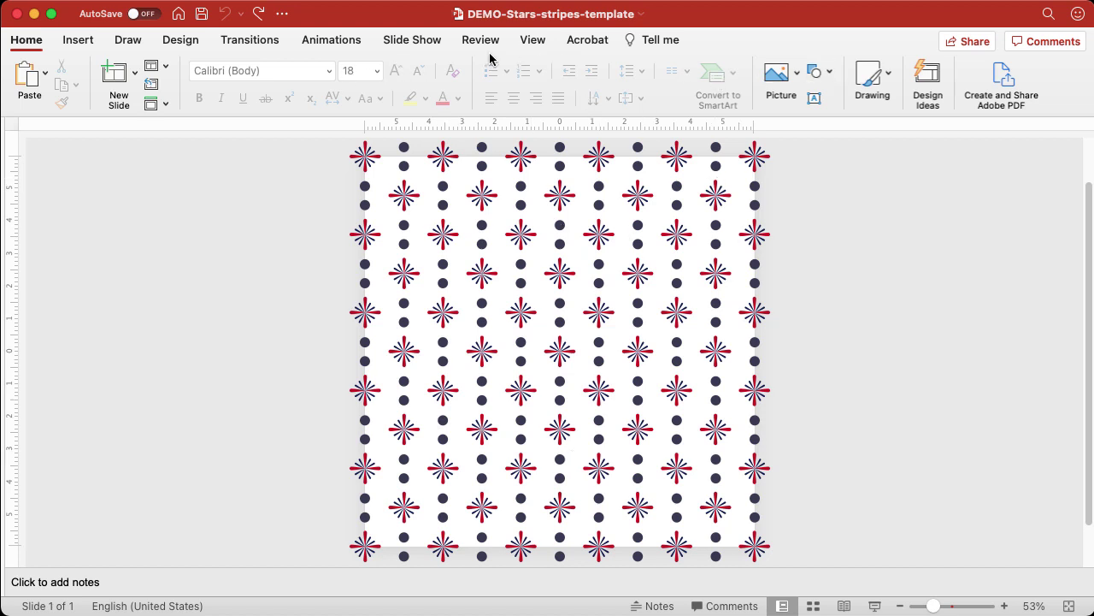
left_click(168, 43)
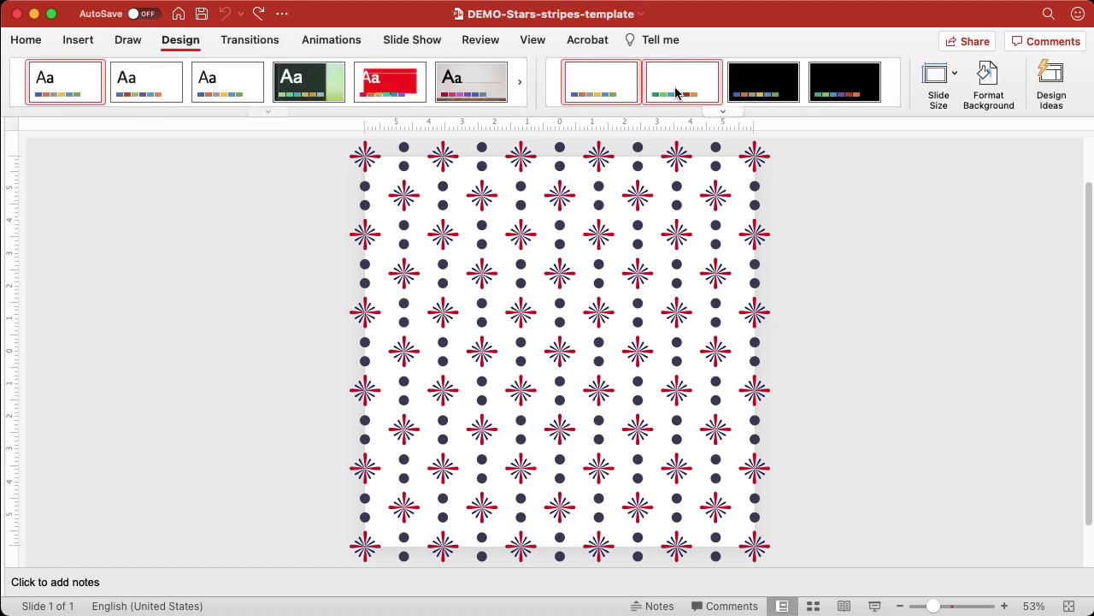
left_click(34, 39)
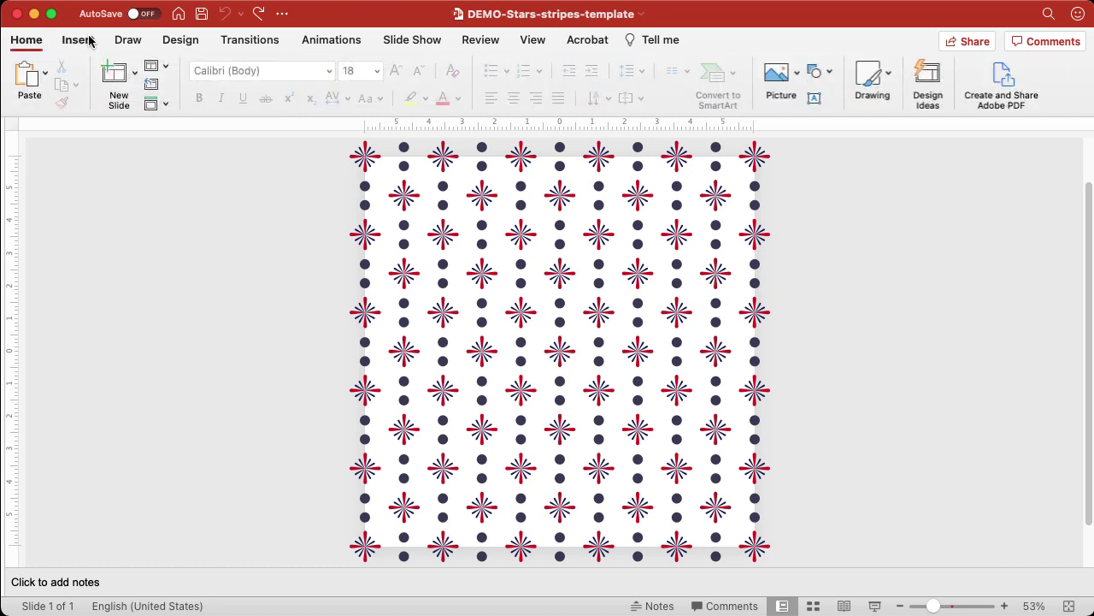
left_click(828, 72)
left_click(831, 47)
left_click(128, 40)
left_click(180, 41)
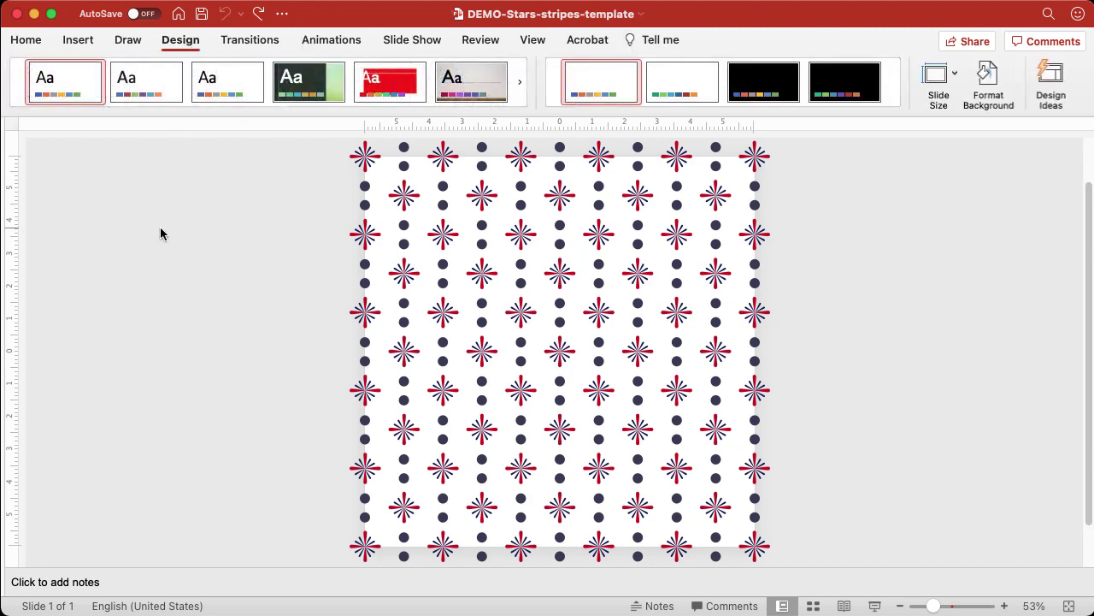
left_click(534, 42)
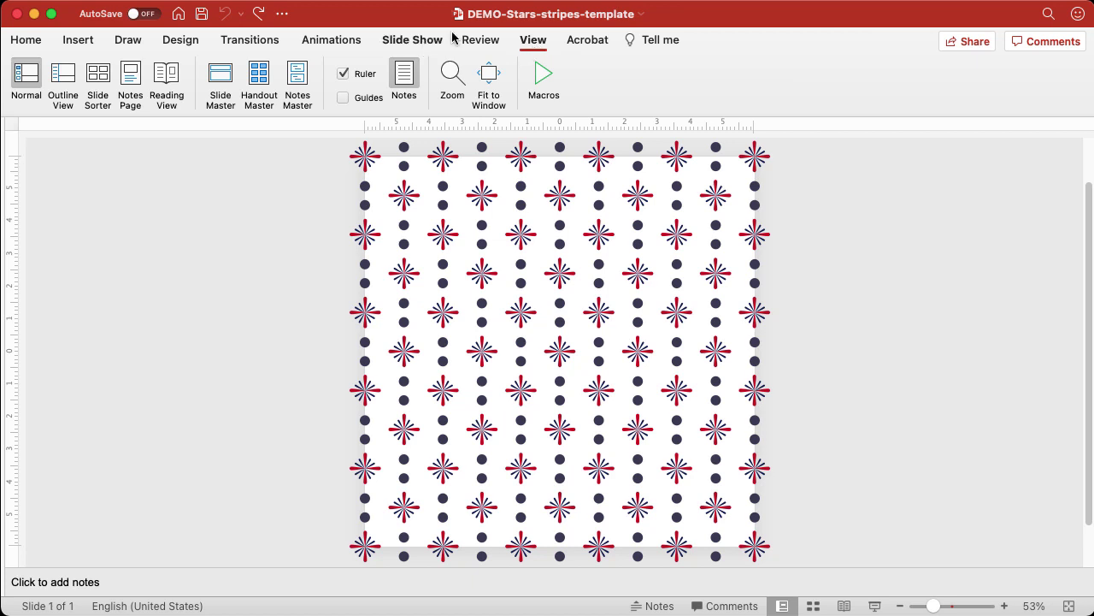
left_click(177, 45)
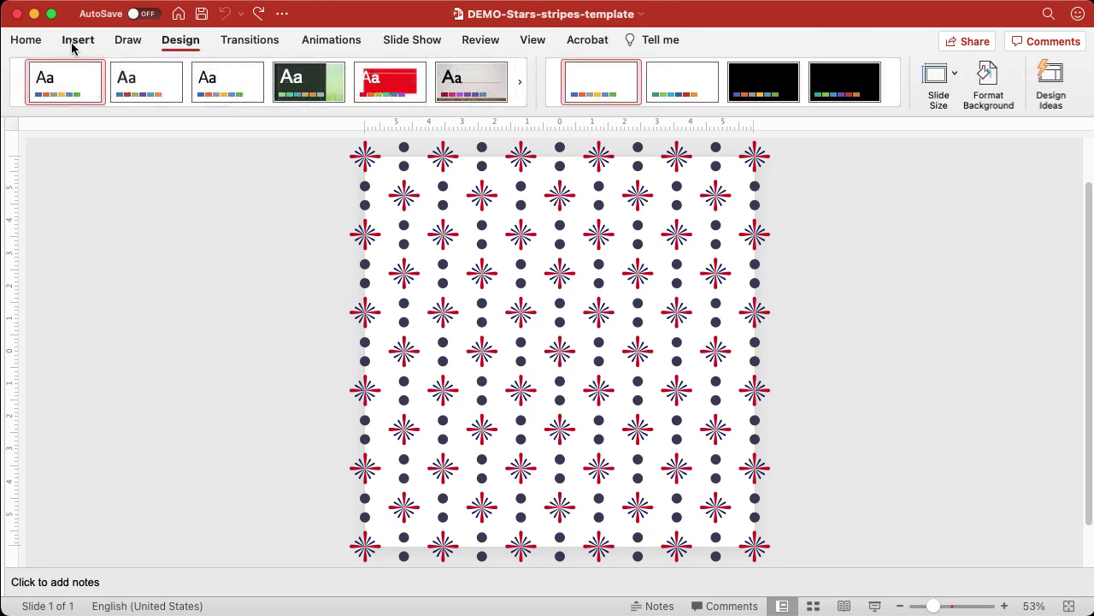
left_click(30, 40)
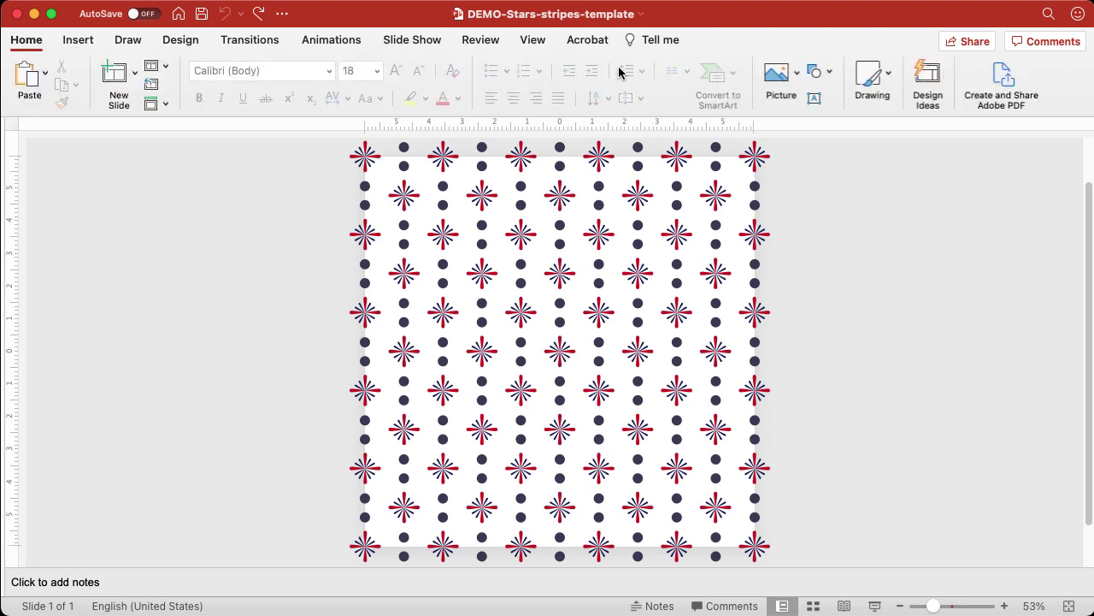
- Open the Selection Pane from the Home tab's Arrange menu
left_click(888, 75)
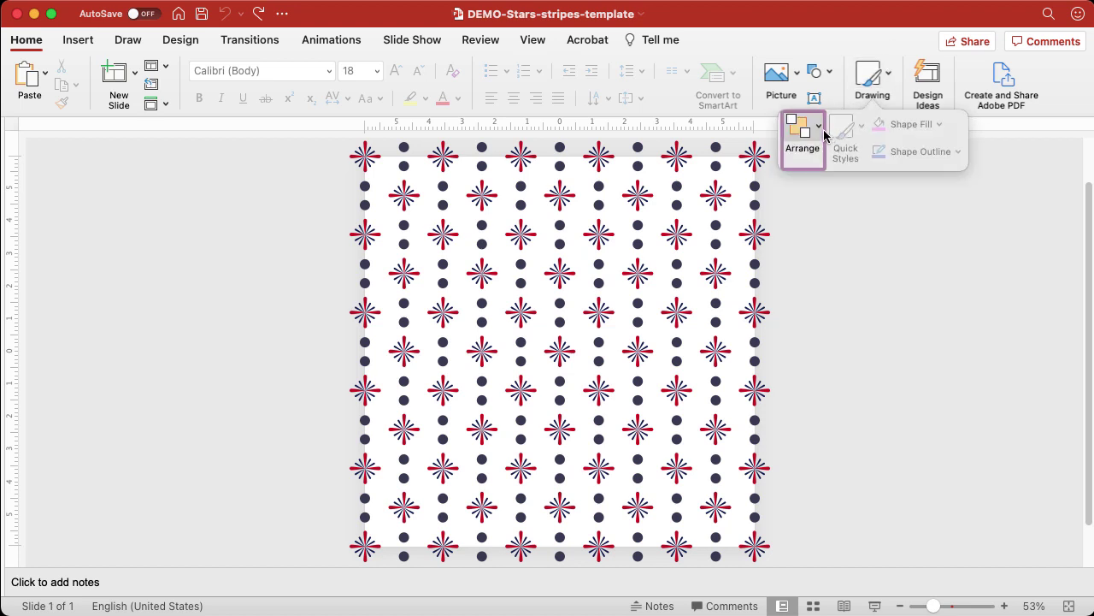
left_click(819, 127)
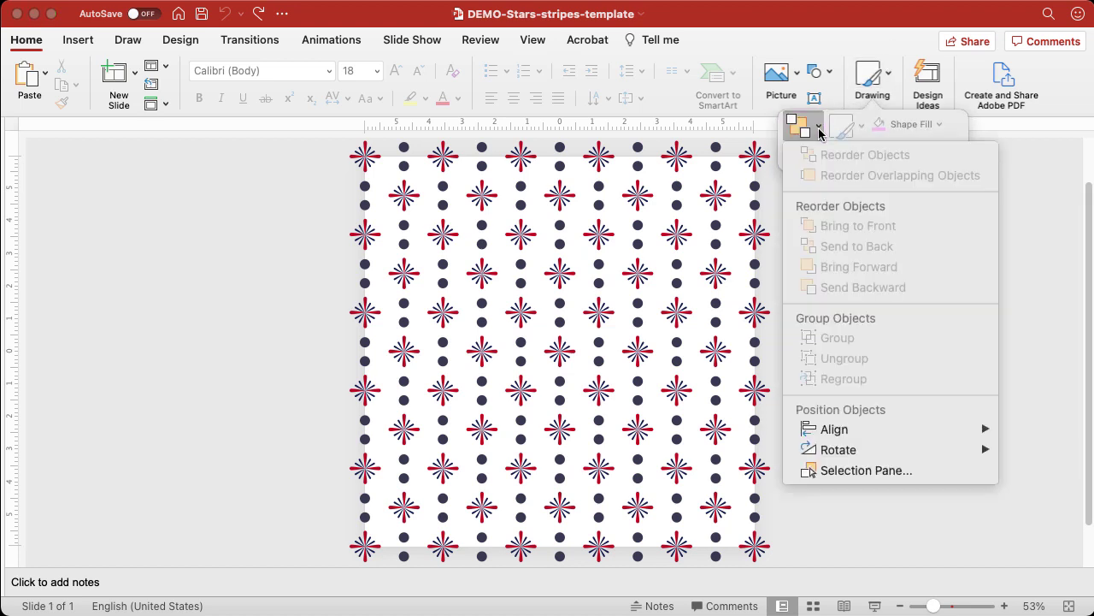
left_click(837, 39)
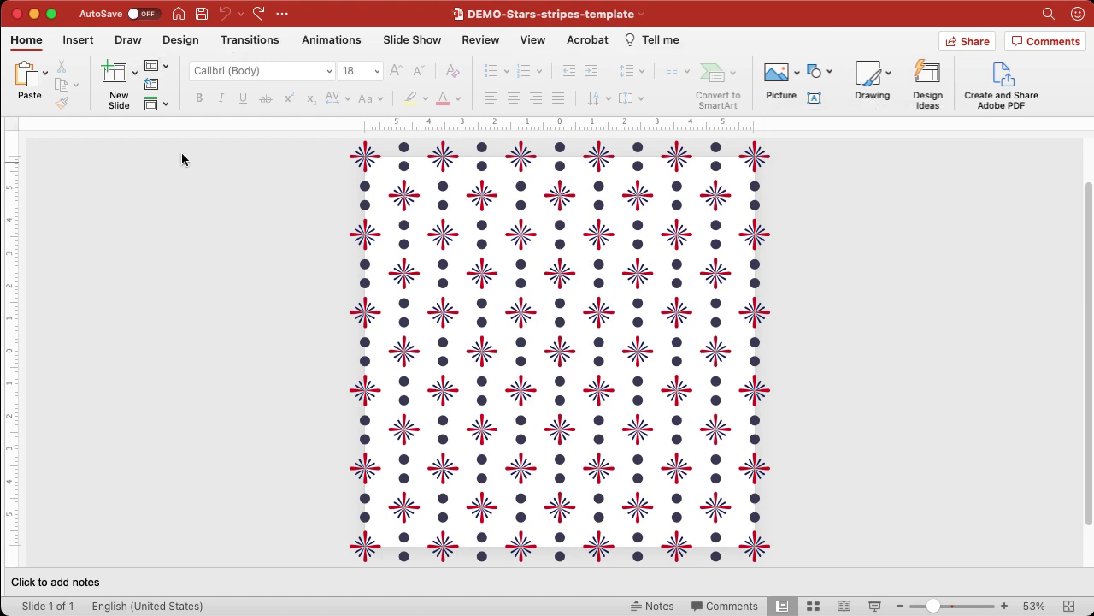
left_click(532, 40)
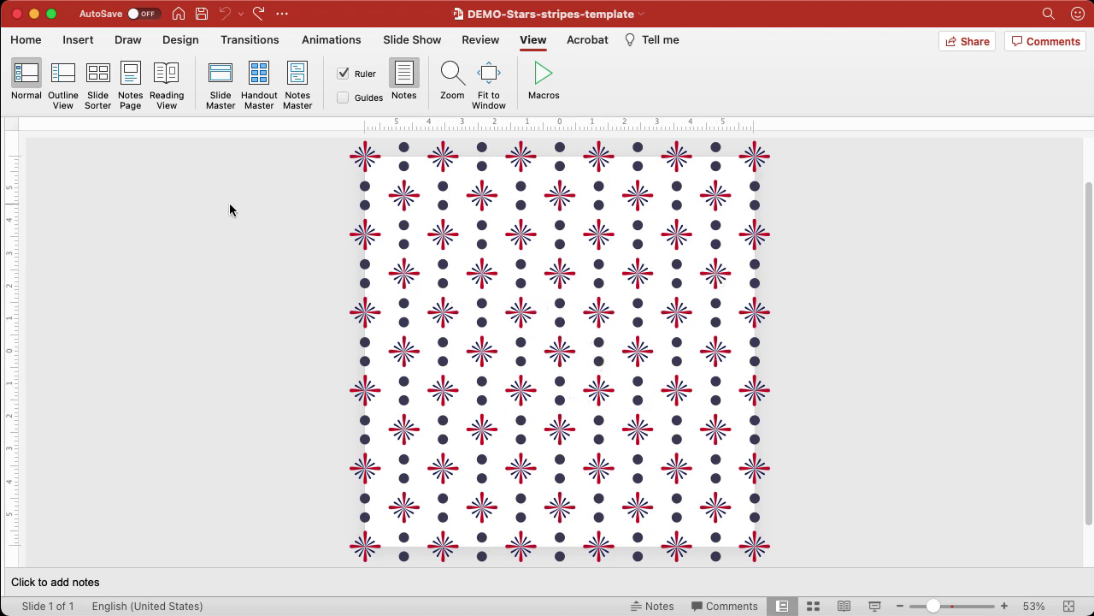
left_click(26, 41)
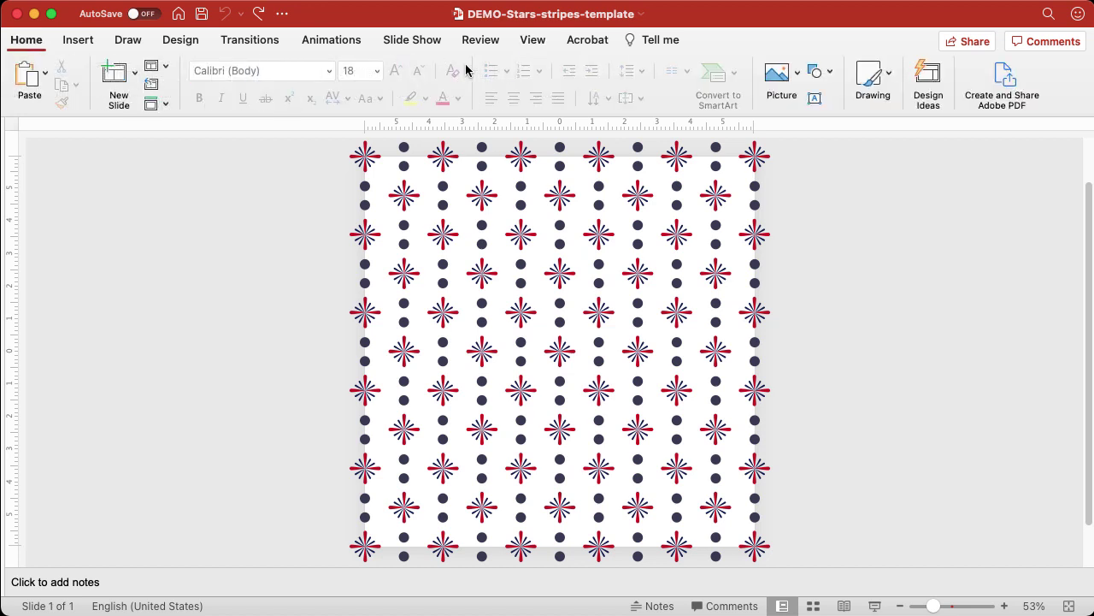
left_click(884, 75)
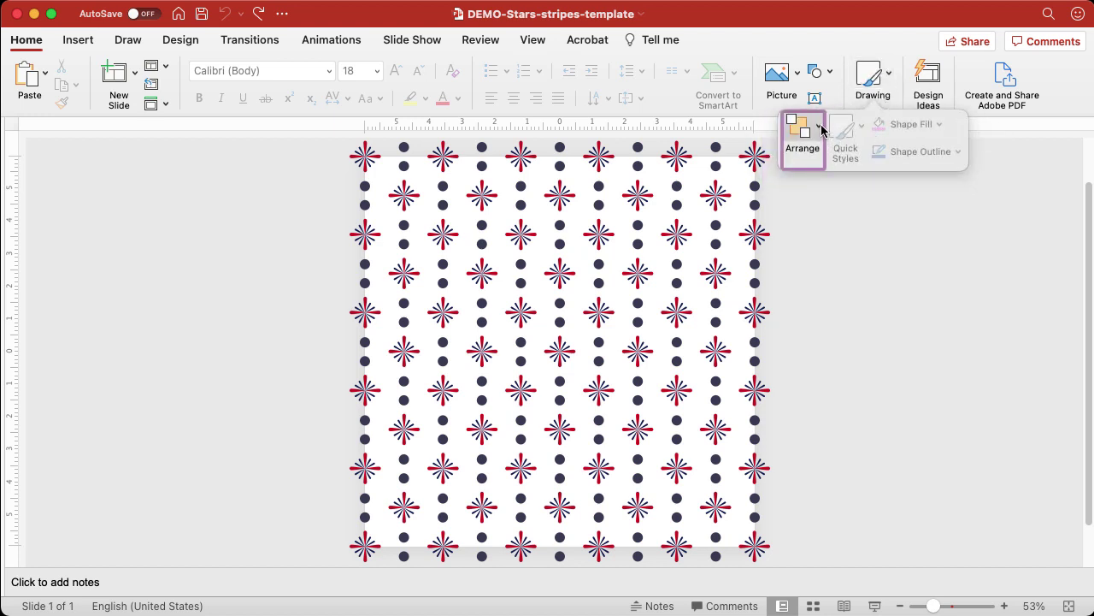
left_click(821, 130)
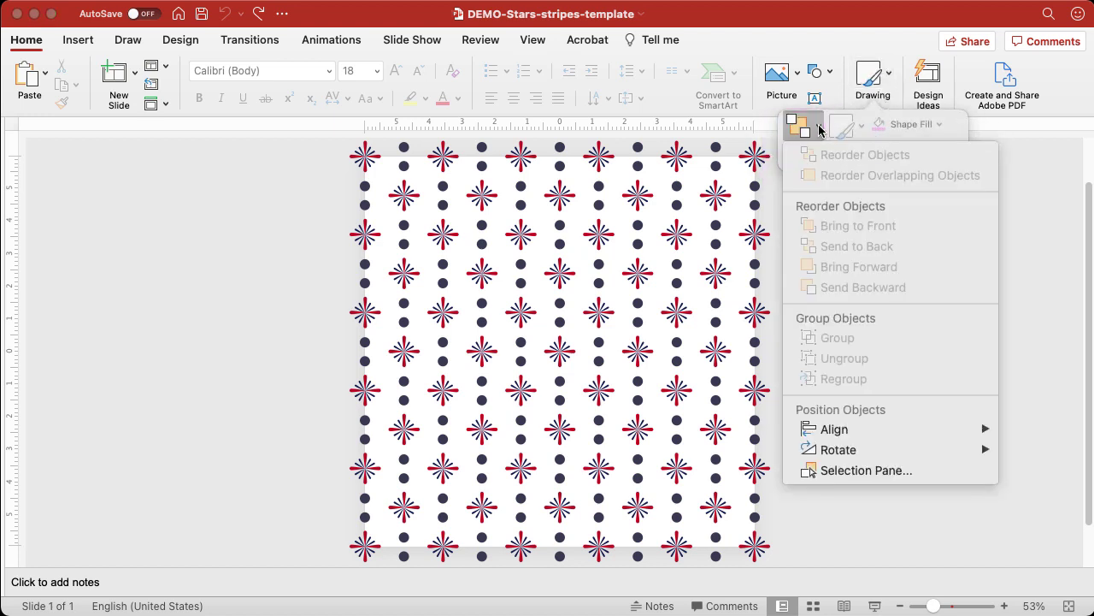
left_click(826, 469)
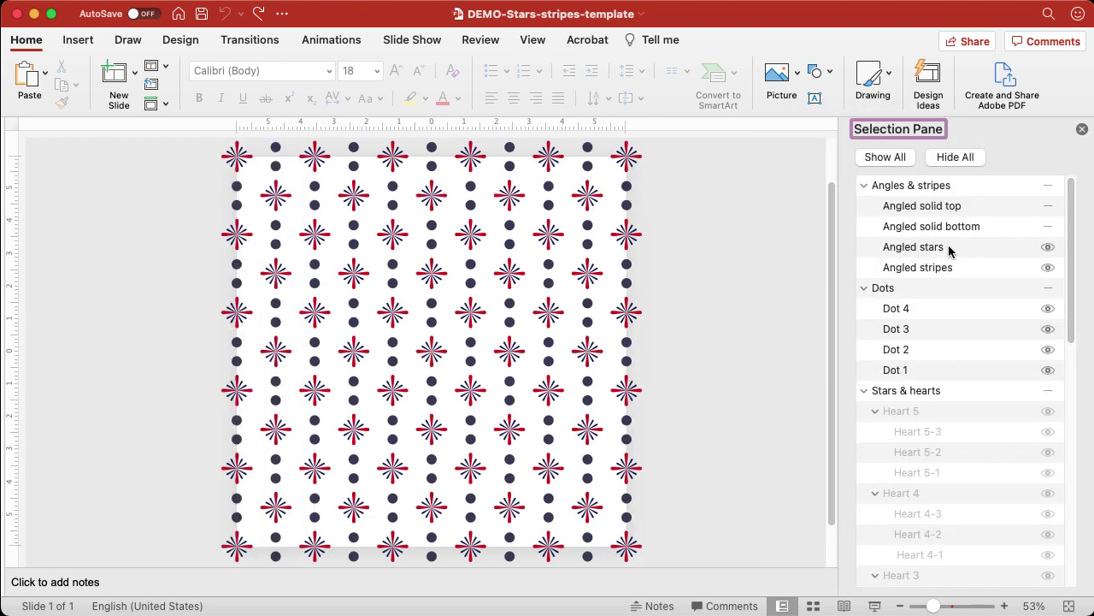
- Show all objects, then hide the Angles & stripes, Dots and Stars & hearts groups
left_click(899, 163)
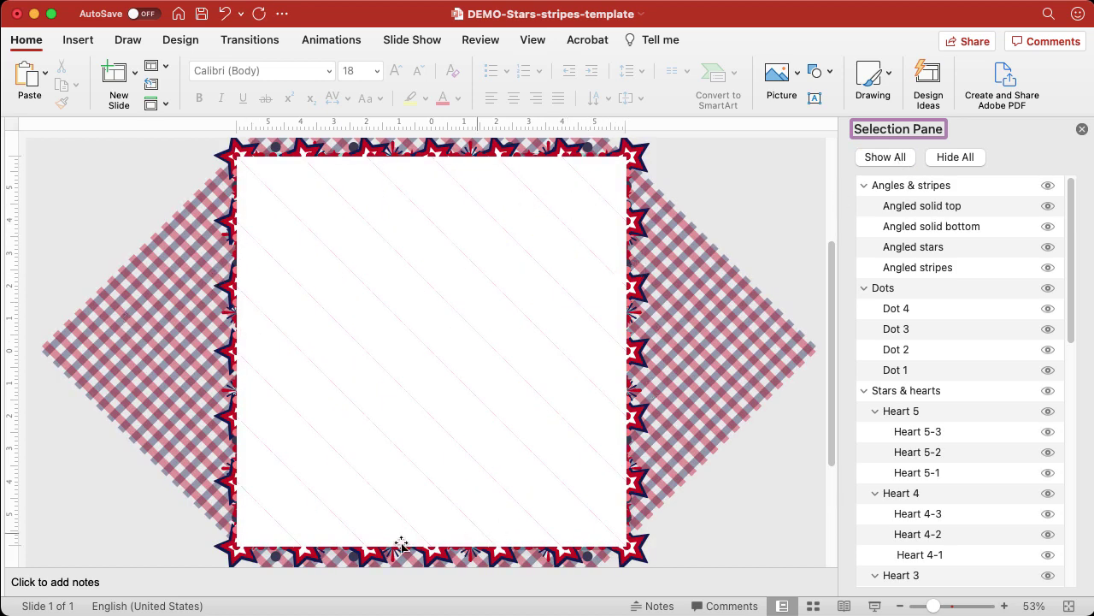
scroll(1007, 329, "down", 10)
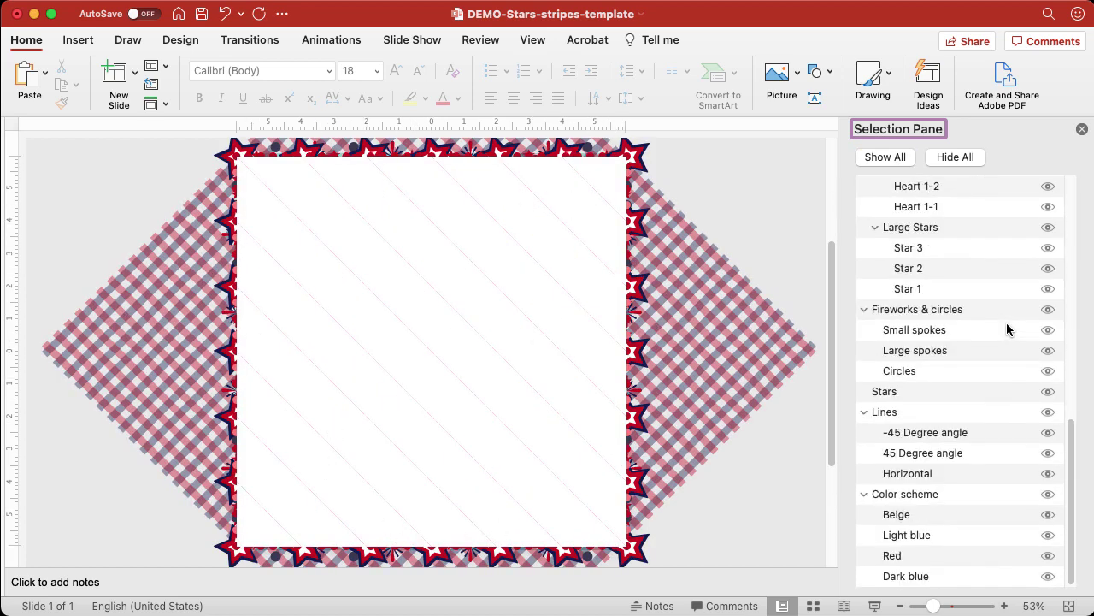
scroll(874, 234, "up", 10)
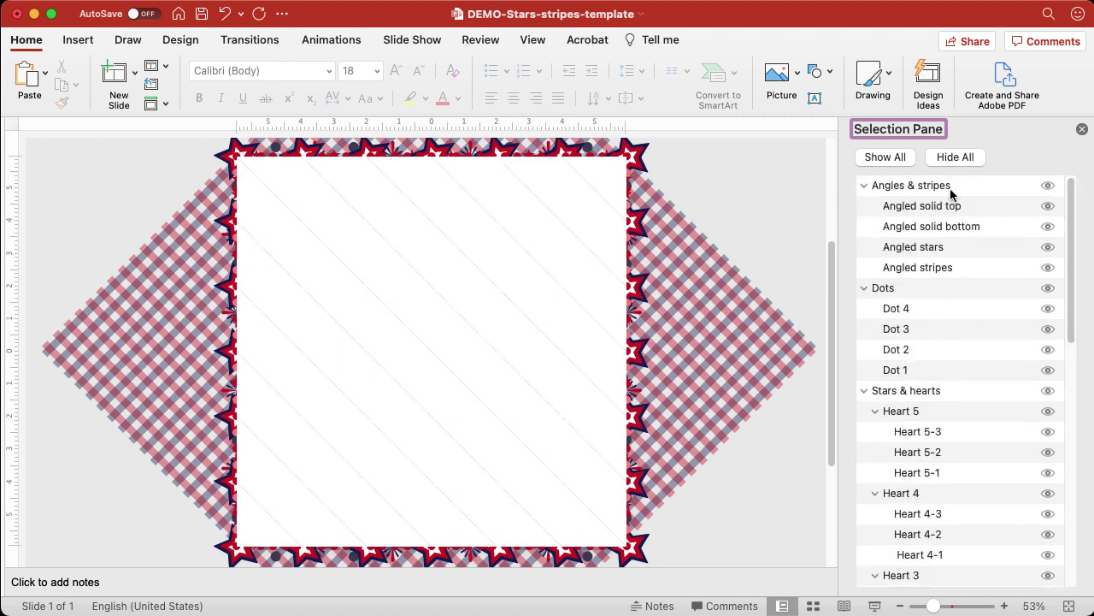
left_click(1049, 186)
left_click(1048, 288)
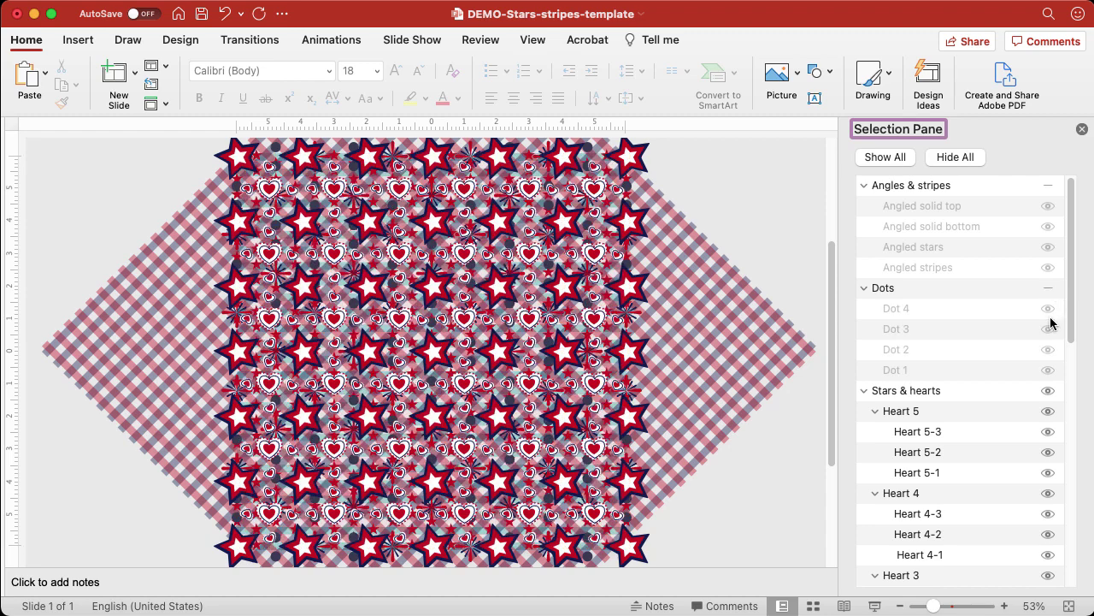
left_click(1049, 391)
- Hide the Fireworks & circles, Lines, Color scheme background and Stars layers
scroll(971, 440, "down", 10)
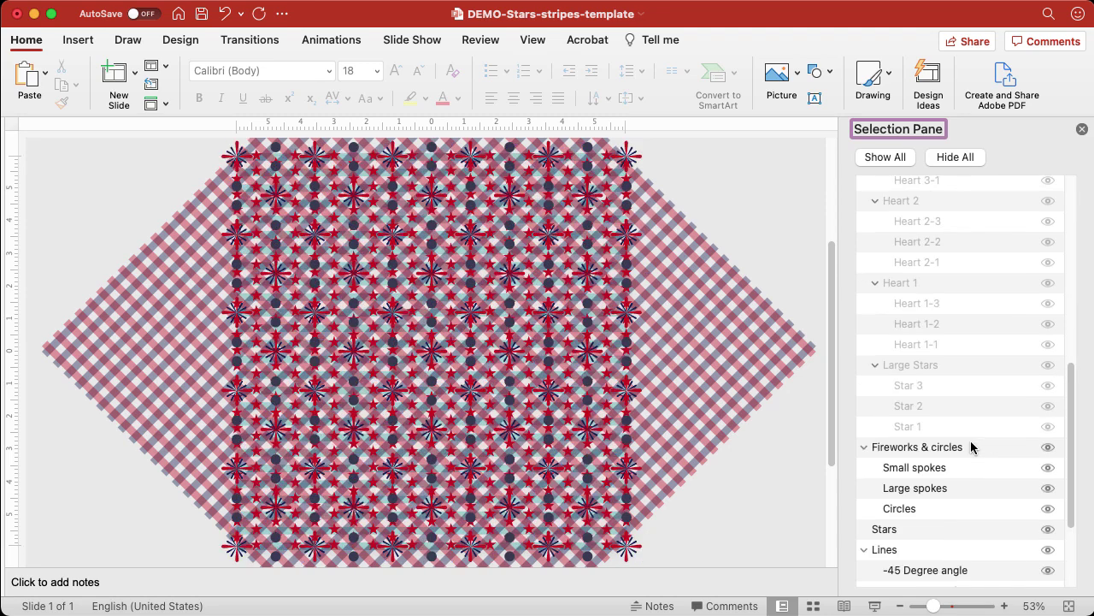
scroll(971, 441, "down", 3)
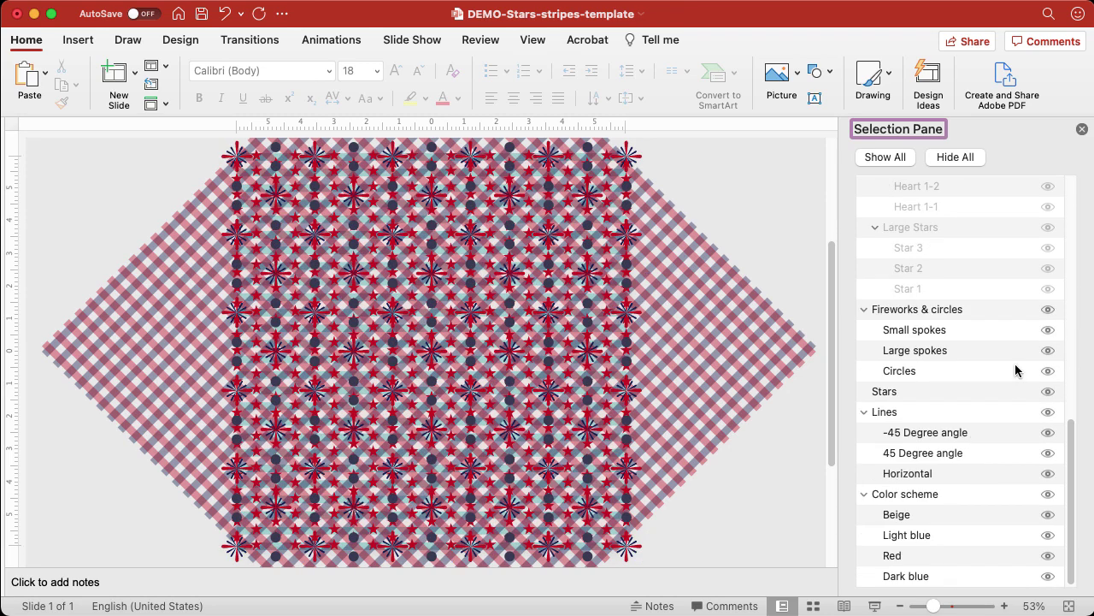
left_click(1048, 308)
left_click(1049, 412)
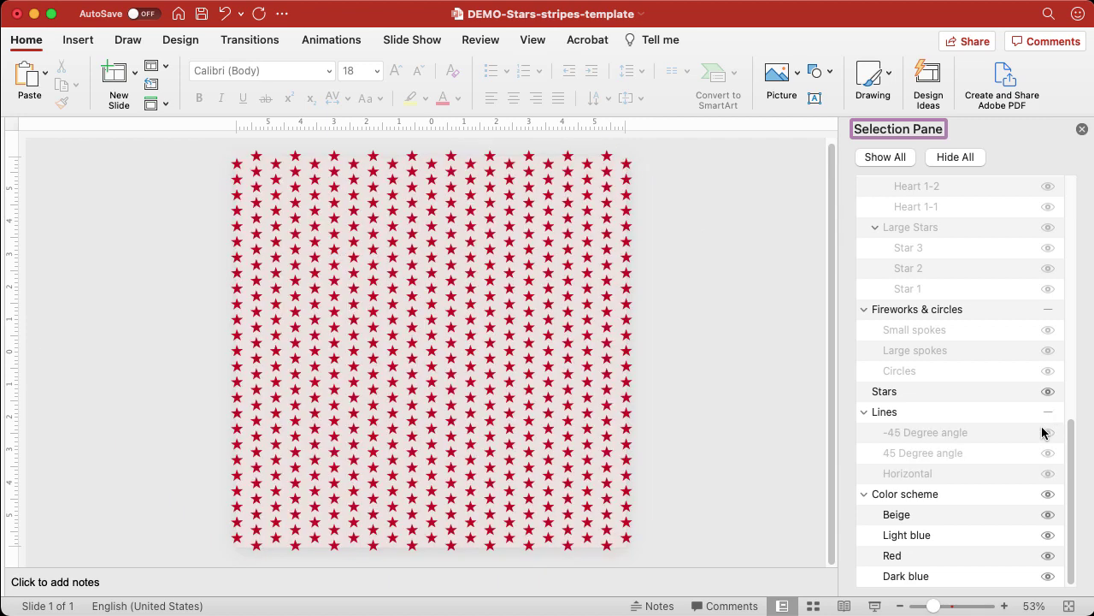
left_click(1048, 494)
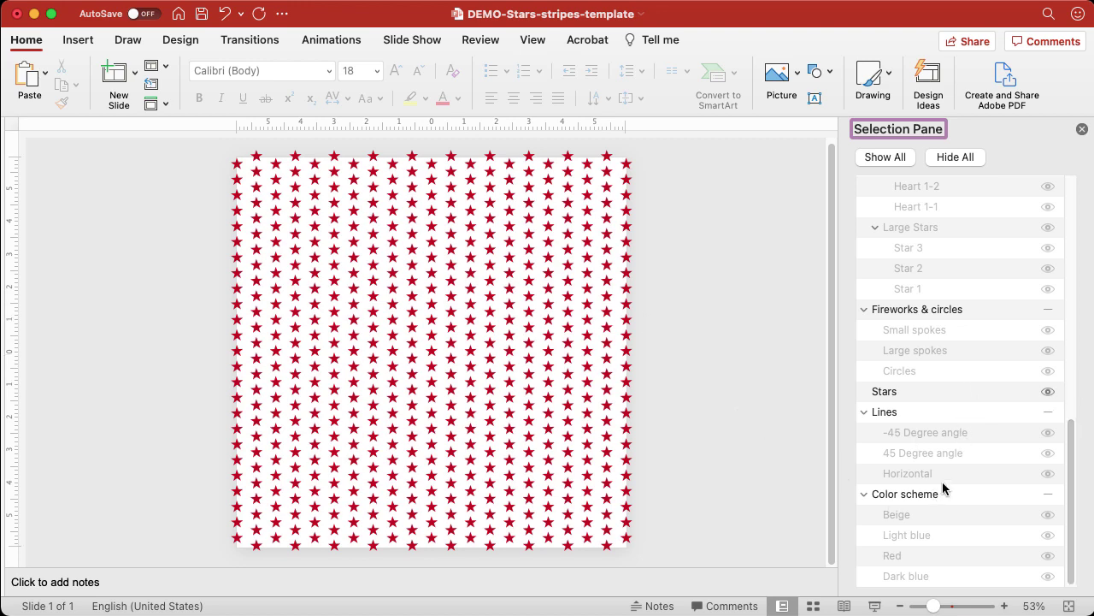
scroll(951, 383, "up", 1)
scroll(950, 383, "up", 3)
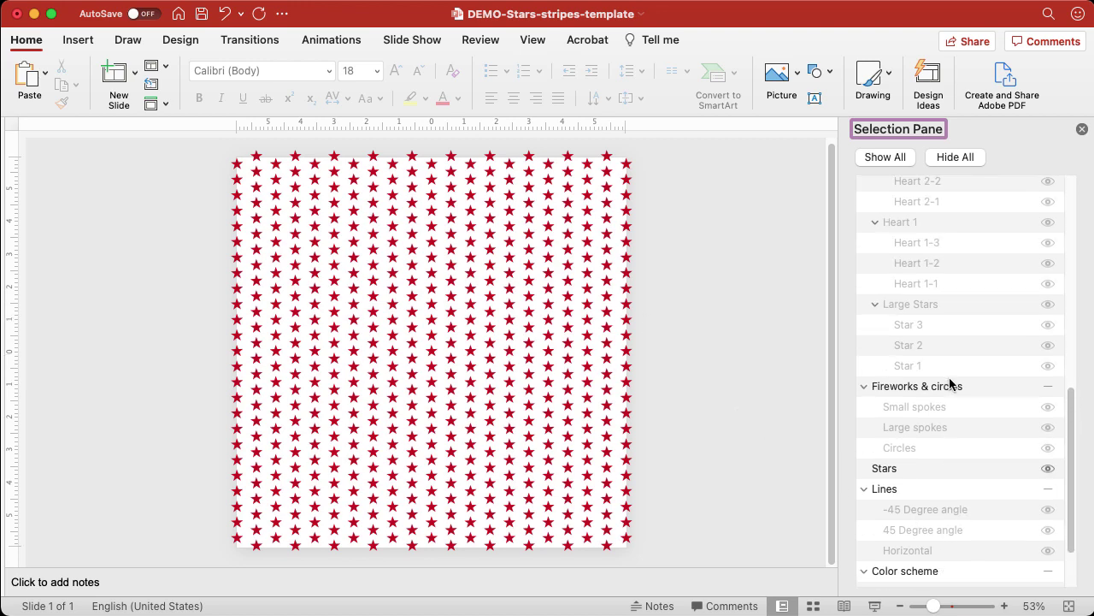
left_click(1047, 468)
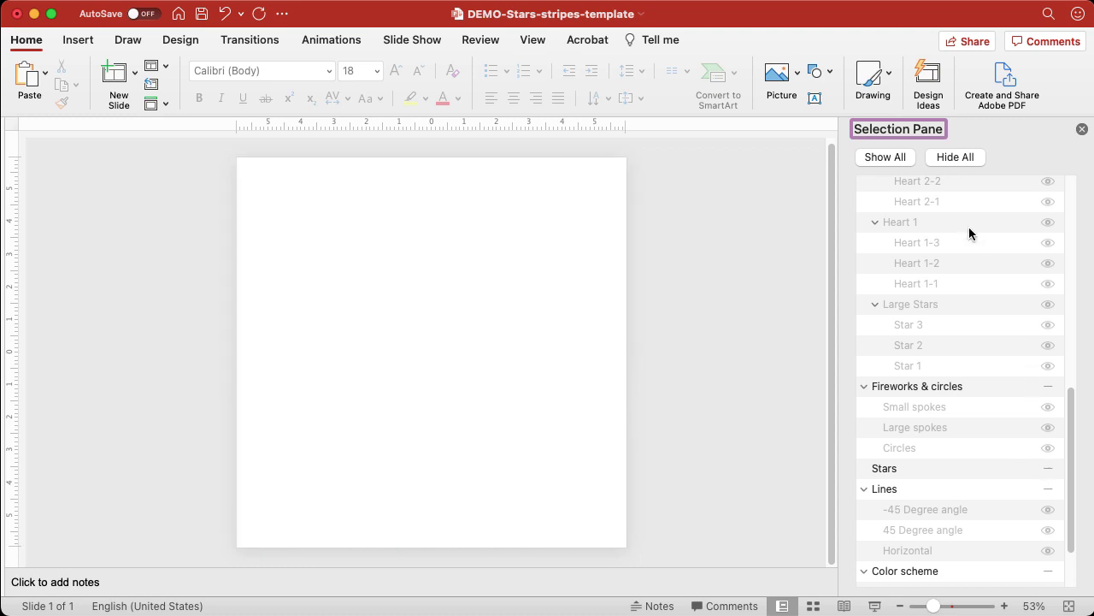
- Make the Dots group visible again
scroll(967, 322, "up", 10)
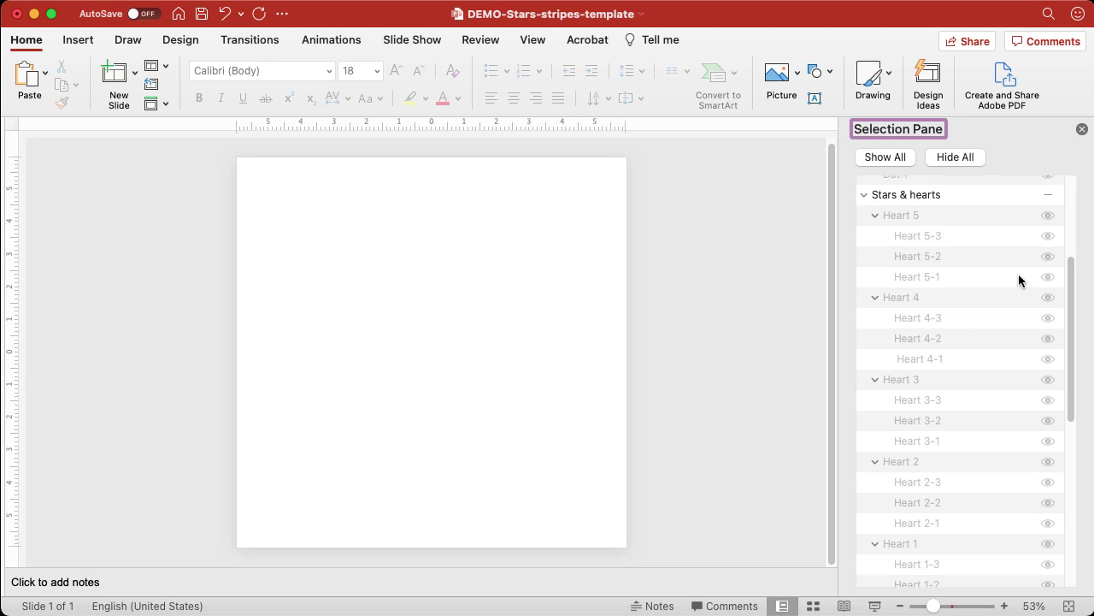
scroll(1021, 276, "up", 3)
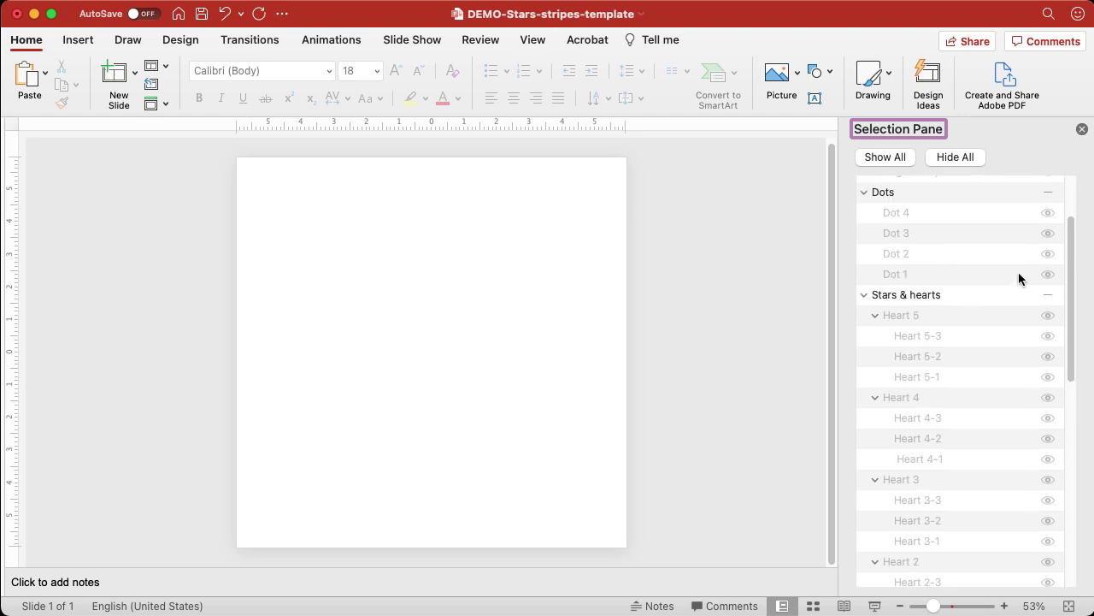
left_click(1048, 194)
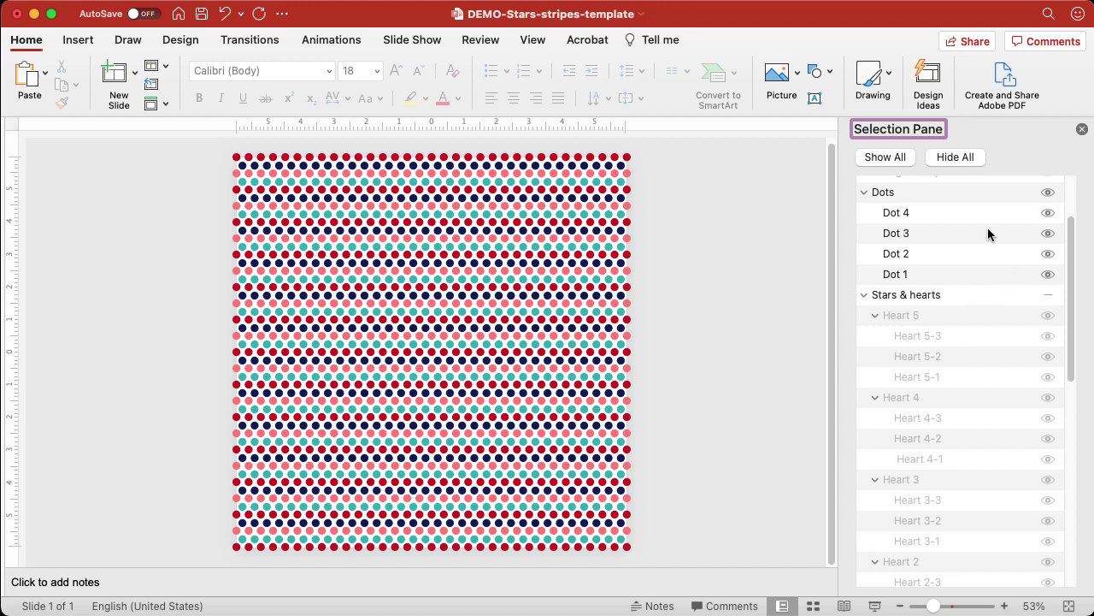
- Hide the teal Dot 4 and navy Dot 2 layers, then select Dot 3
scroll(981, 361, "down", 10)
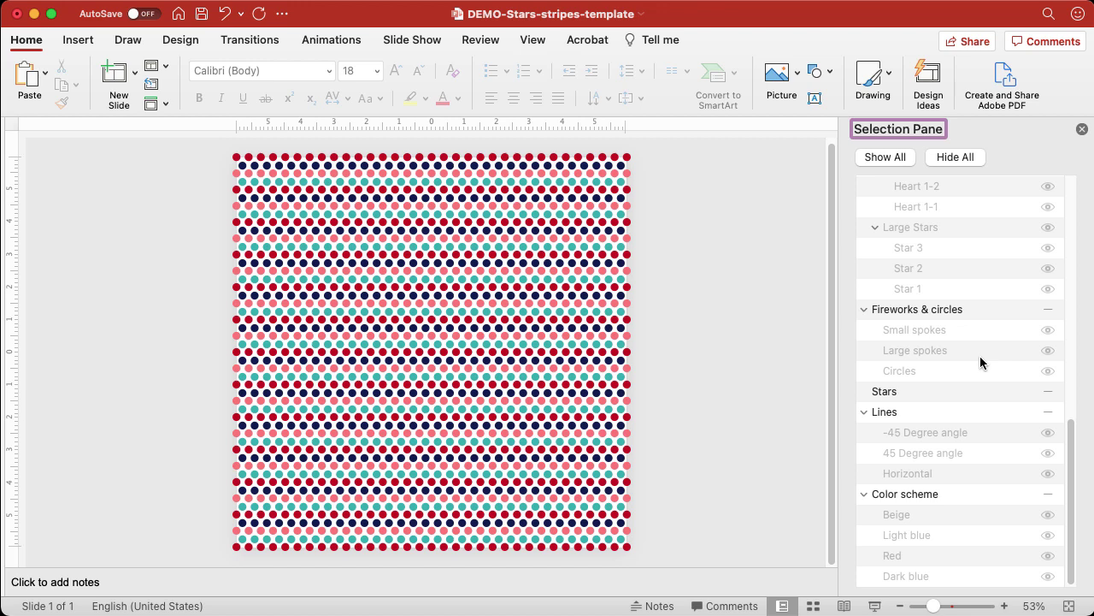
scroll(974, 310, "up", 5)
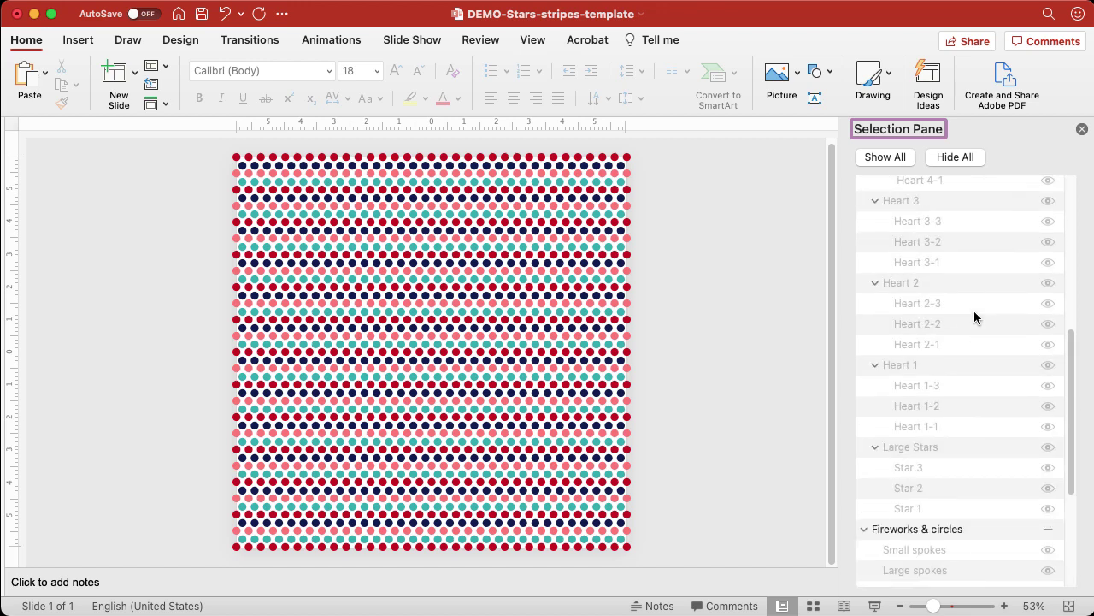
scroll(974, 317, "up", 2)
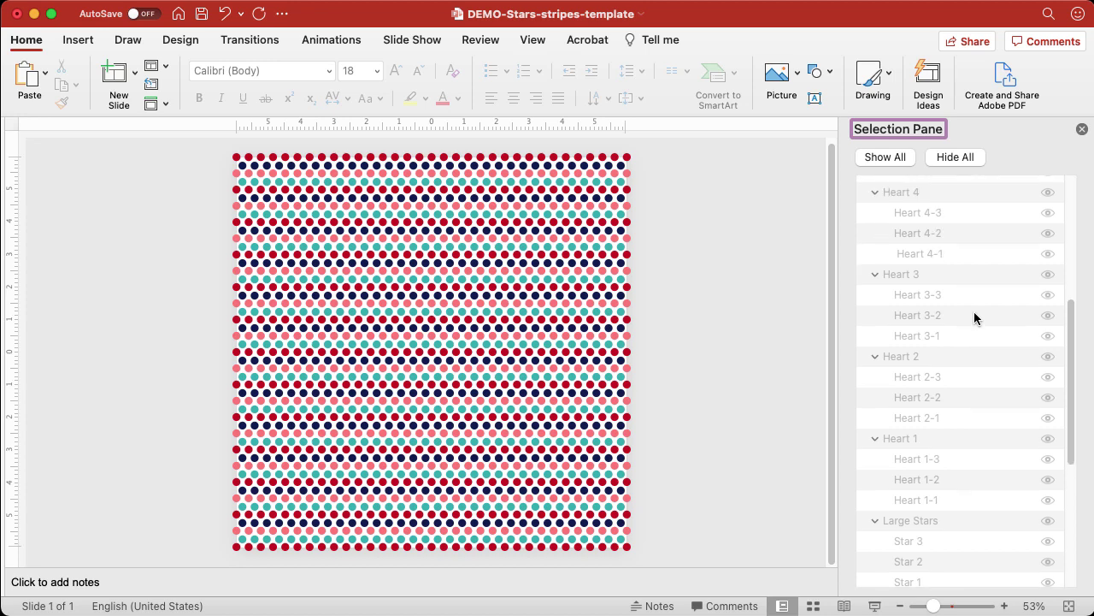
scroll(974, 318, "up", 4)
scroll(974, 312, "up", 1)
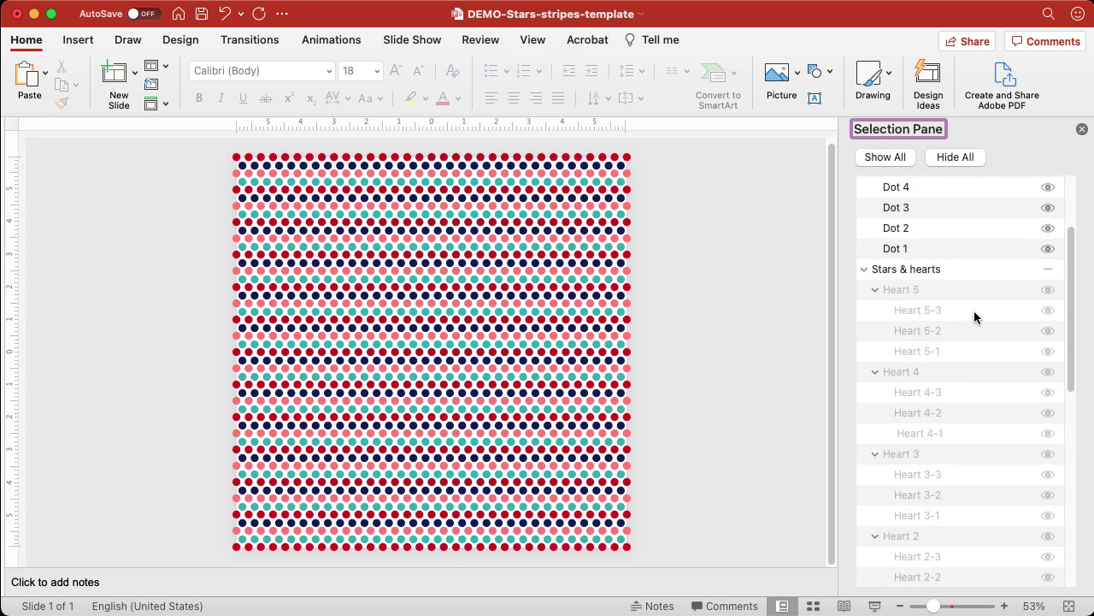
scroll(969, 291, "up", 2)
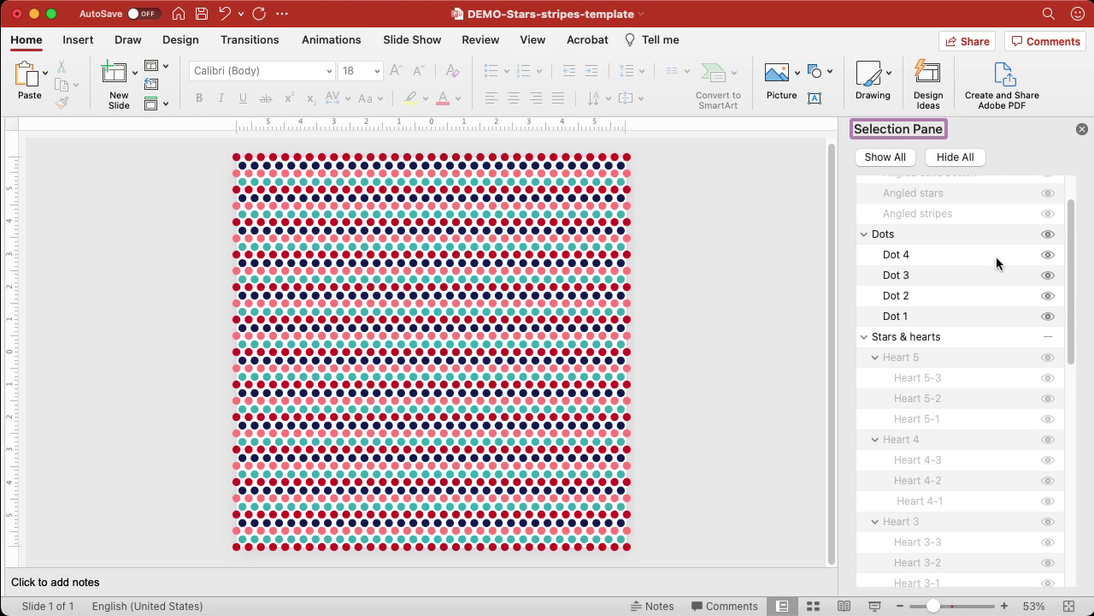
left_click(1046, 255)
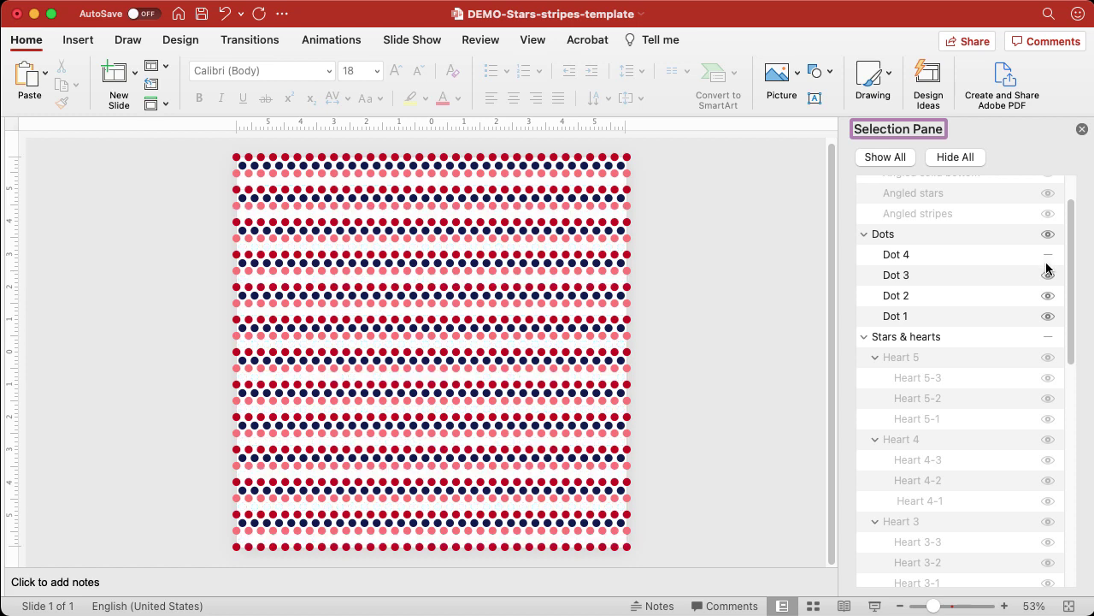
left_click(1048, 294)
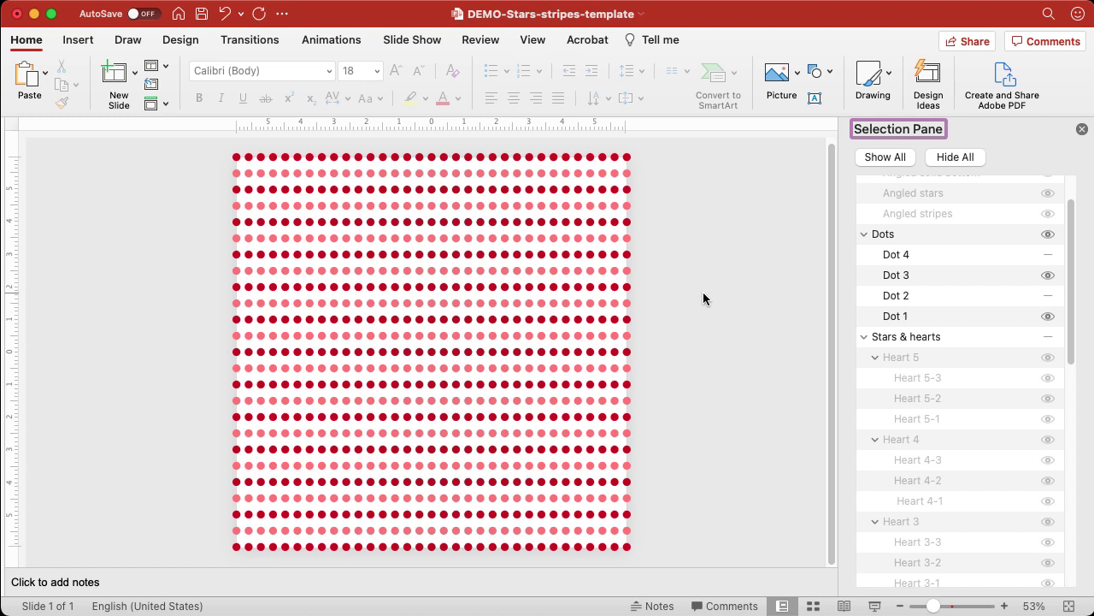
left_click(1024, 279)
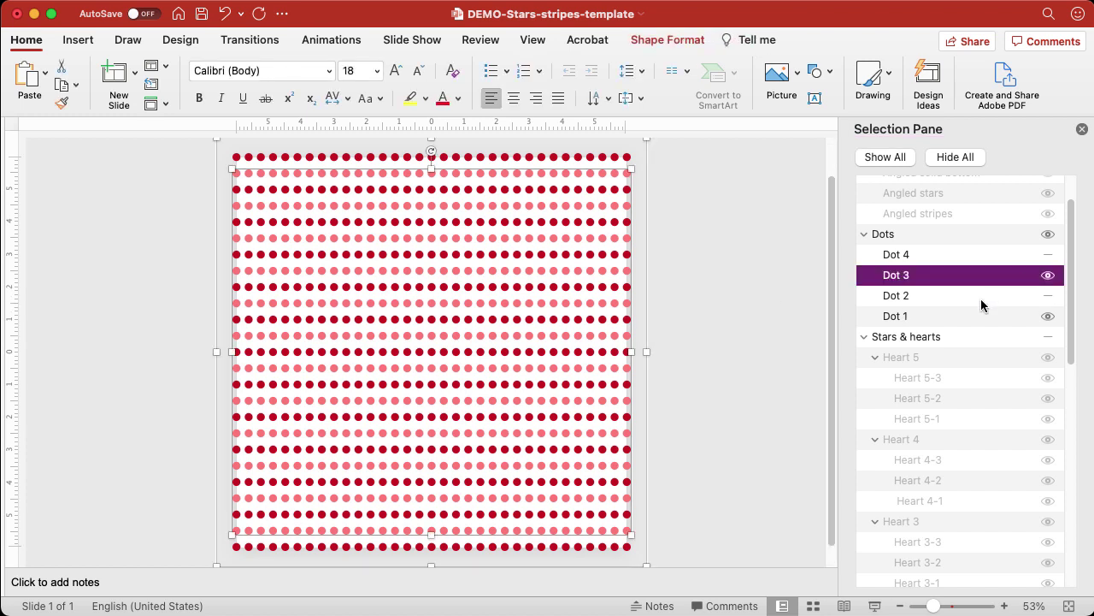
- Add Dot 1 to the selection with Dot 3 and open Format Object for them
left_click(954, 316, "super")
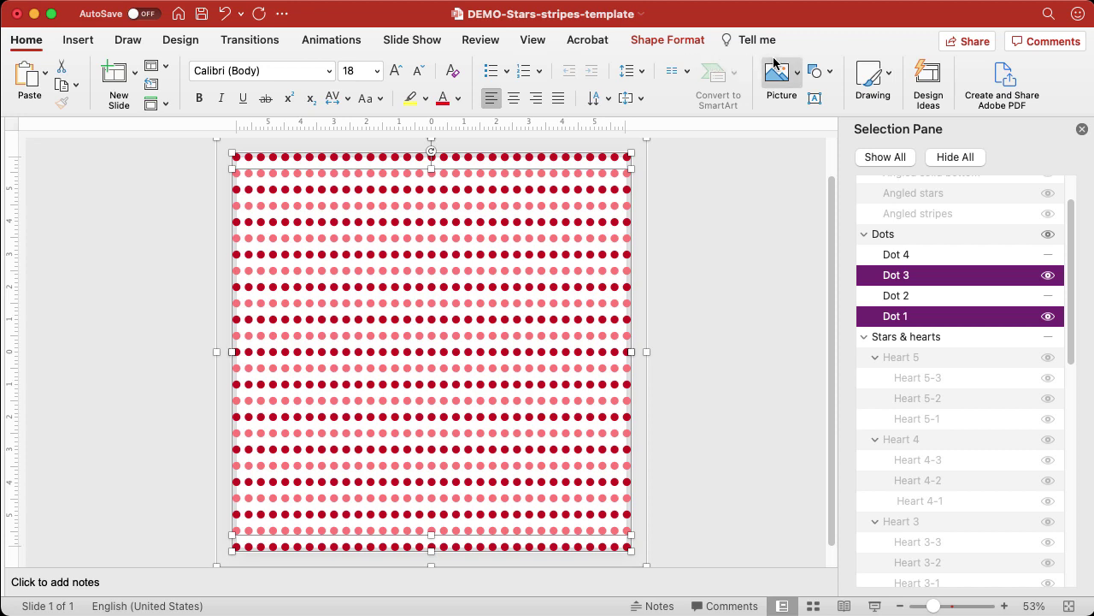
right_click(575, 152)
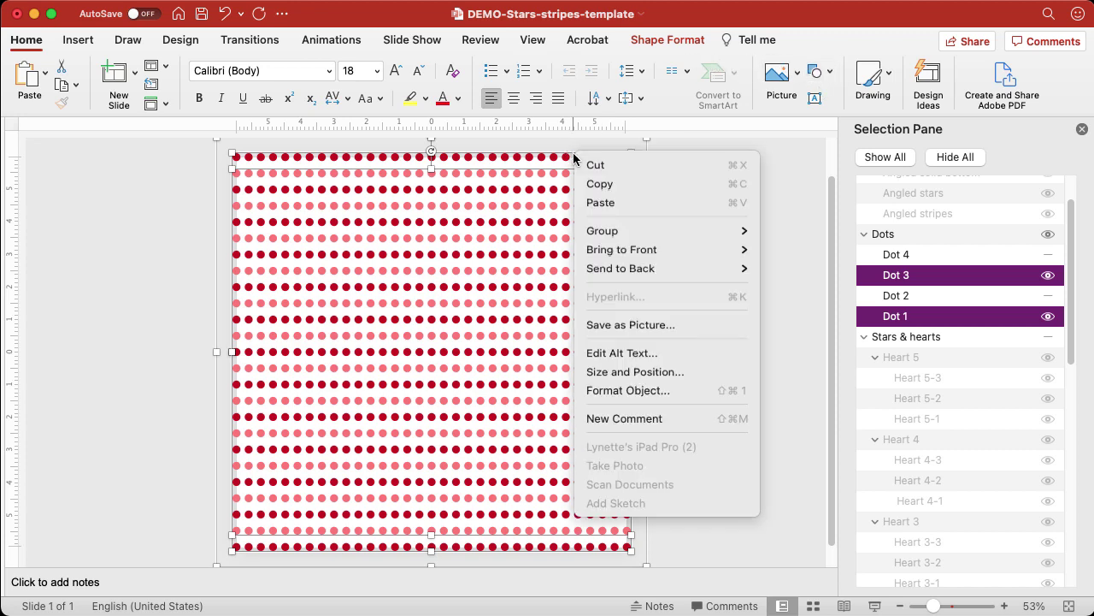
left_click(621, 390)
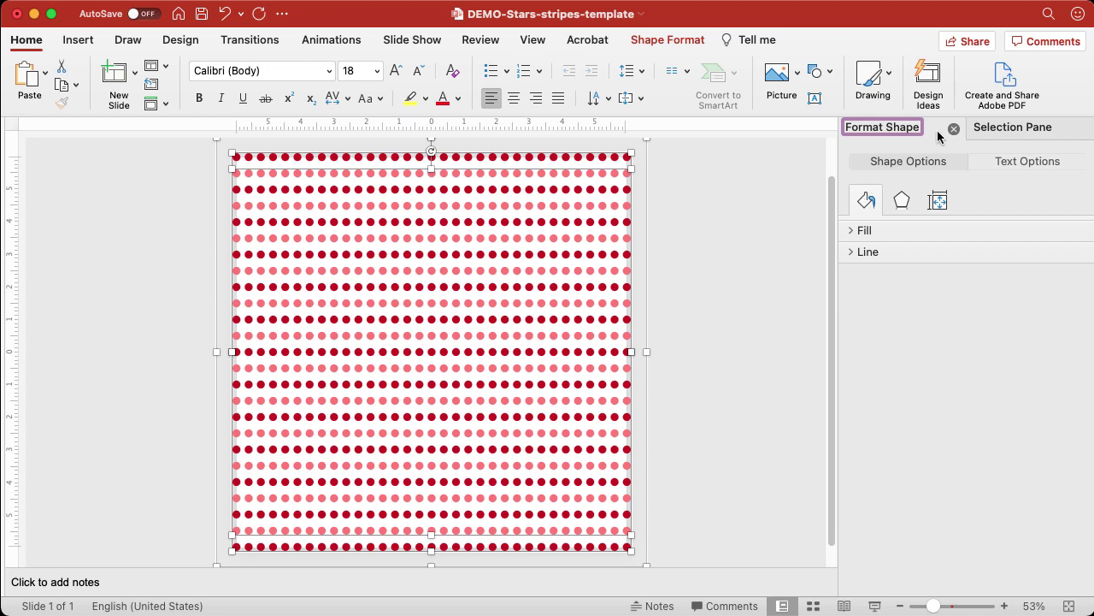
- Undock the Format Shape and Selection panes into separate floating windows
left_click_drag(915, 134, 63, 176)
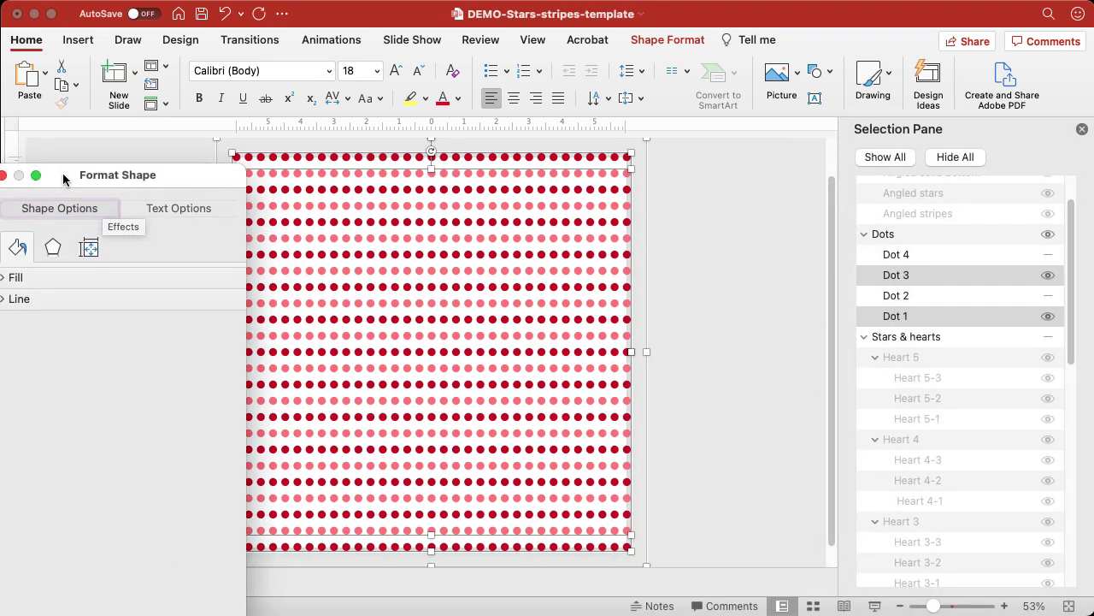
left_click_drag(934, 124, 899, 155)
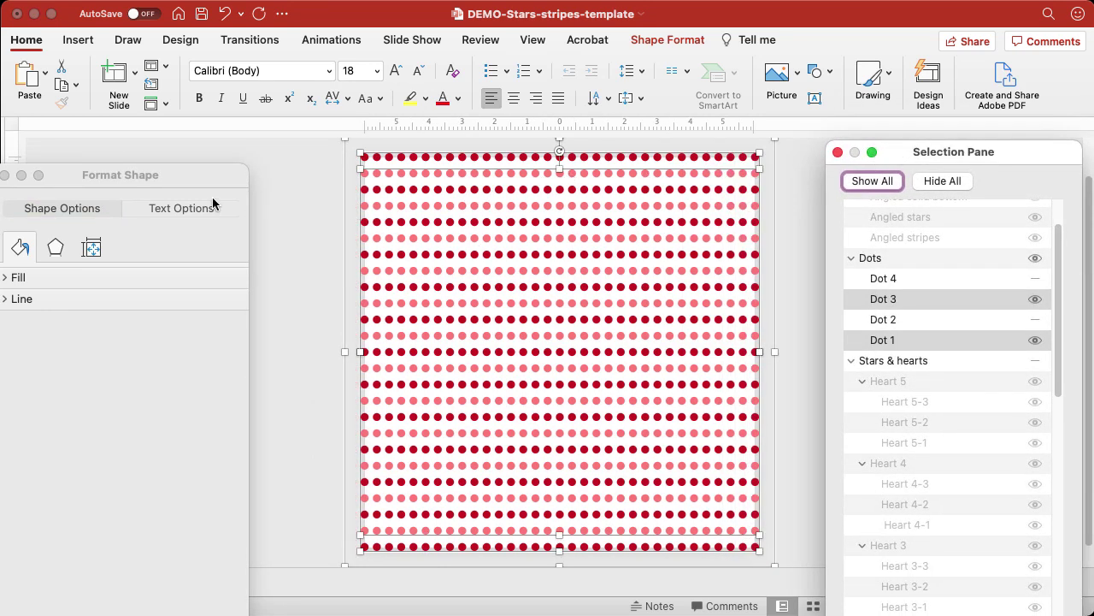
left_click_drag(213, 183, 247, 162)
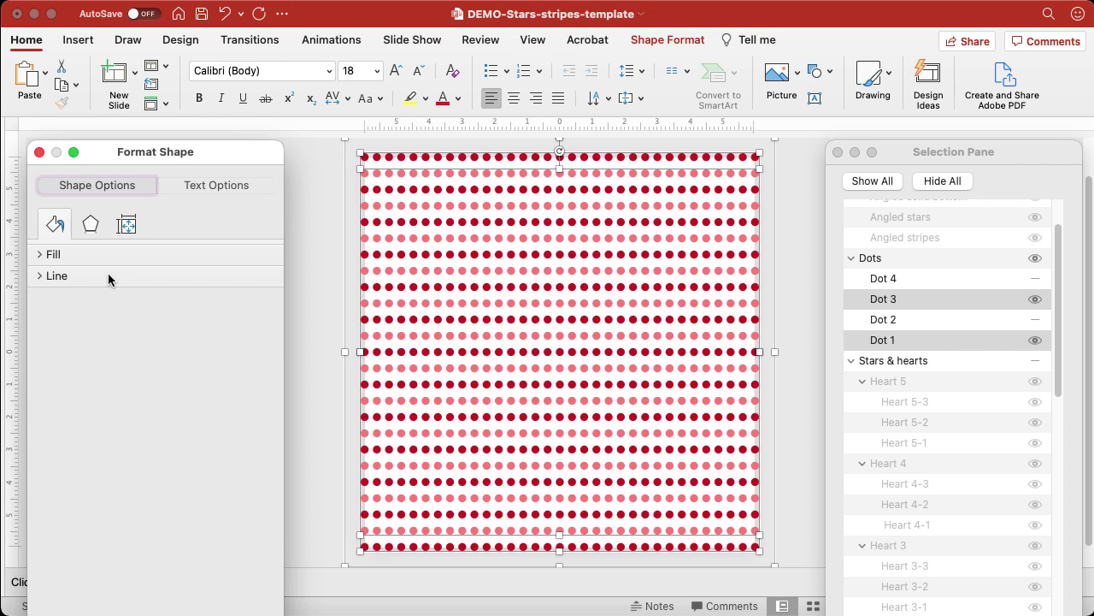
- Switch the dots to a gradient fill and remove the middle stop, leaving two blue stops at 45°
left_click(43, 256)
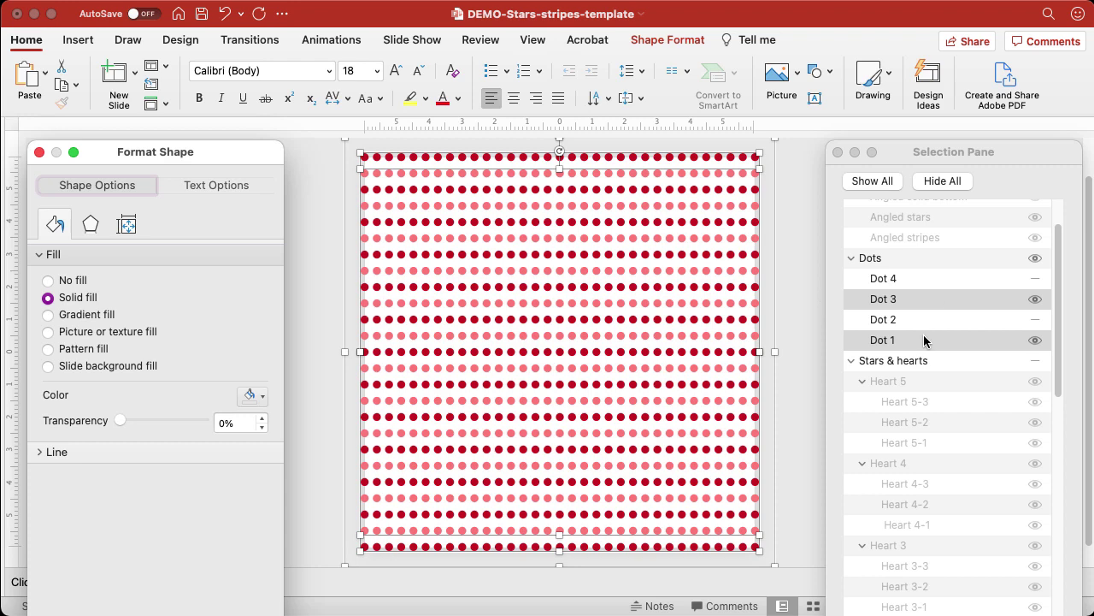
left_click(48, 315)
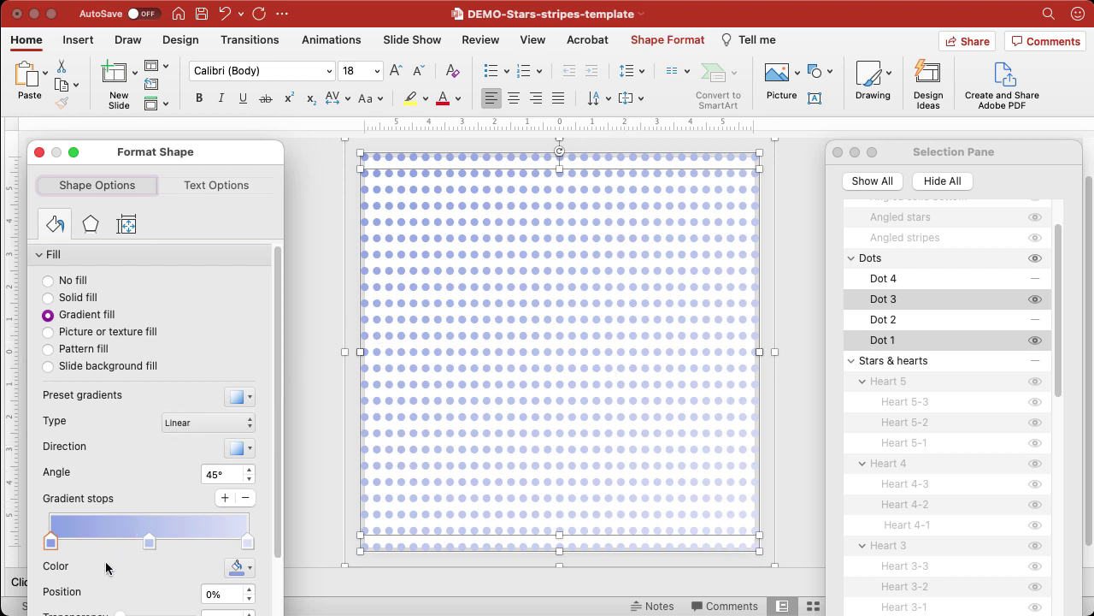
left_click(149, 542)
left_click(245, 499)
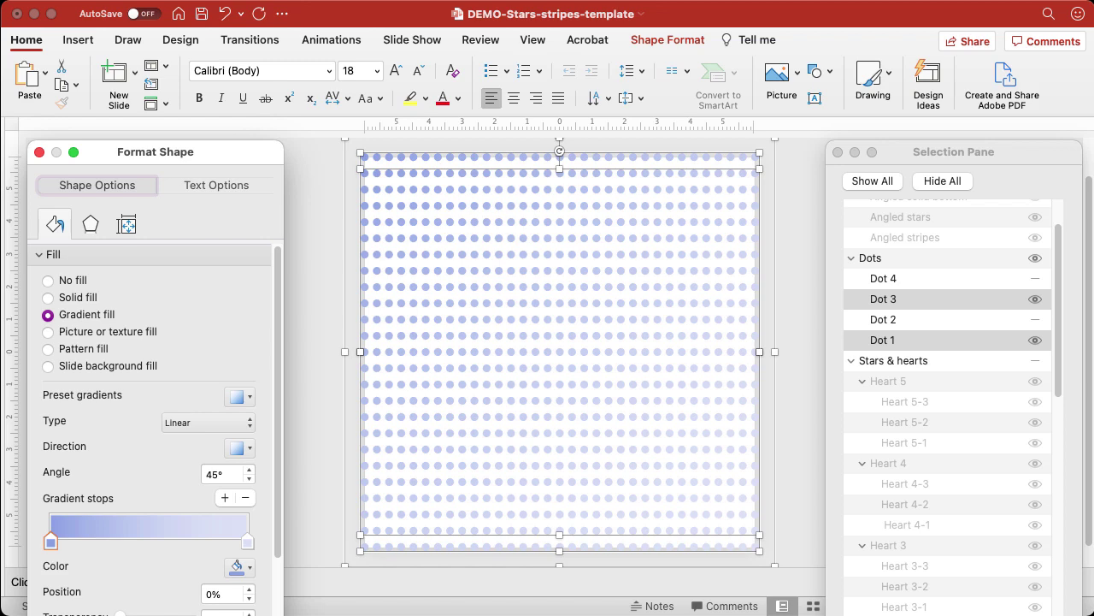
- Save a copy of the presentation with '-blue-ombre' appended to its file name
key("super+shift+s")
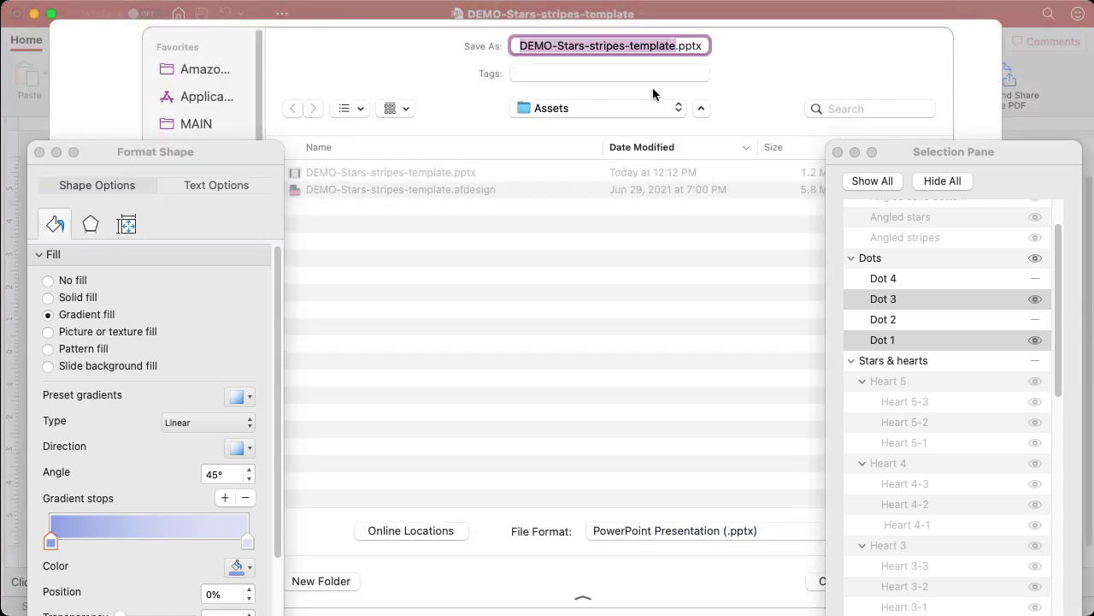
key("Right")
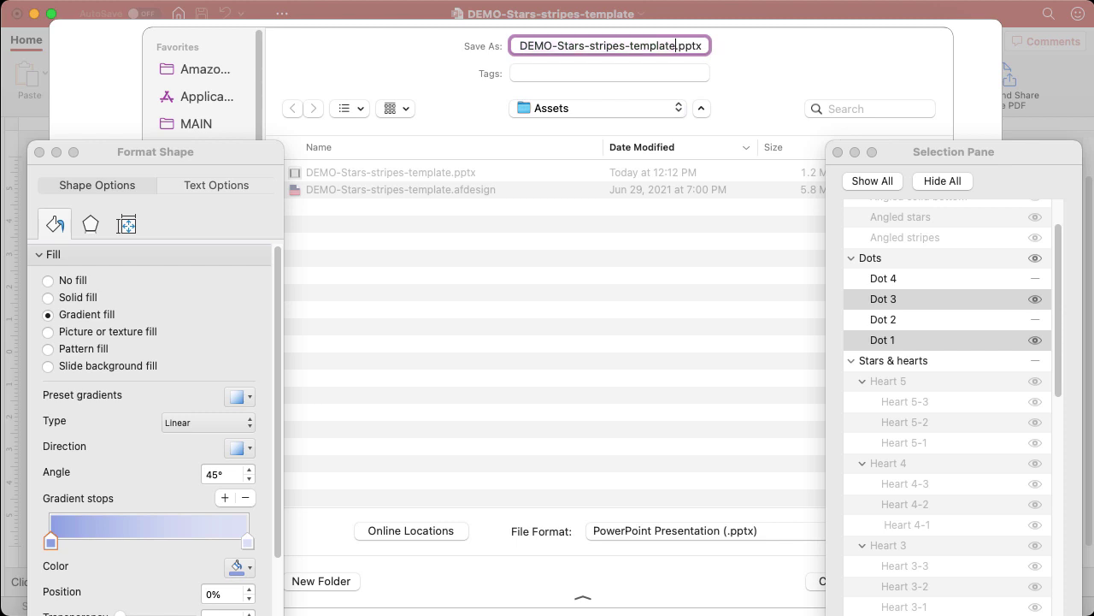
type("-")
type("blue-o")
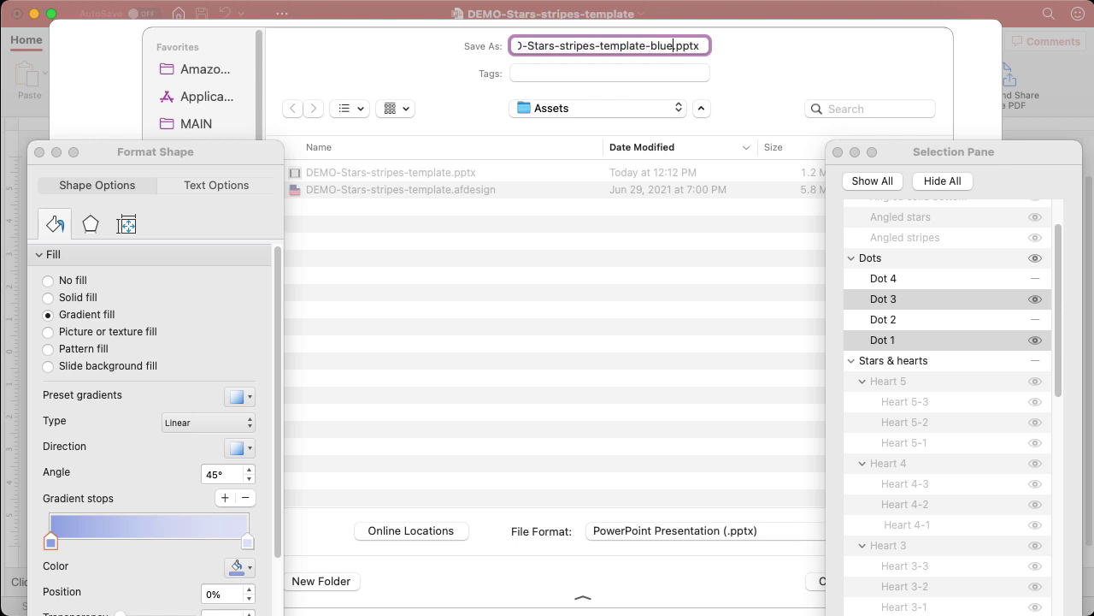
type("mbre")
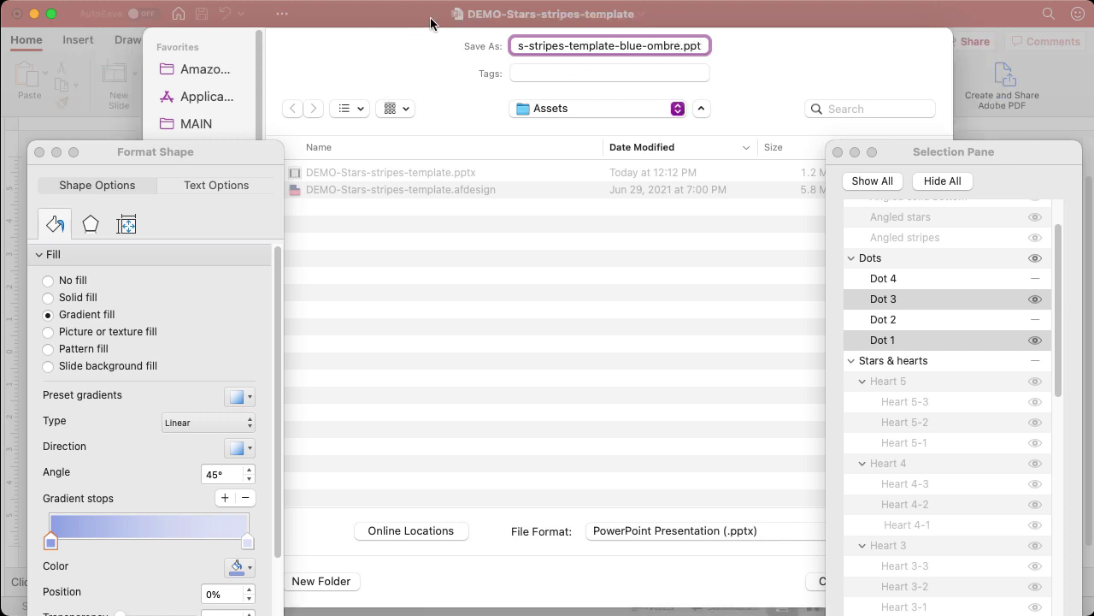
key("Return")
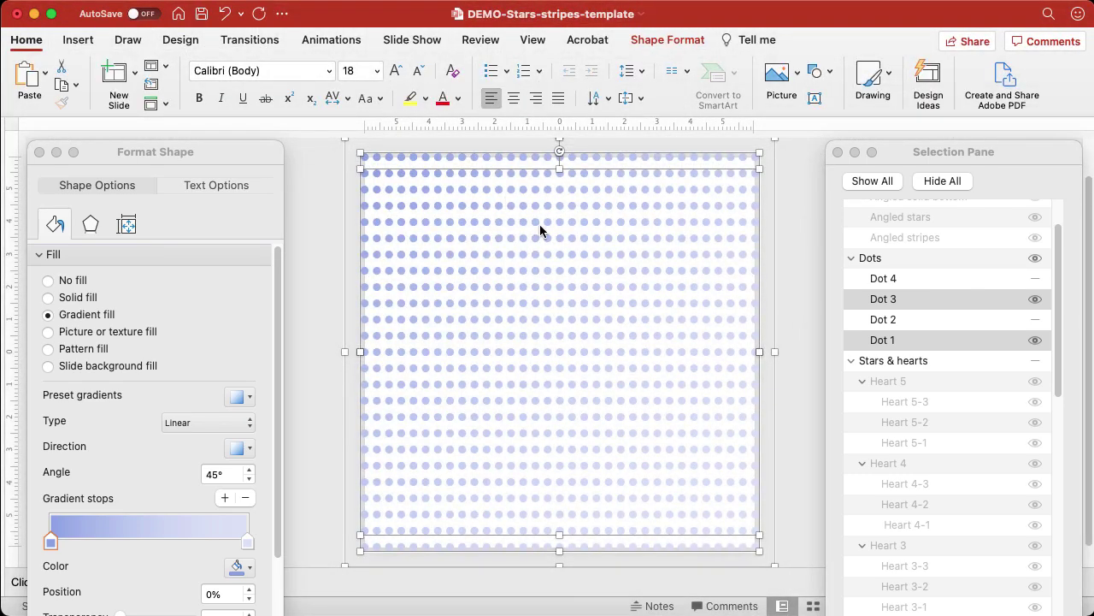
- Export the current slide as DEMO-Stars-stripes-template-blue-ombre.png in PNG format
key("super+shift+e")
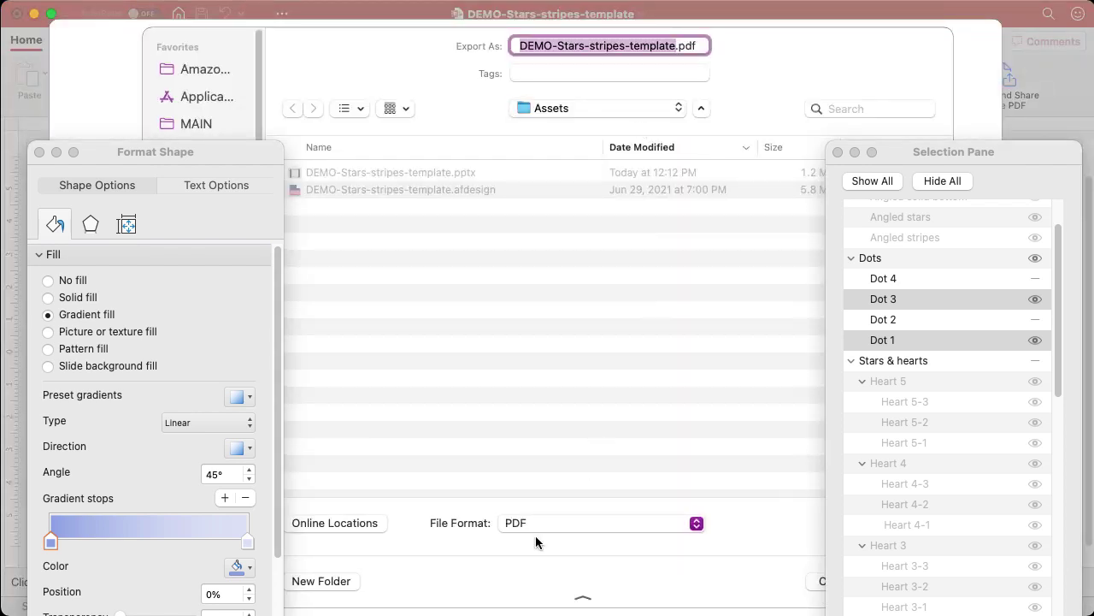
left_click(540, 523)
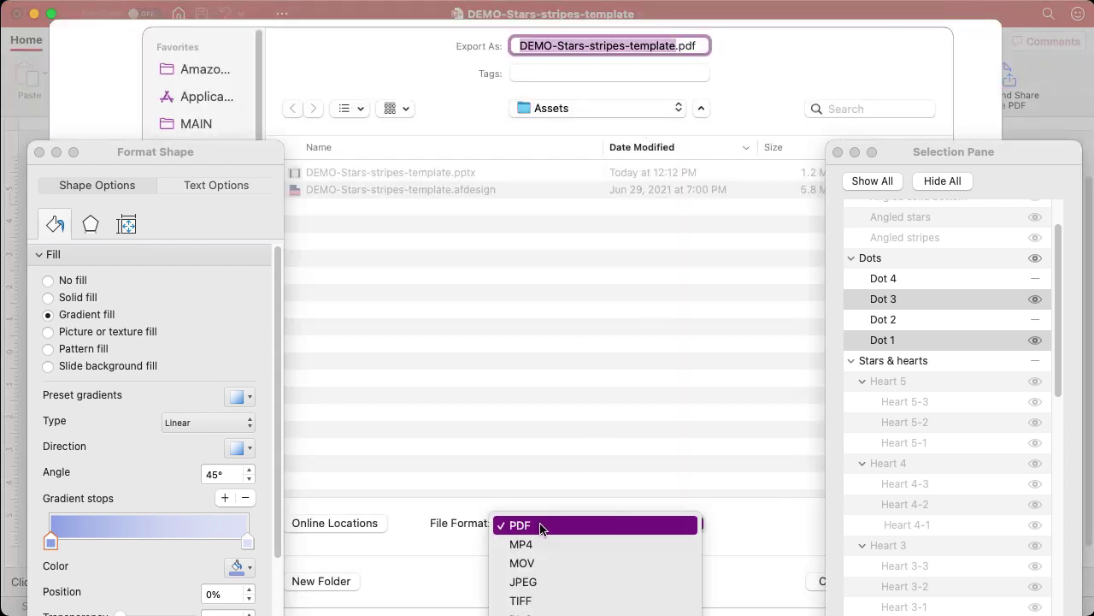
left_click(544, 612)
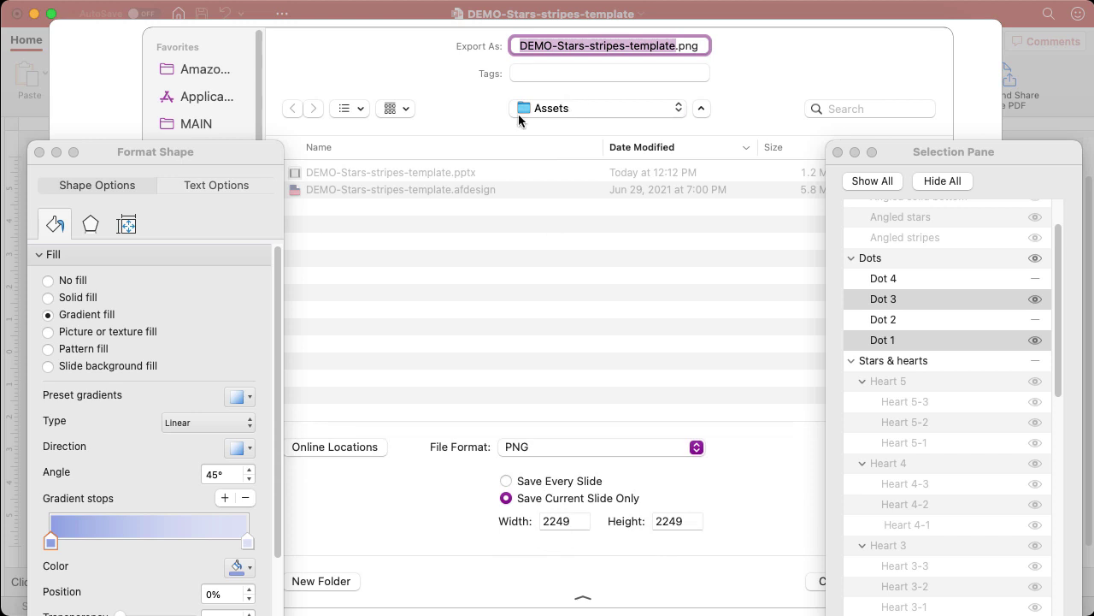
key("Right")
type("-blu")
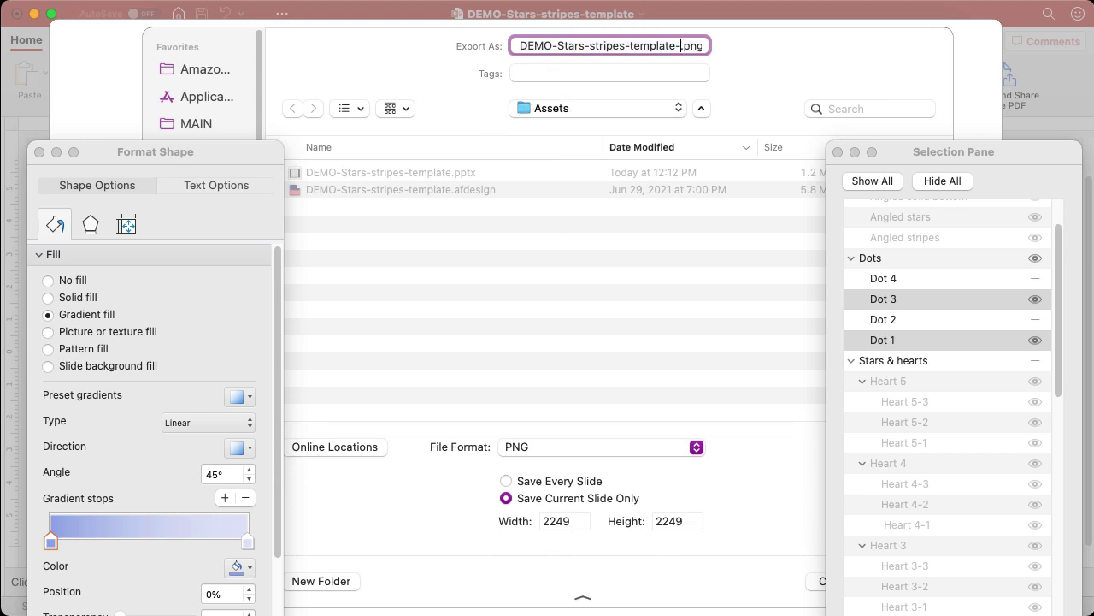
type("e")
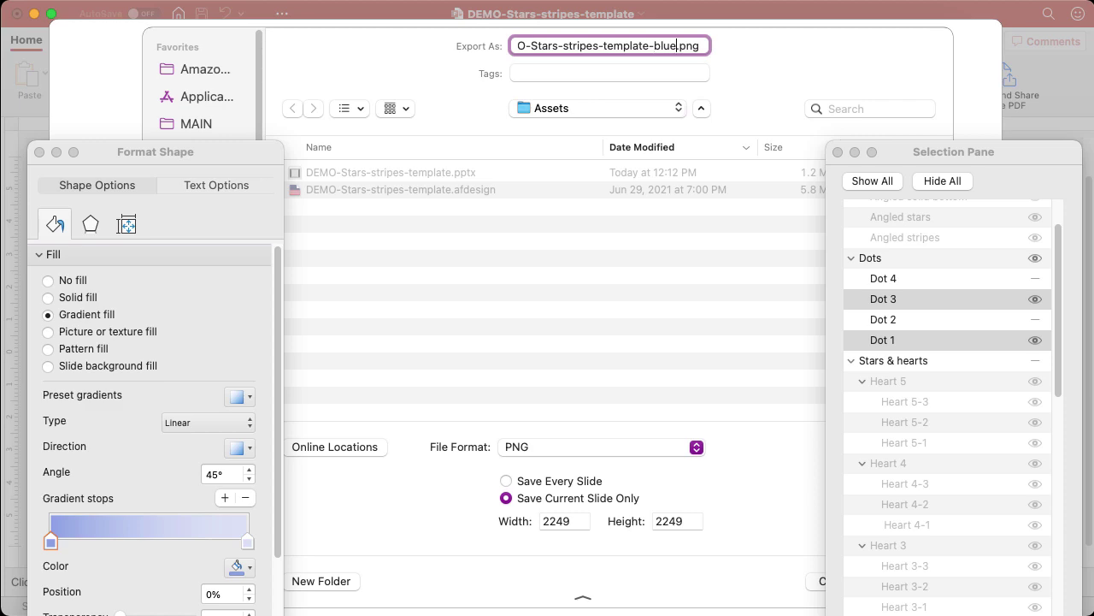
type("-ombre")
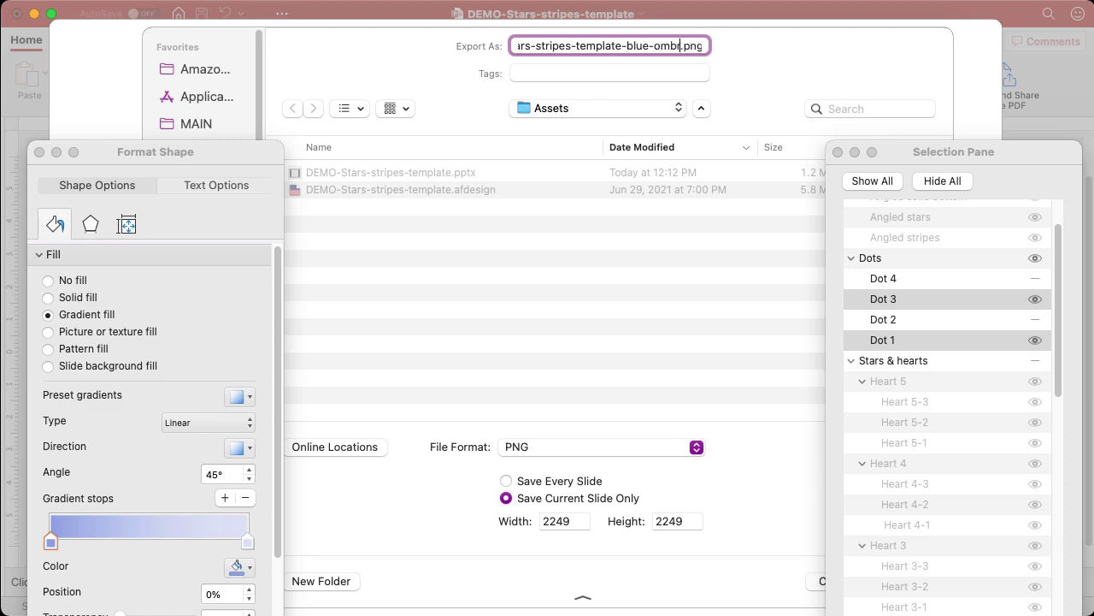
key("Return")
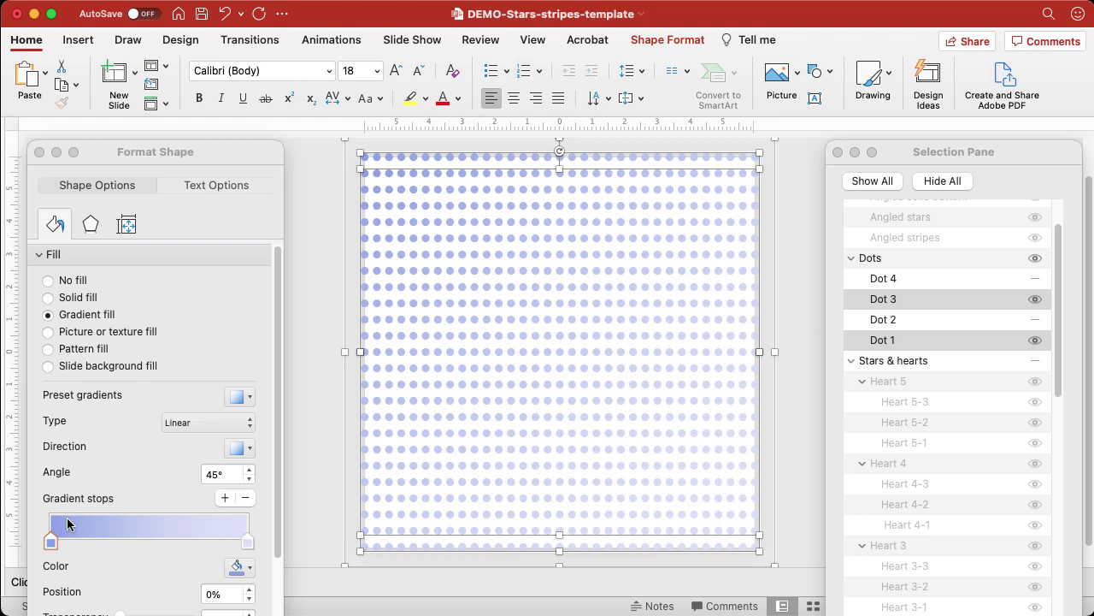
- Reposition the Format Shape window and tint the first gradient stop purple
left_click(49, 544)
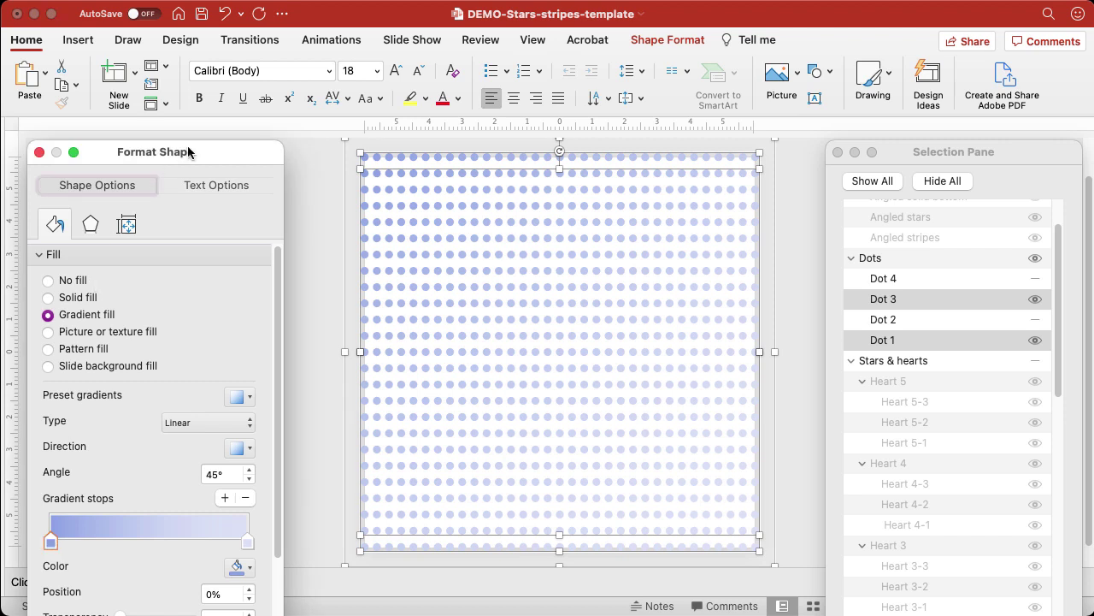
left_click_drag(191, 147, 212, 90)
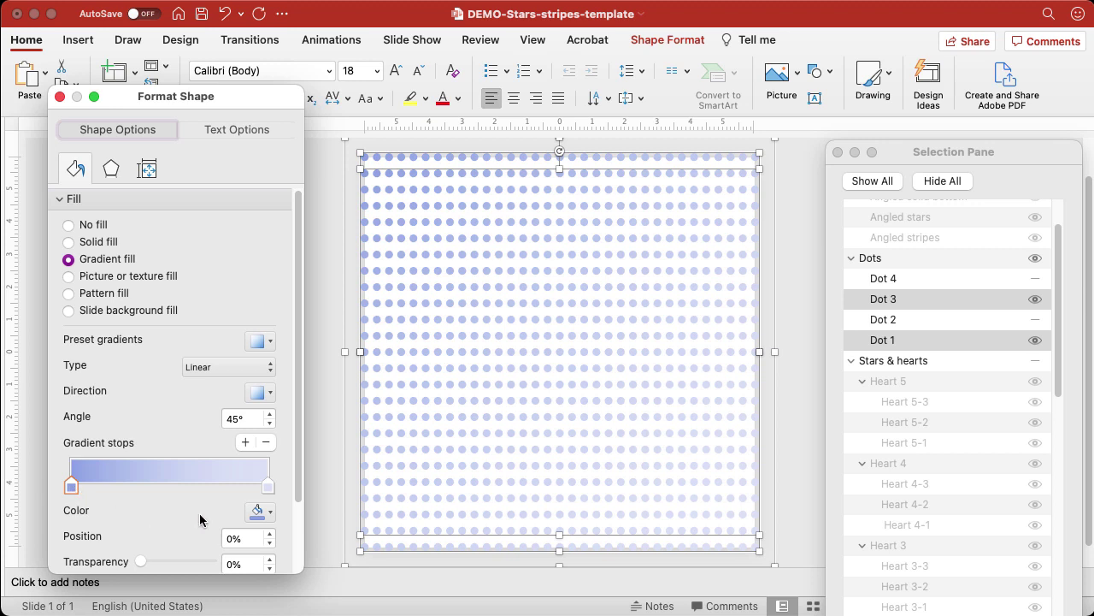
left_click(272, 513)
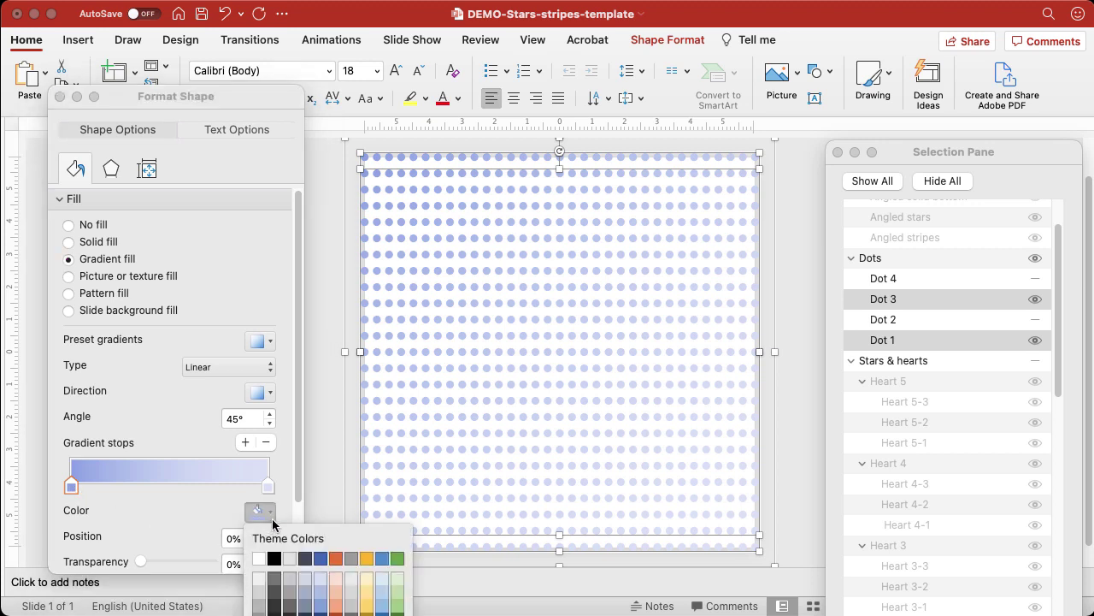
left_click_drag(246, 115, 247, 57)
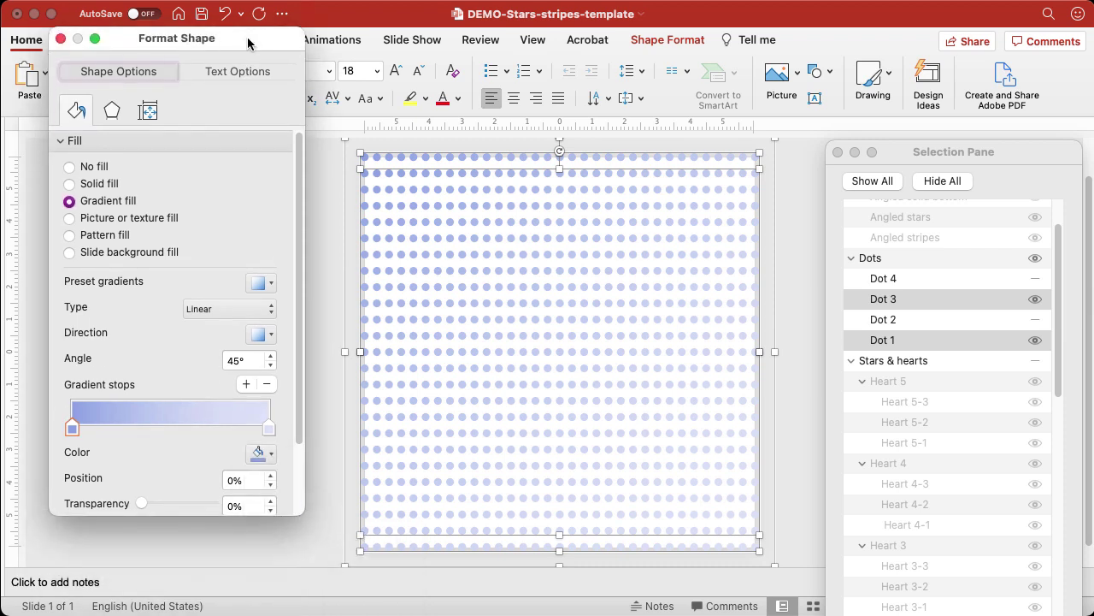
left_click(257, 459)
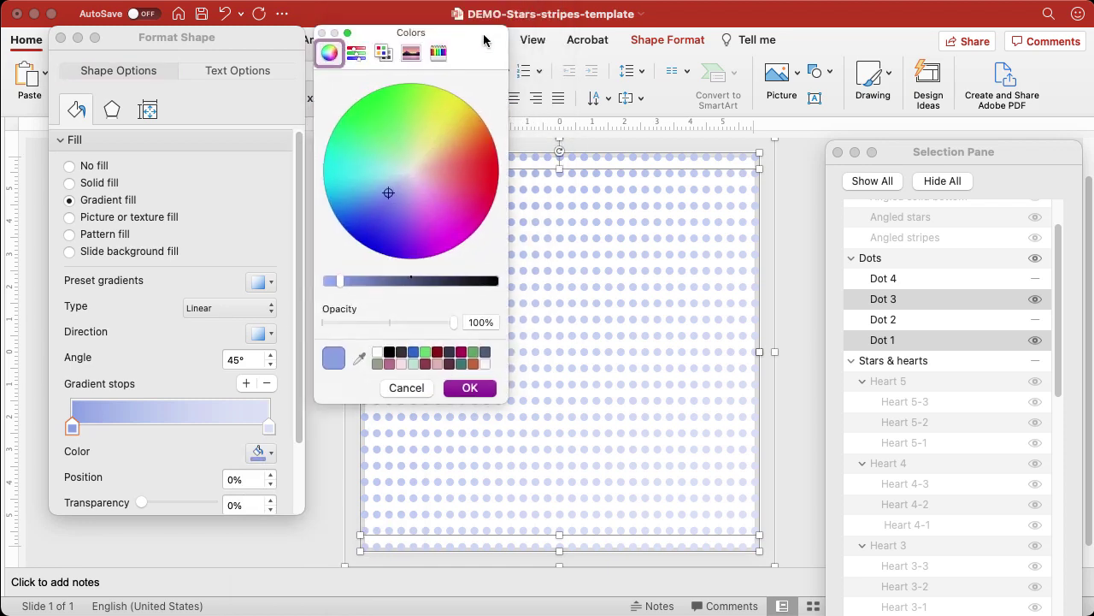
left_click_drag(394, 195, 418, 212)
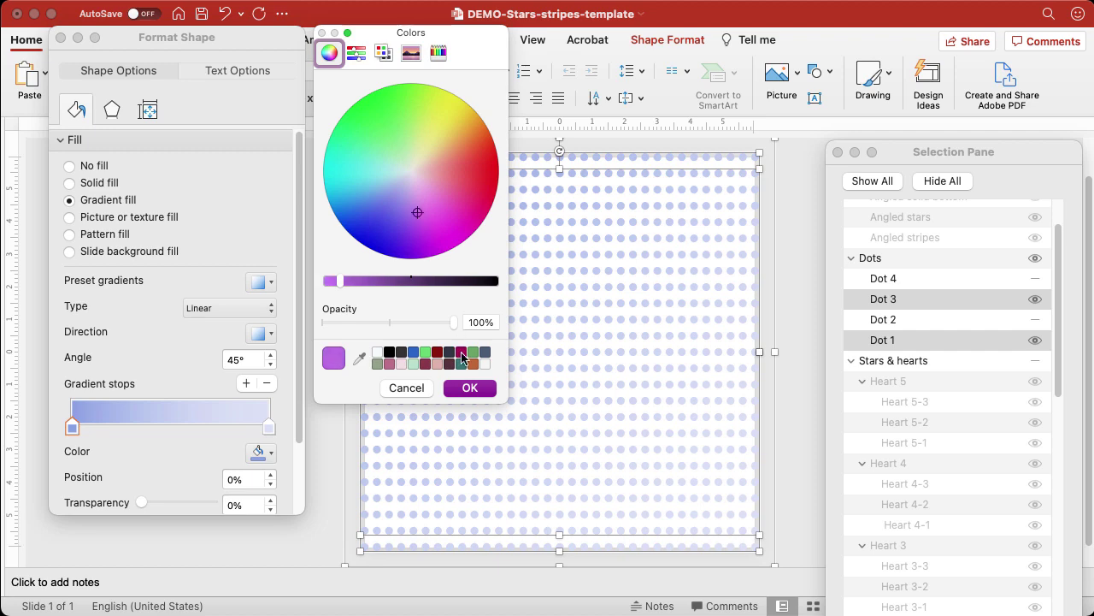
left_click(465, 394)
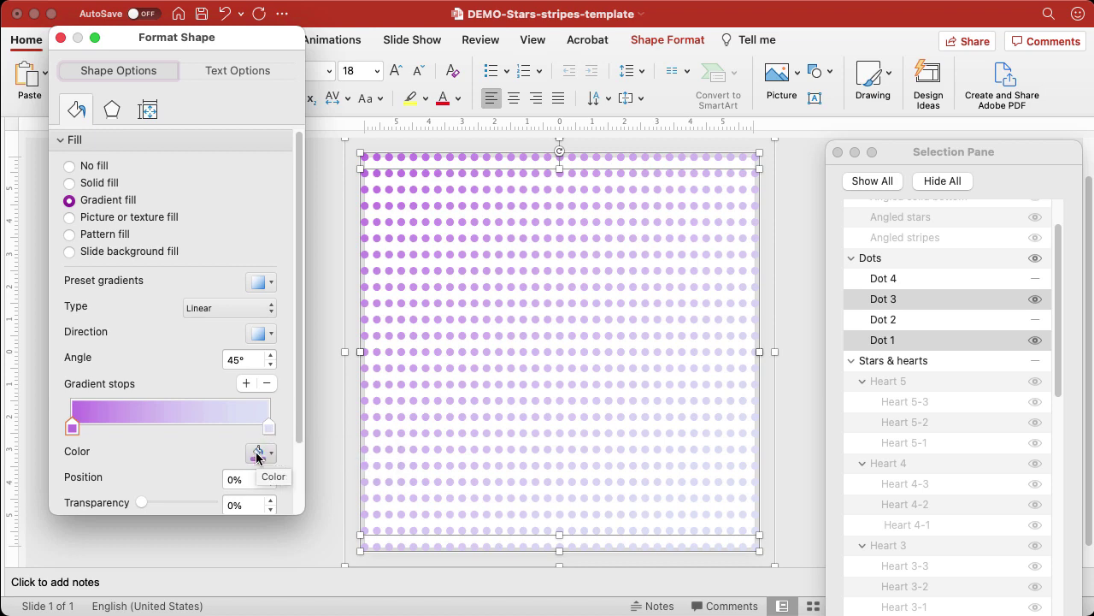
- Change the first gradient stop to a deep pink picked from the colour wheel
left_click(257, 452)
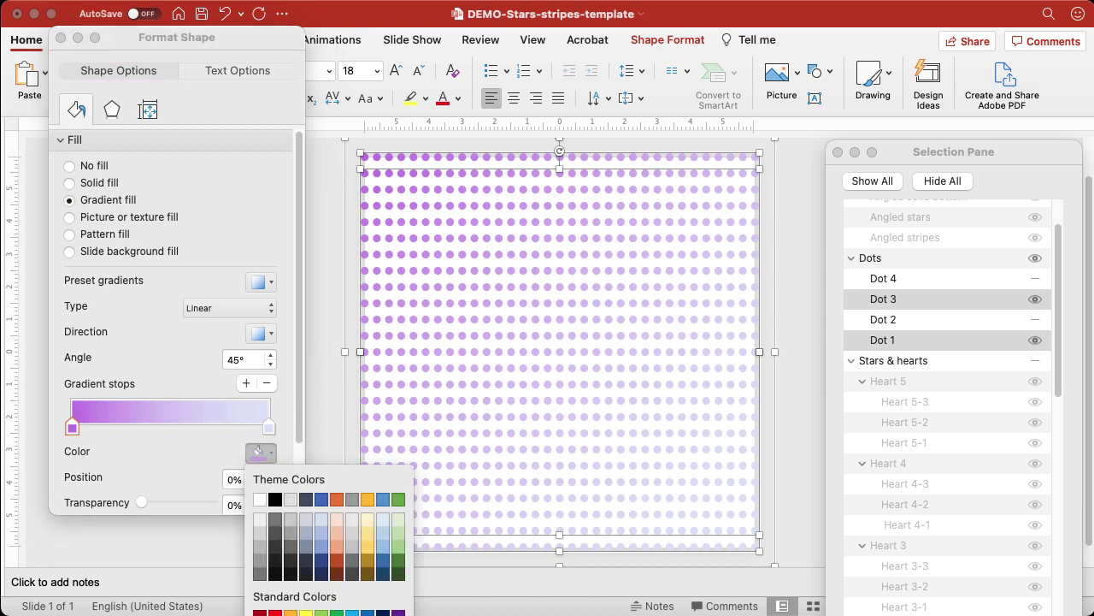
left_click(291, 615)
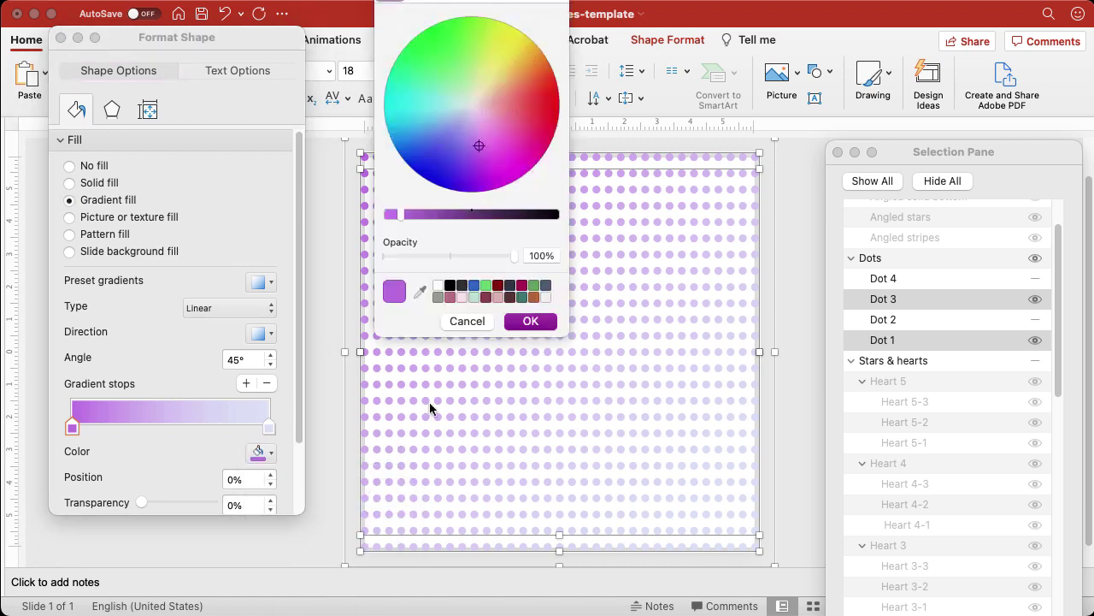
left_click(502, 118)
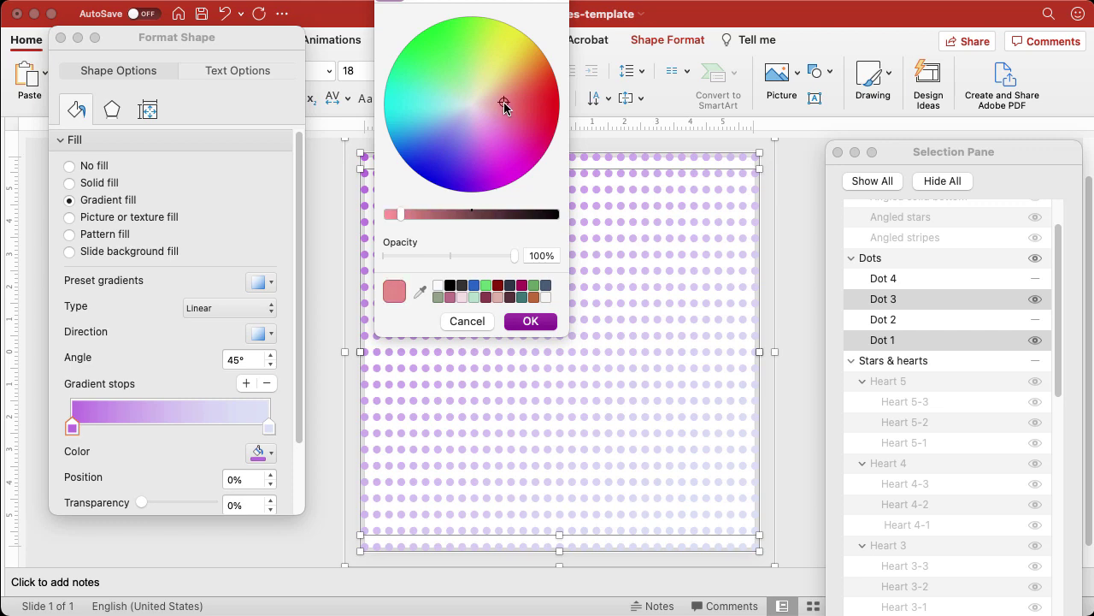
left_click_drag(505, 103, 509, 108)
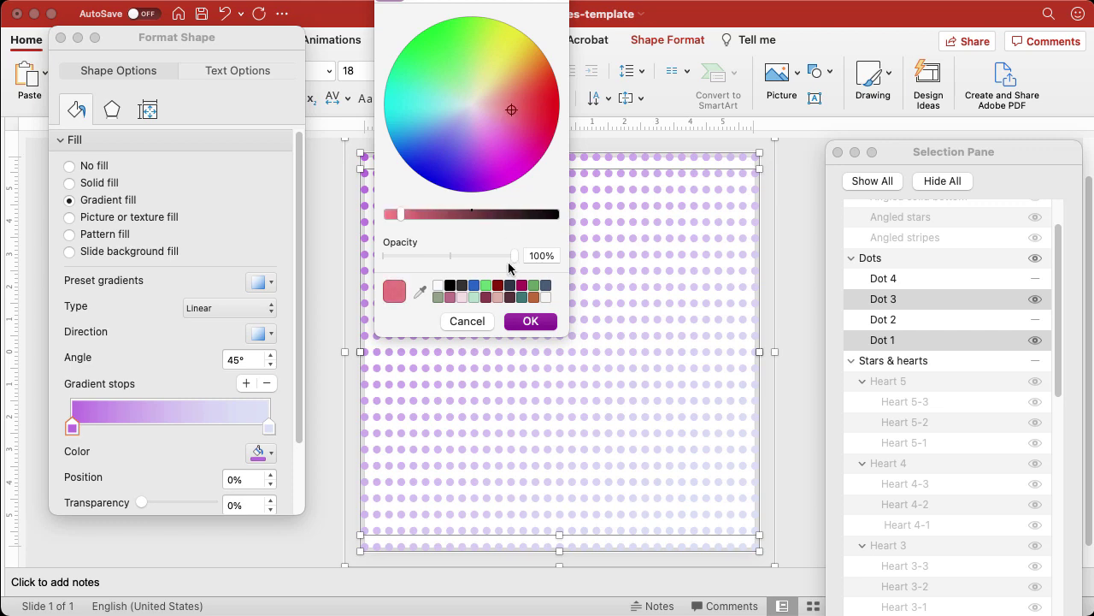
left_click(528, 320)
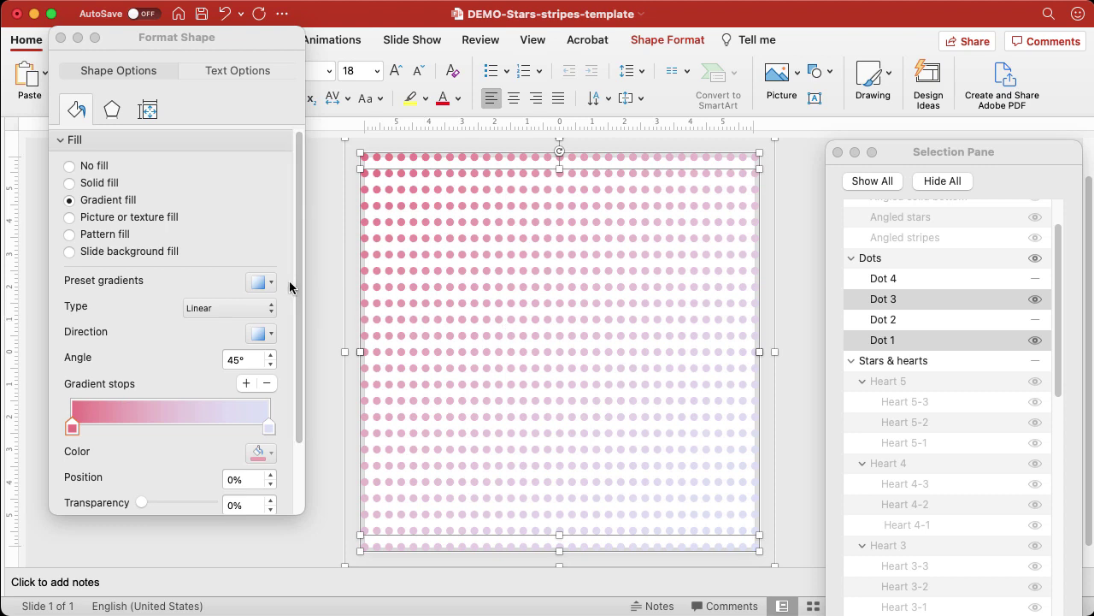
- Set the gradient angle to 90°
left_click(231, 360)
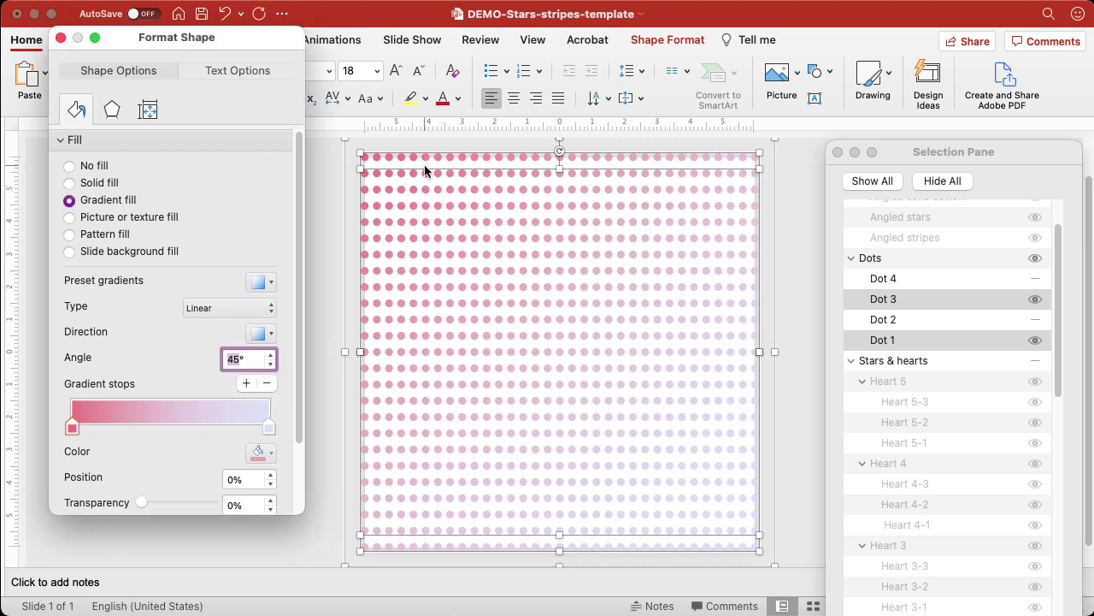
type("90")
key("Return")
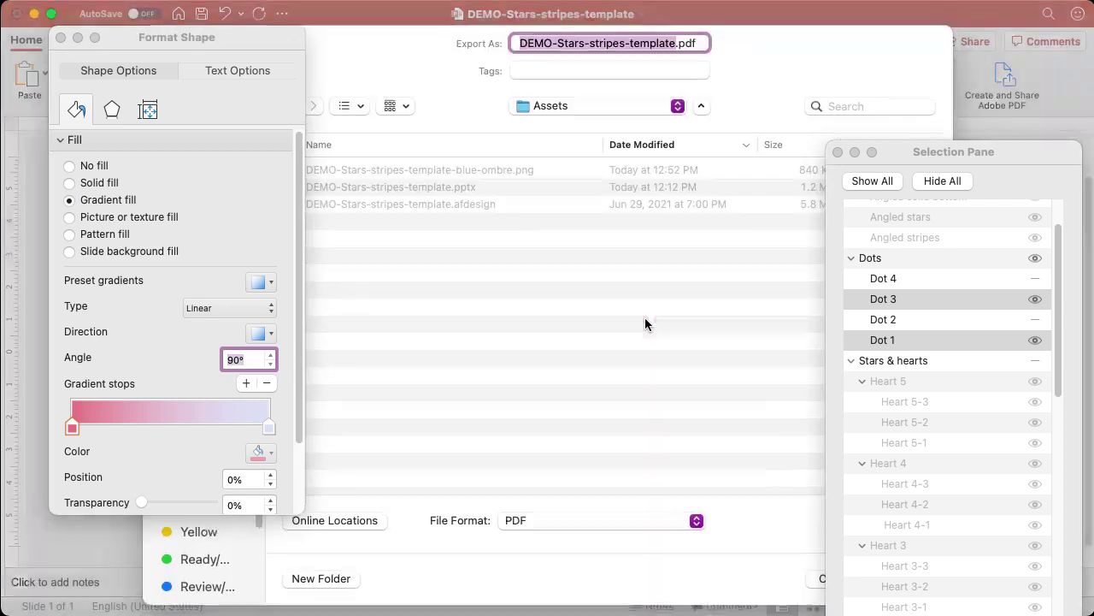
- Export the slide as PNG named DEMO-Stars-stripes-template-darkpinkblue-ombre.png
left_click(548, 519)
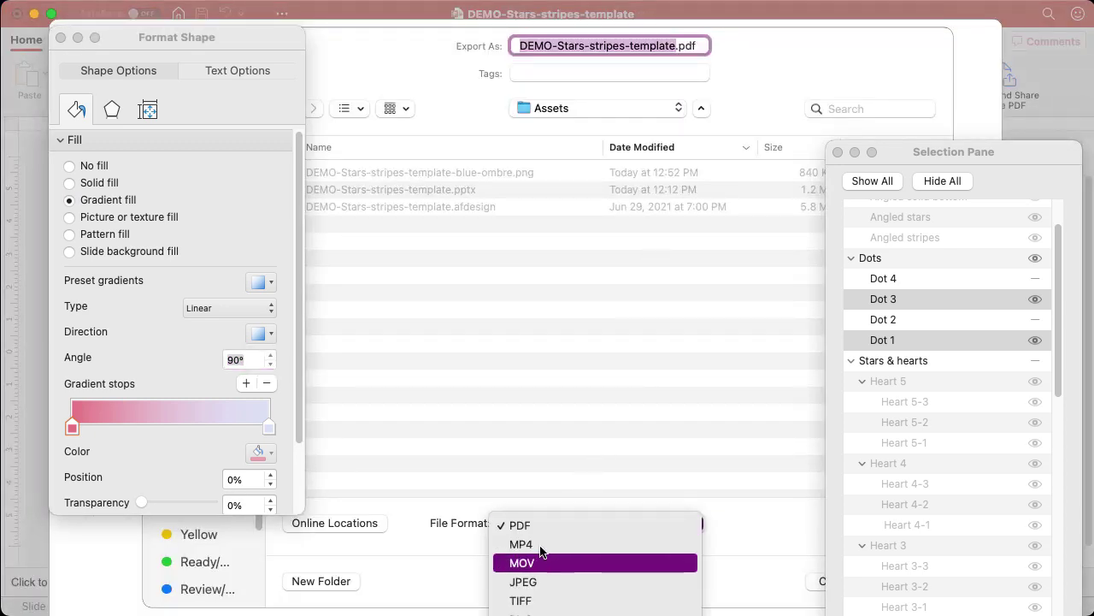
left_click(617, 513)
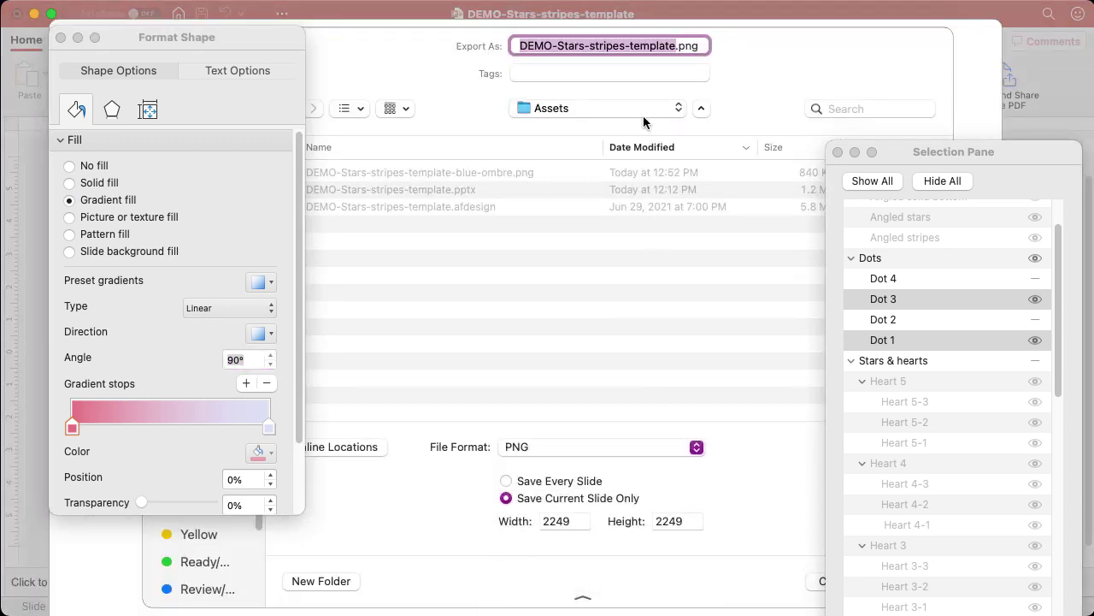
left_click(673, 49)
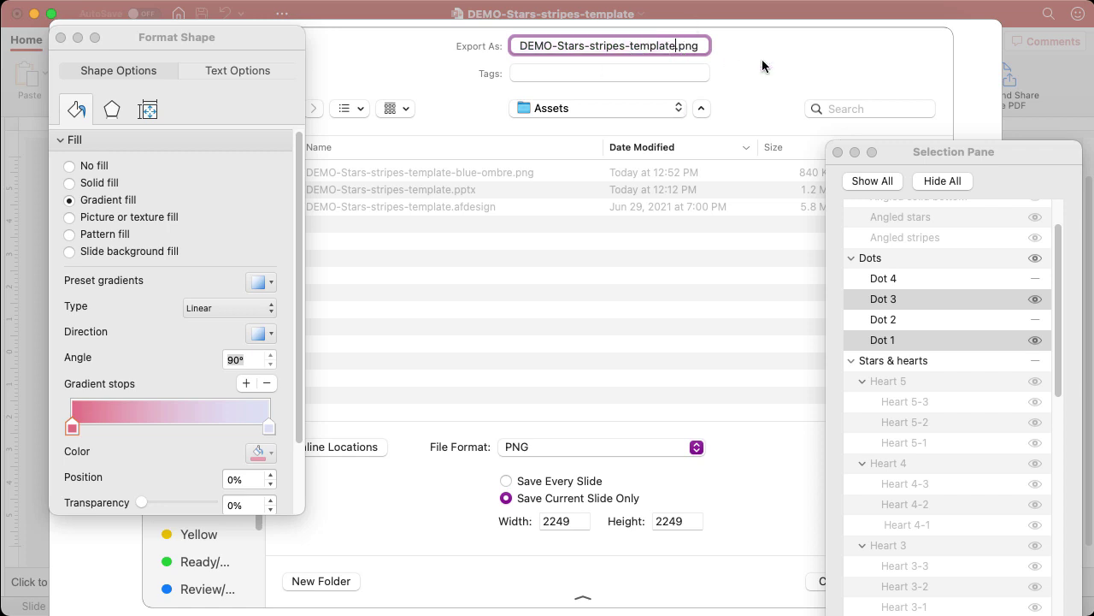
type("-darkb")
key("BackSpace")
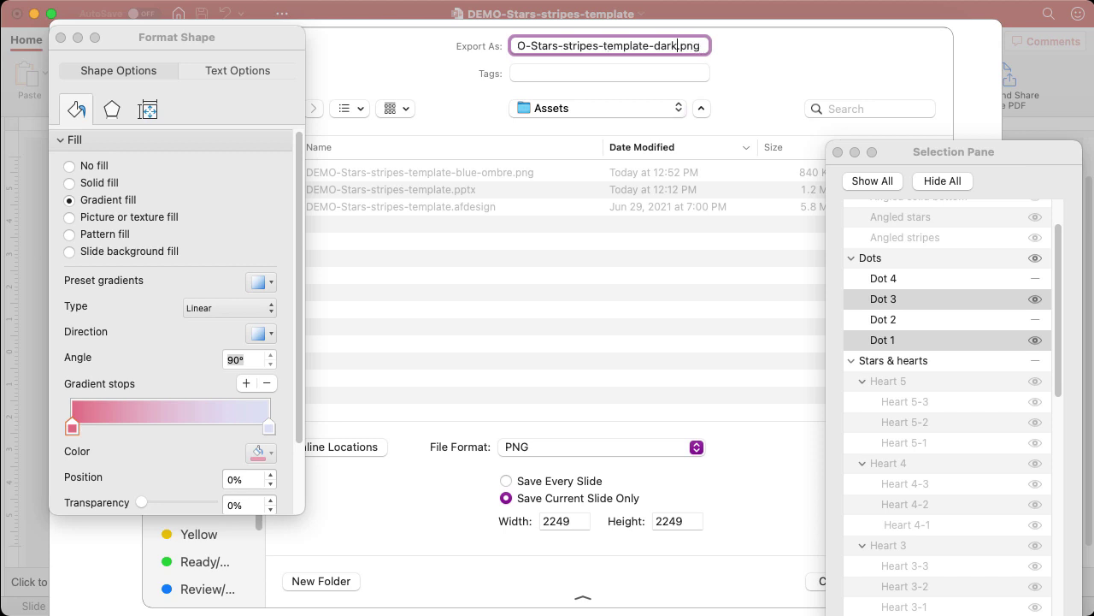
type("pink")
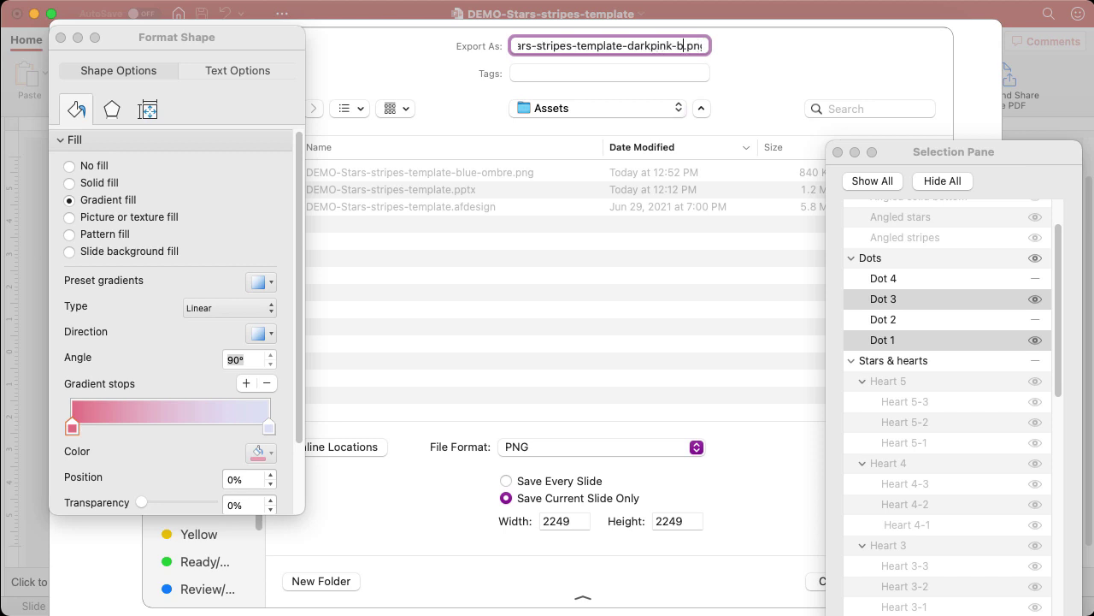
type("blue-o")
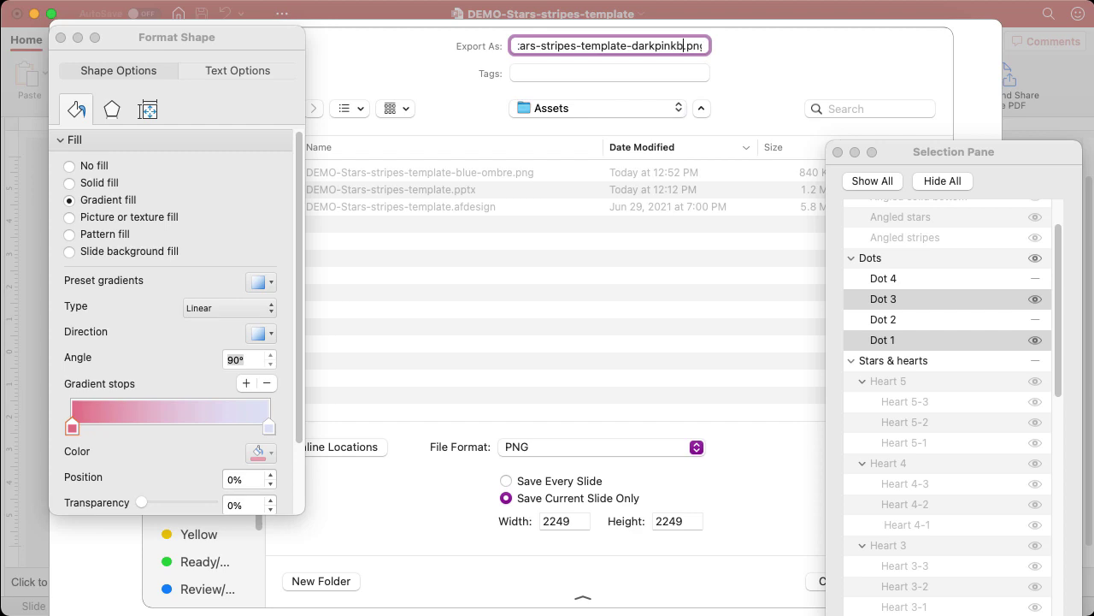
type("mbre")
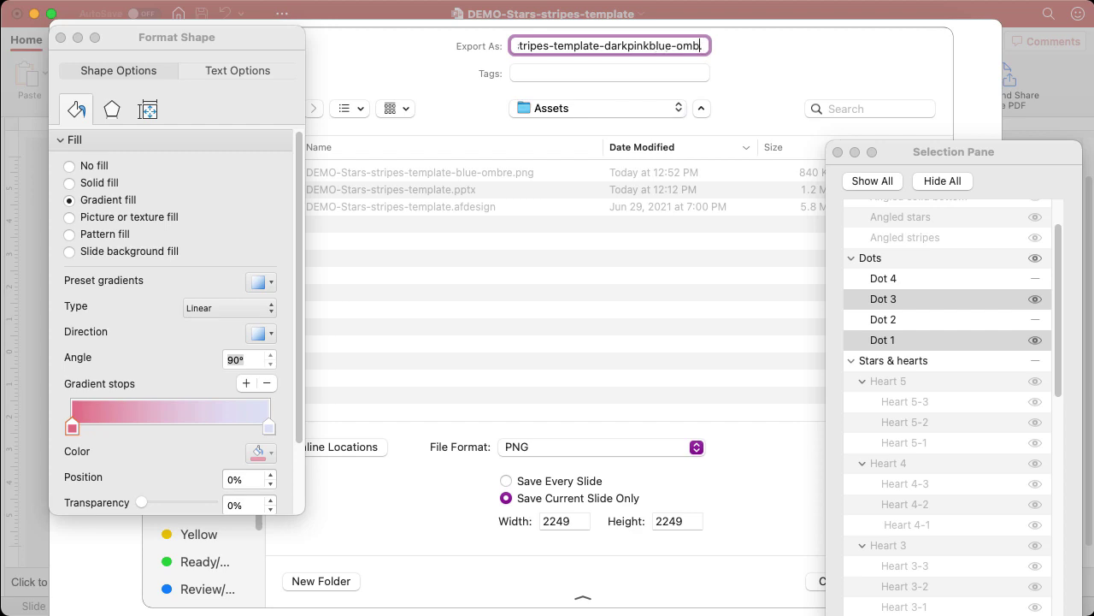
key("Return")
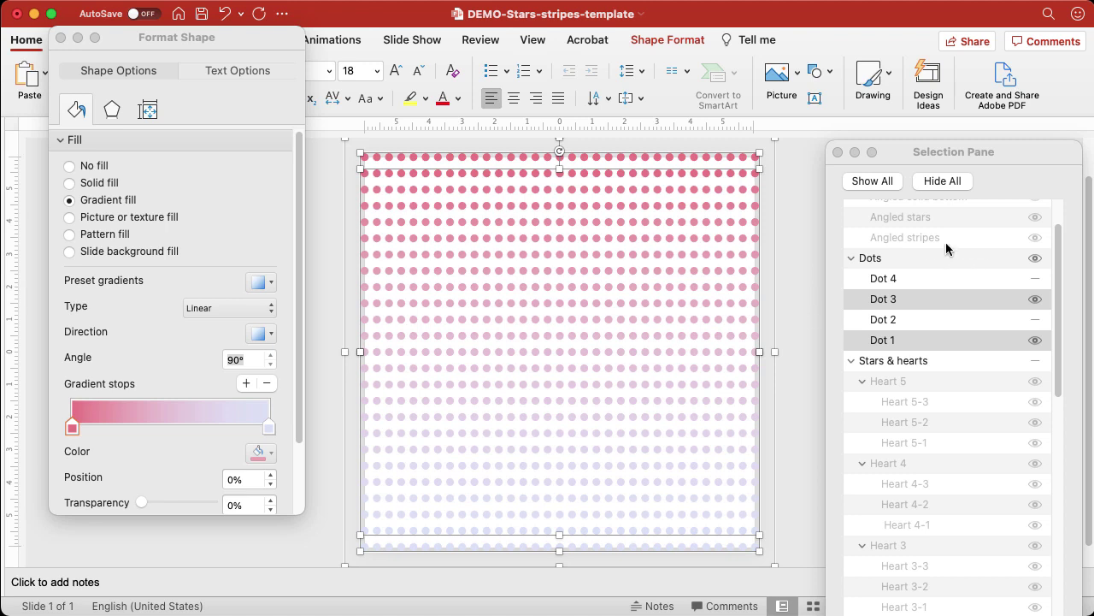
- Try a dense dotted pattern fill on the dots, then switch them to picture or texture fill
scroll(939, 414, "up", 2)
scroll(940, 414, "down", 8)
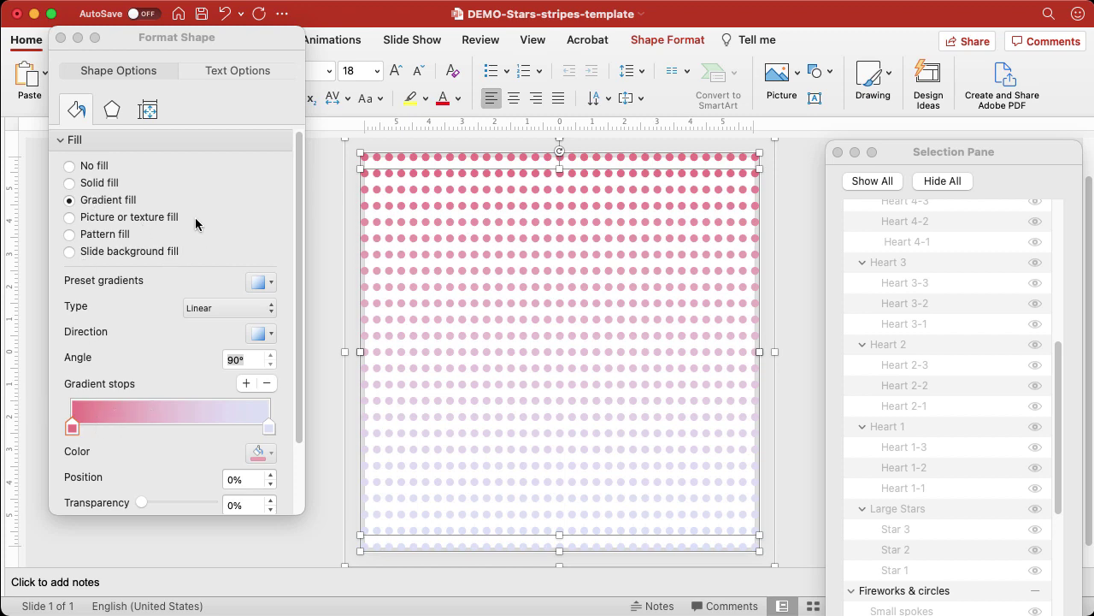
left_click(72, 235)
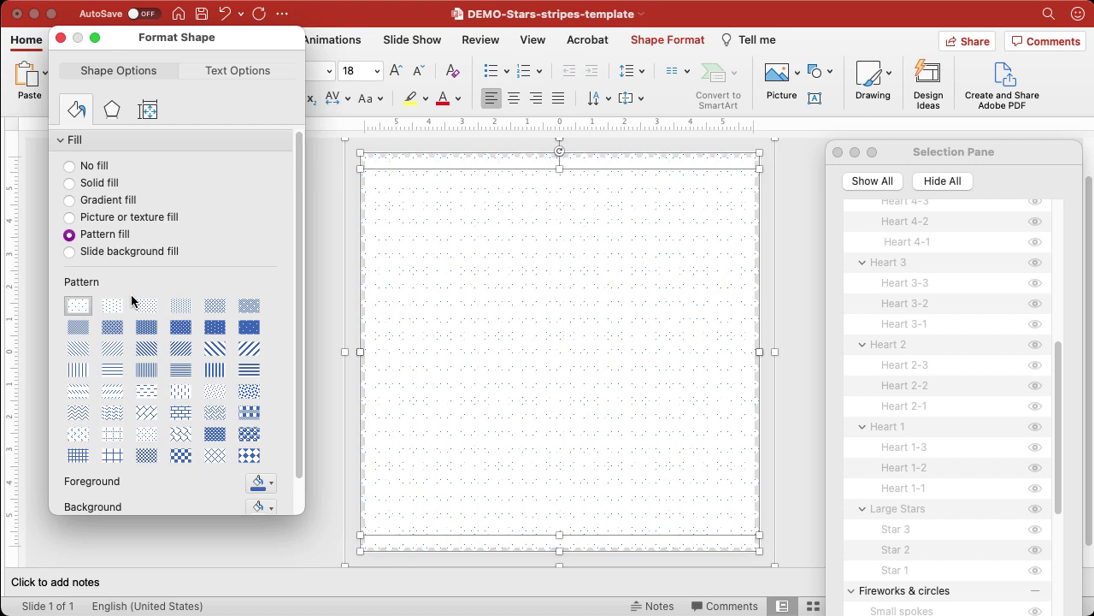
left_click(214, 331)
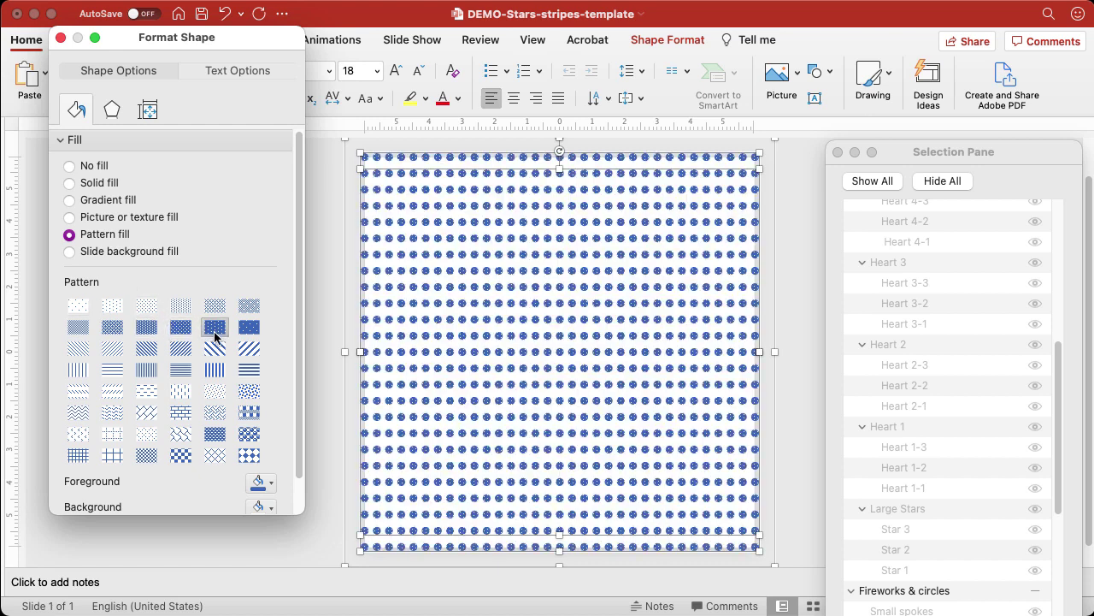
left_click(130, 221)
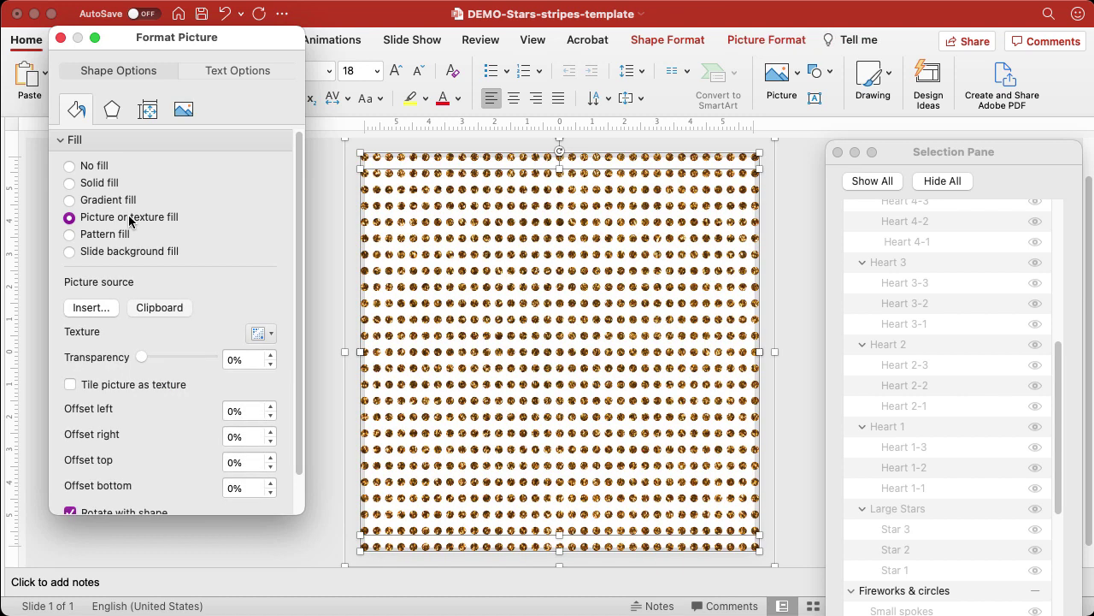
- Fill the dots with the pastel rainbow Unsplash photo from the Downloads folder
left_click(91, 309)
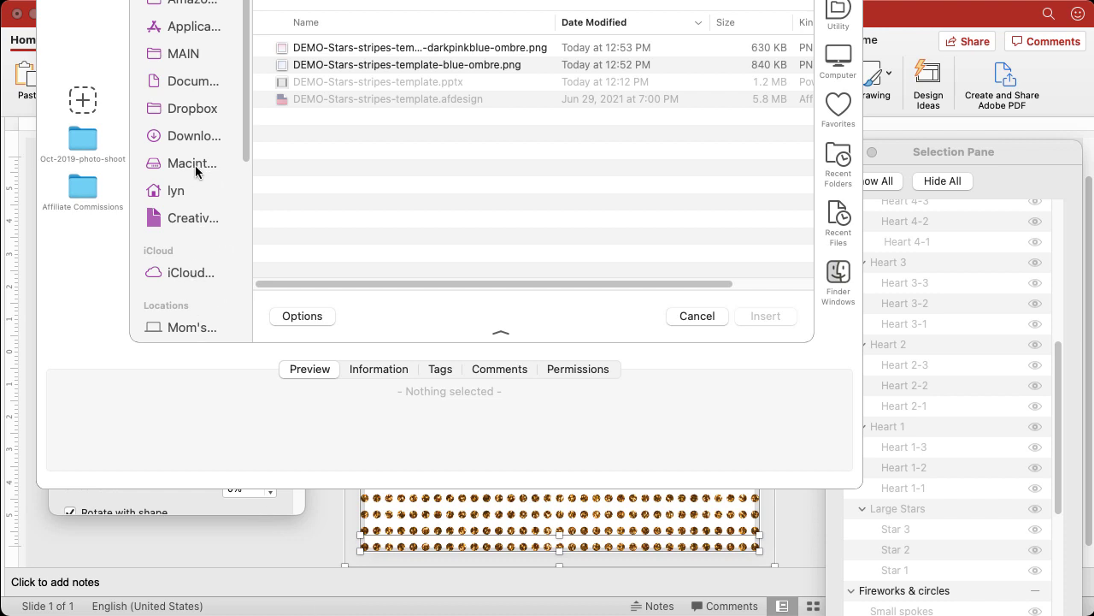
left_click(185, 135)
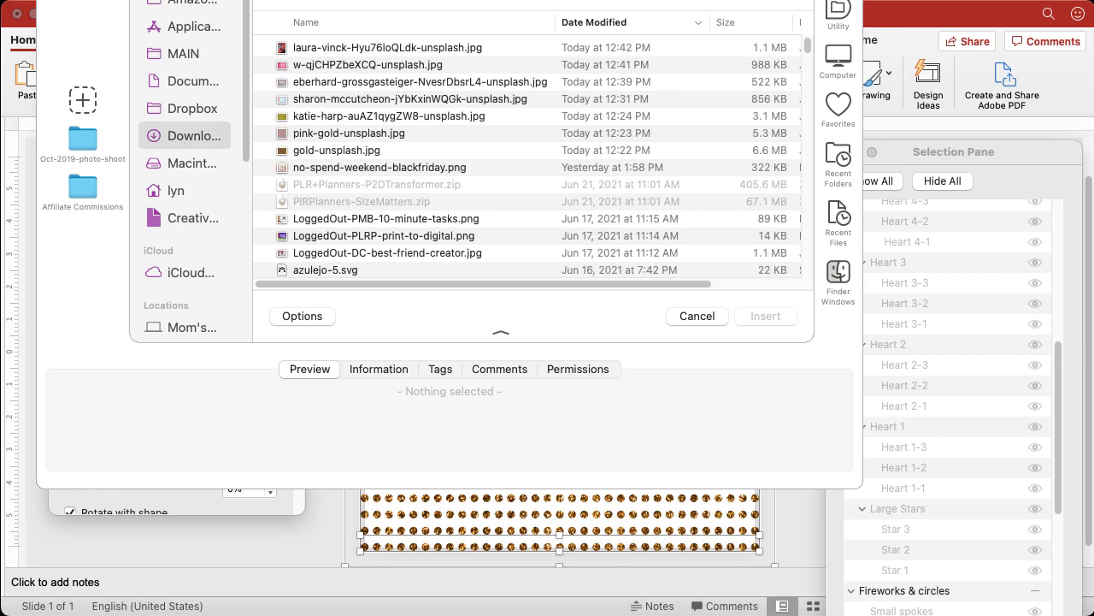
left_click(324, 48)
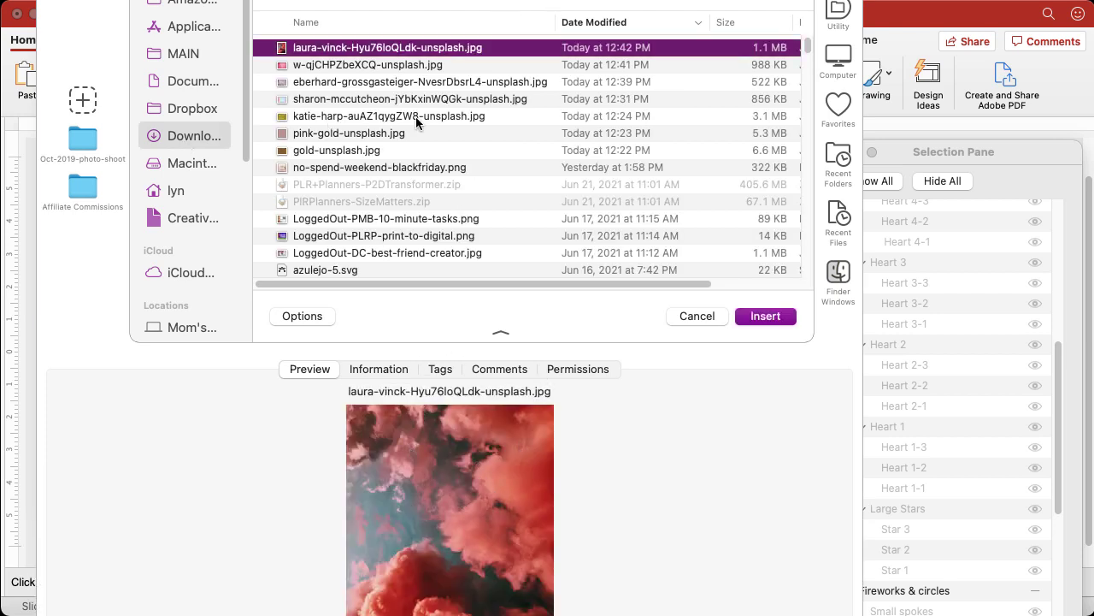
left_click(326, 99)
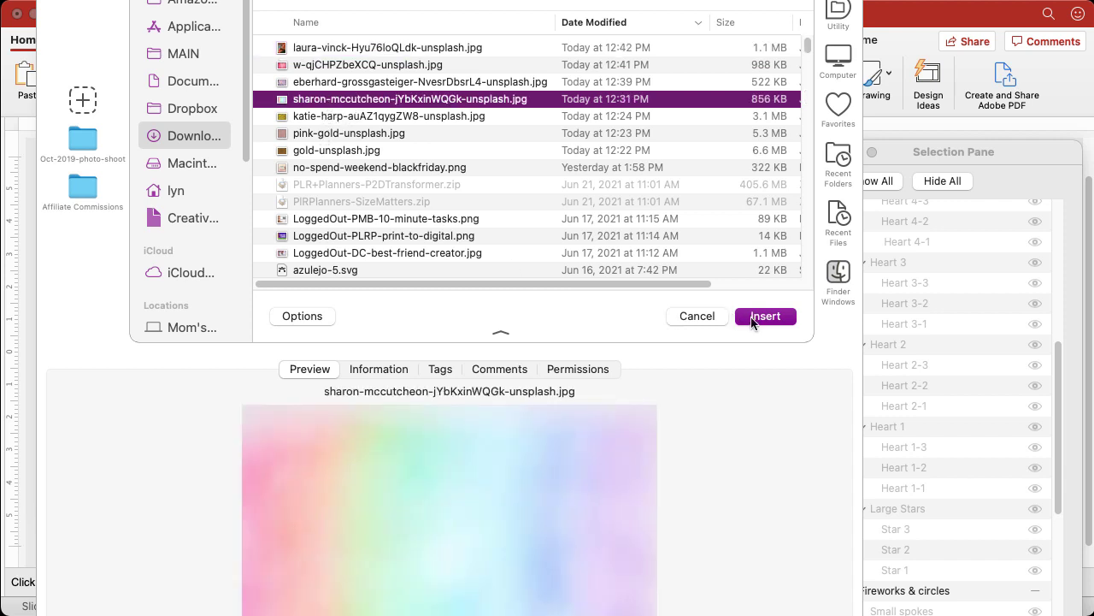
left_click(756, 317)
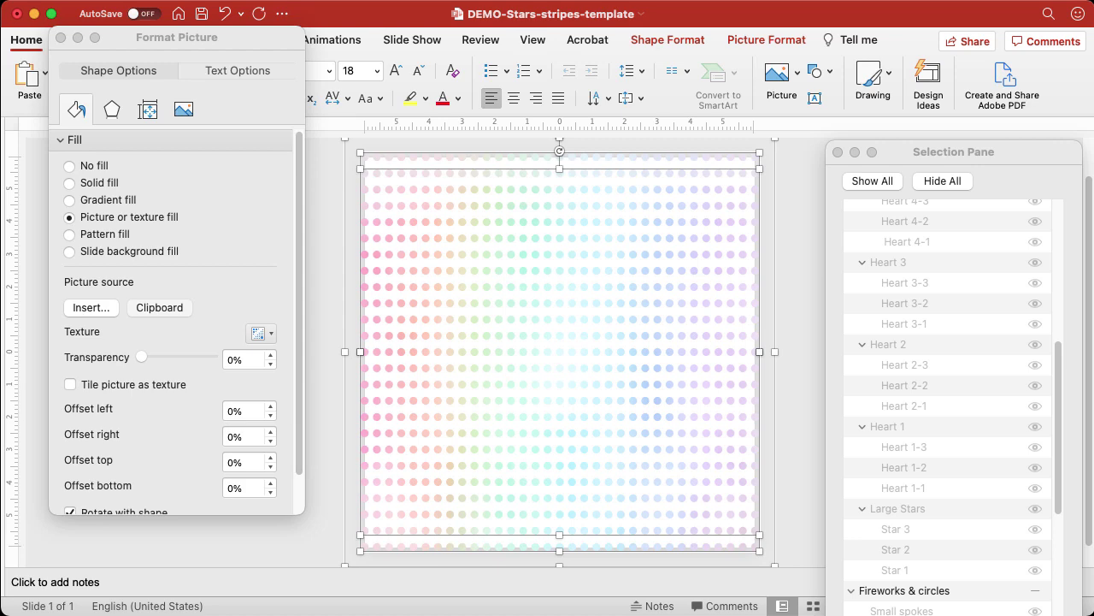
- Export the slide as DEMO-Stars-stripes-template-raimbow-ombre.pdf, replacing 'darkpinkblue' with 'raimbow' in the name
key("super+shift+s")
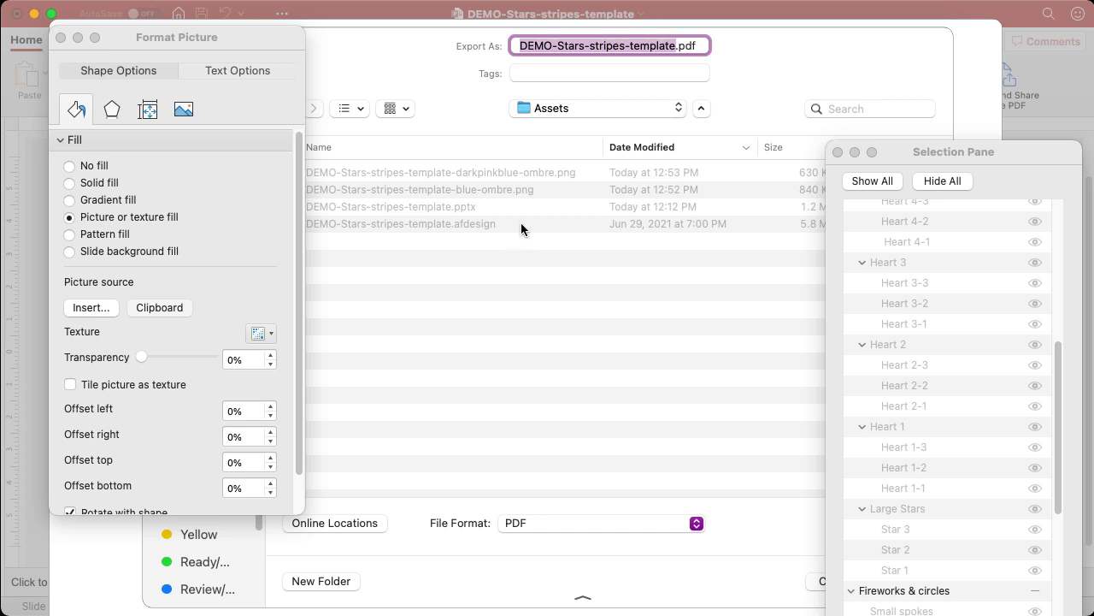
left_click(529, 174)
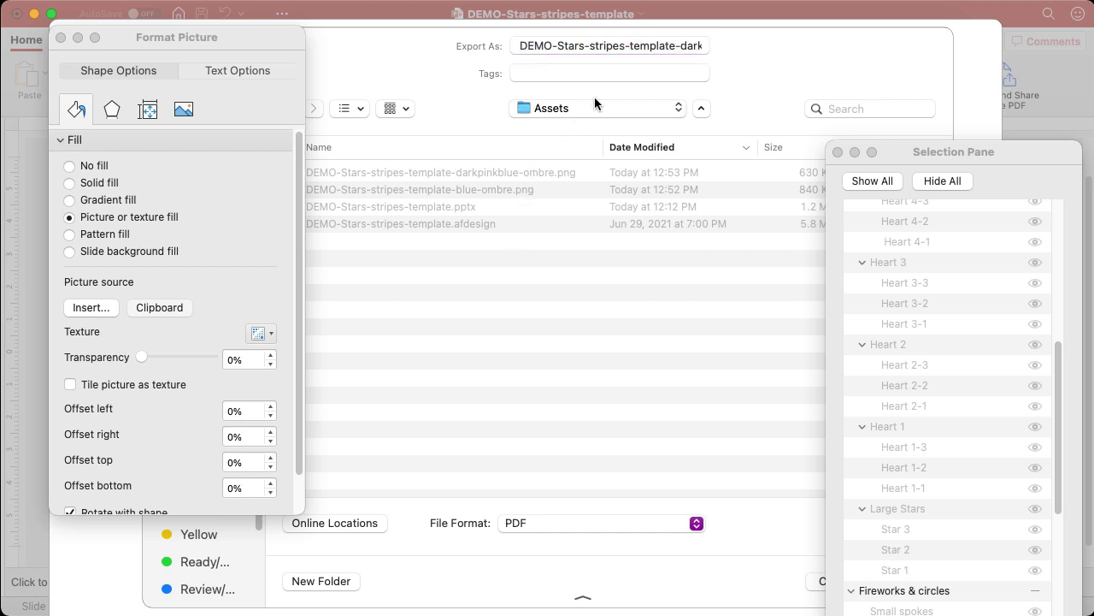
left_click(633, 46)
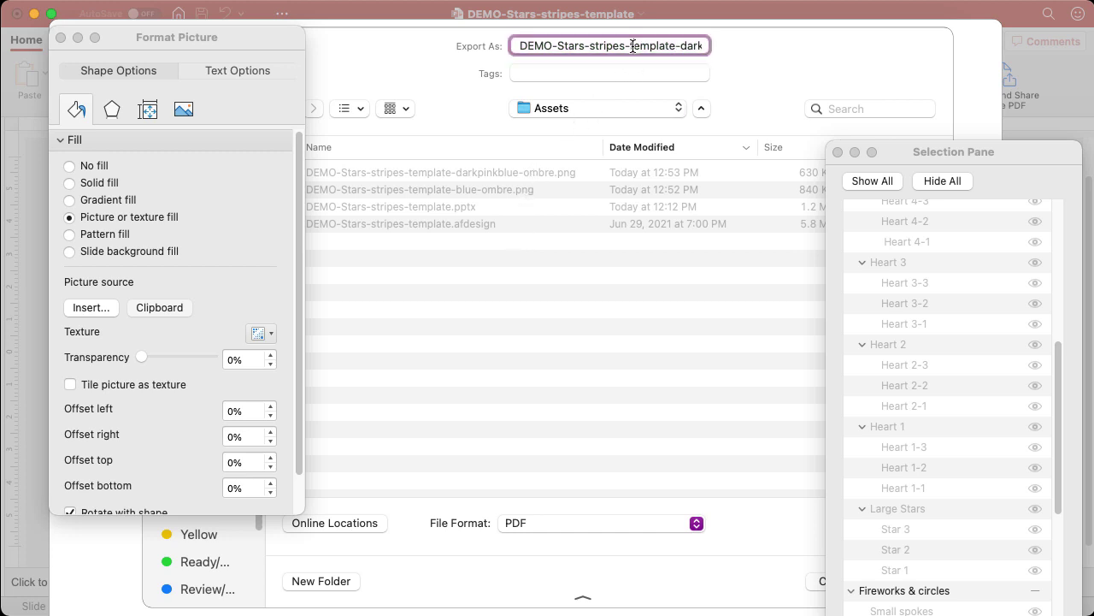
key("alt+Right")
key("alt+Right")
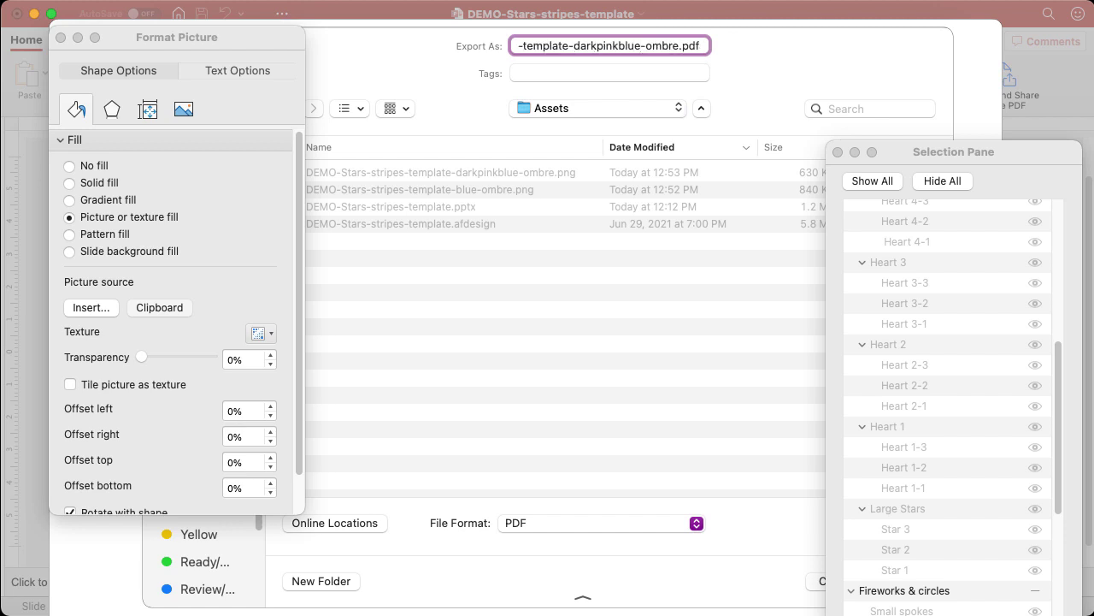
key("alt+shift+Left")
type("raimbow")
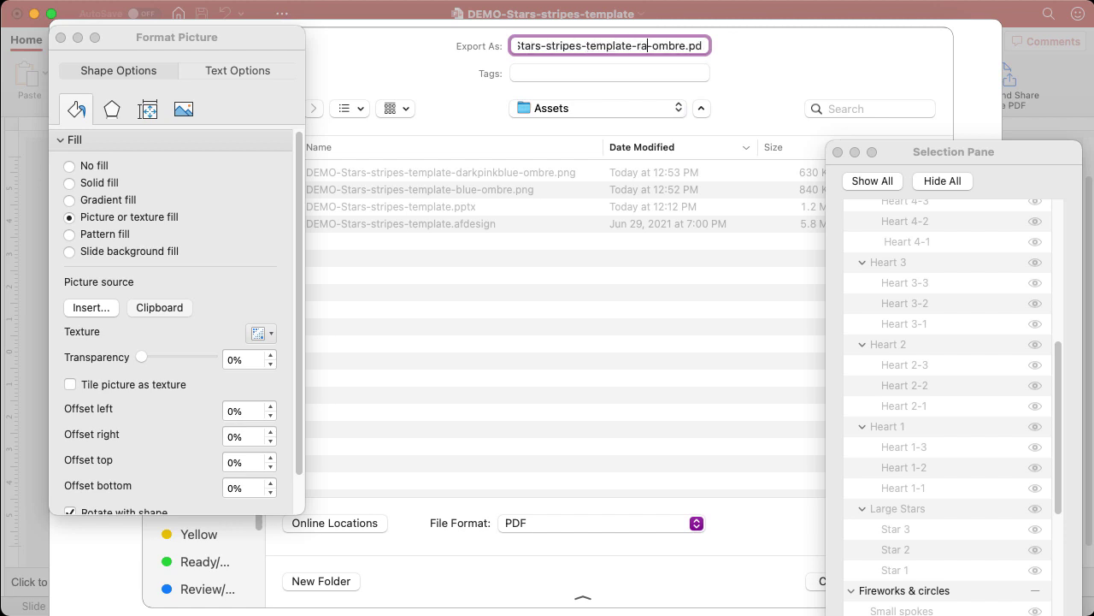
key("Return")
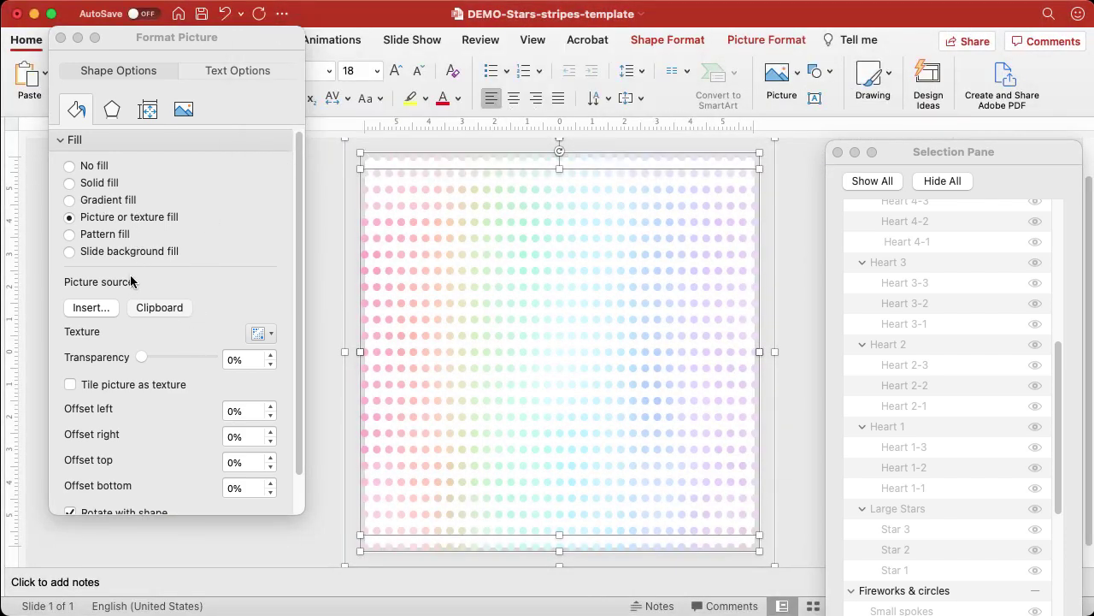
left_click(99, 309)
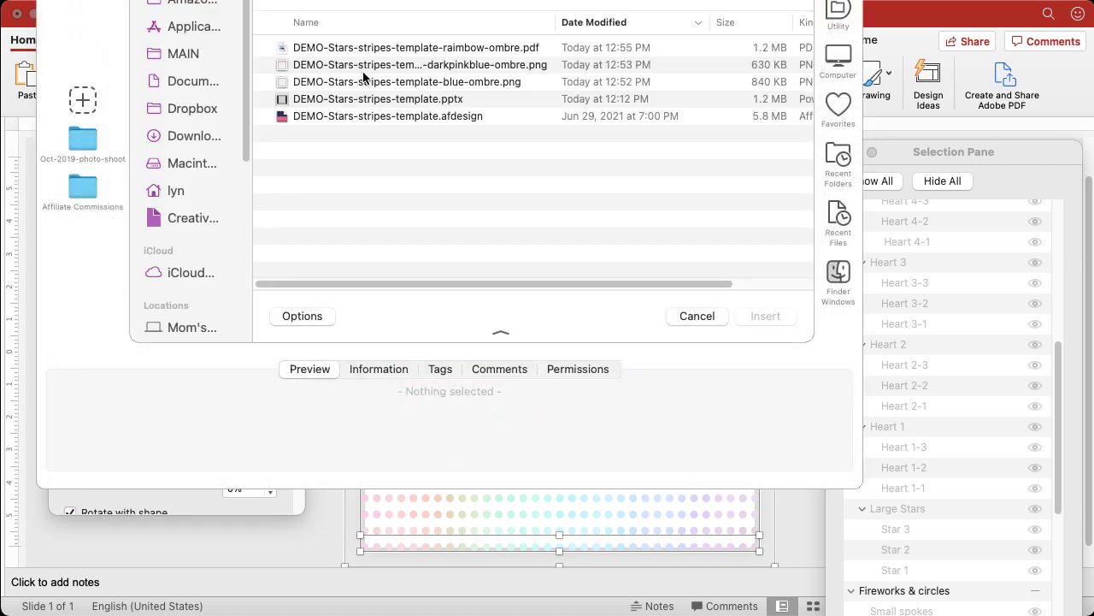
- Fill the dots with the pink and purple clouds photo from Downloads
left_click(180, 135)
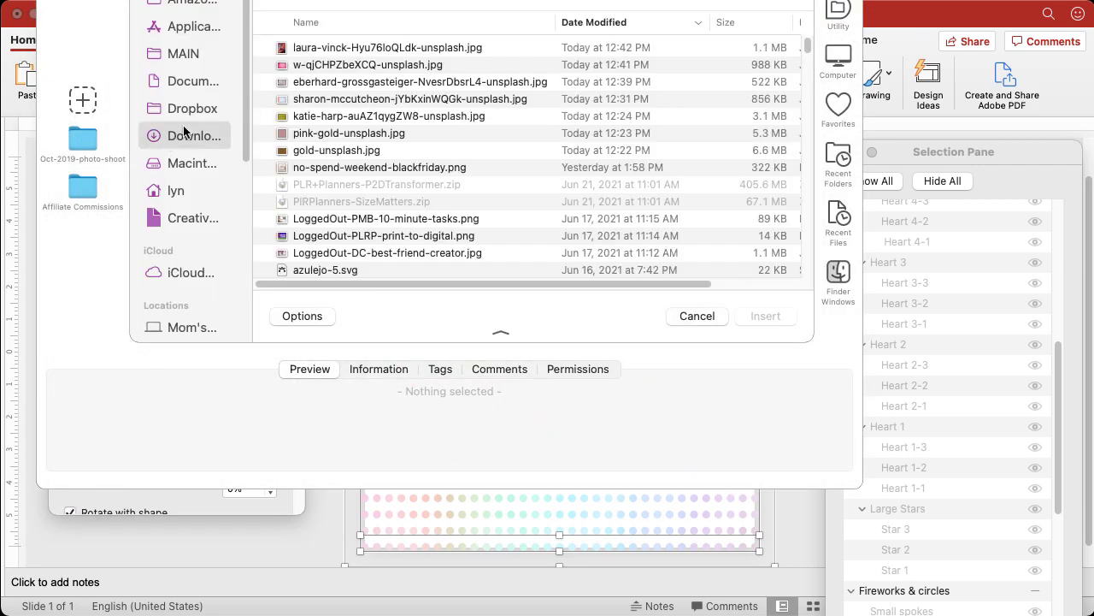
left_click(333, 98)
left_click(332, 83)
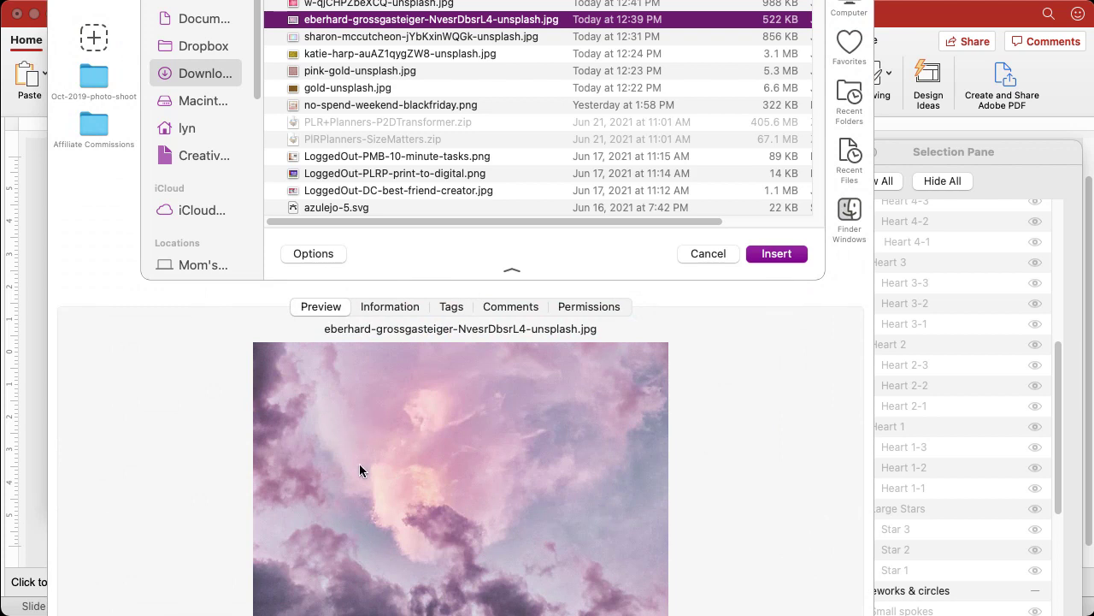
left_click(776, 254)
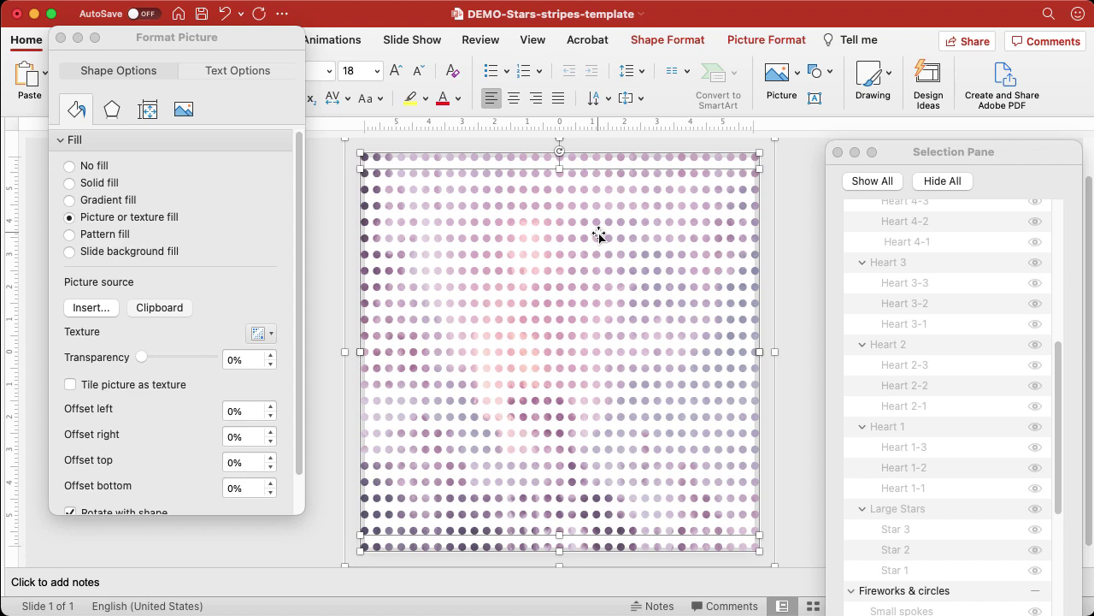
- Replace the dot fill picture with the pink textured w-qjCHPZbeXCQ-unsplash.jpg photo
left_click(101, 310)
left_click(301, 315)
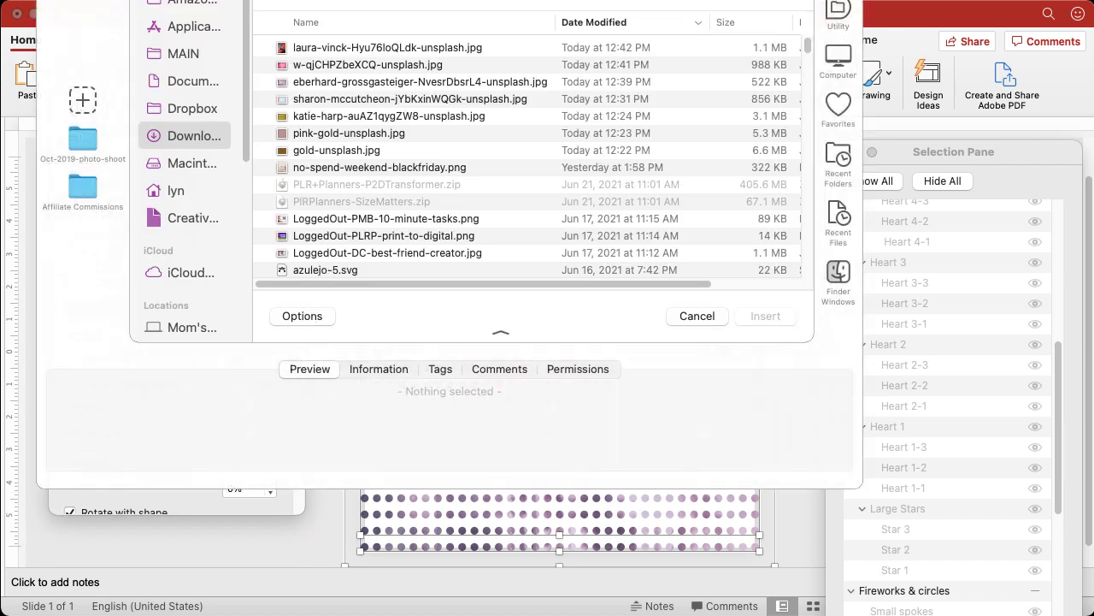
left_click(410, 82)
left_click(428, 68)
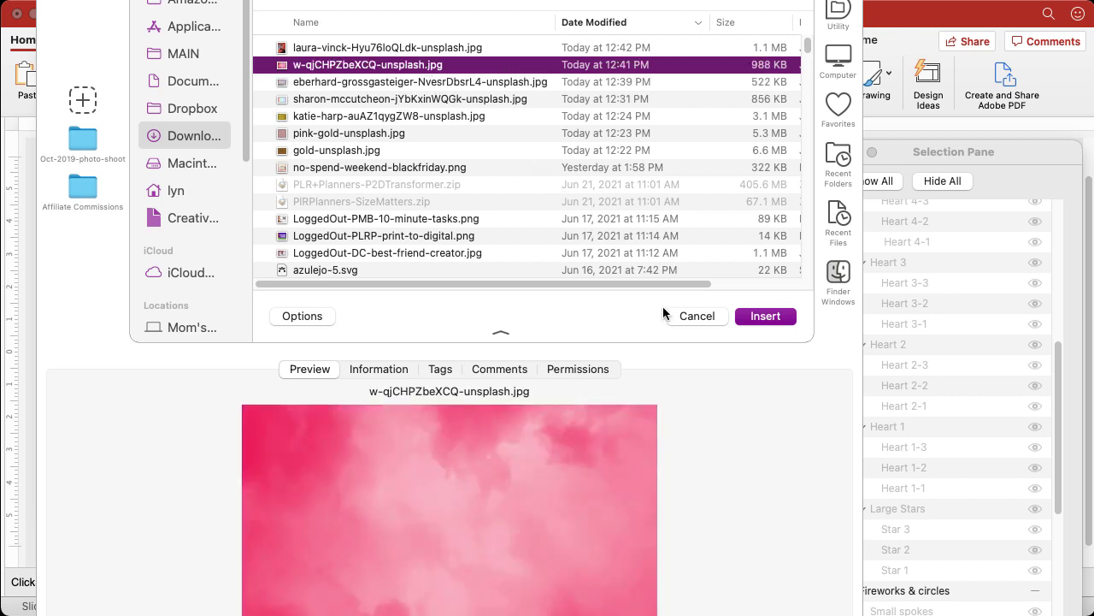
left_click(757, 319)
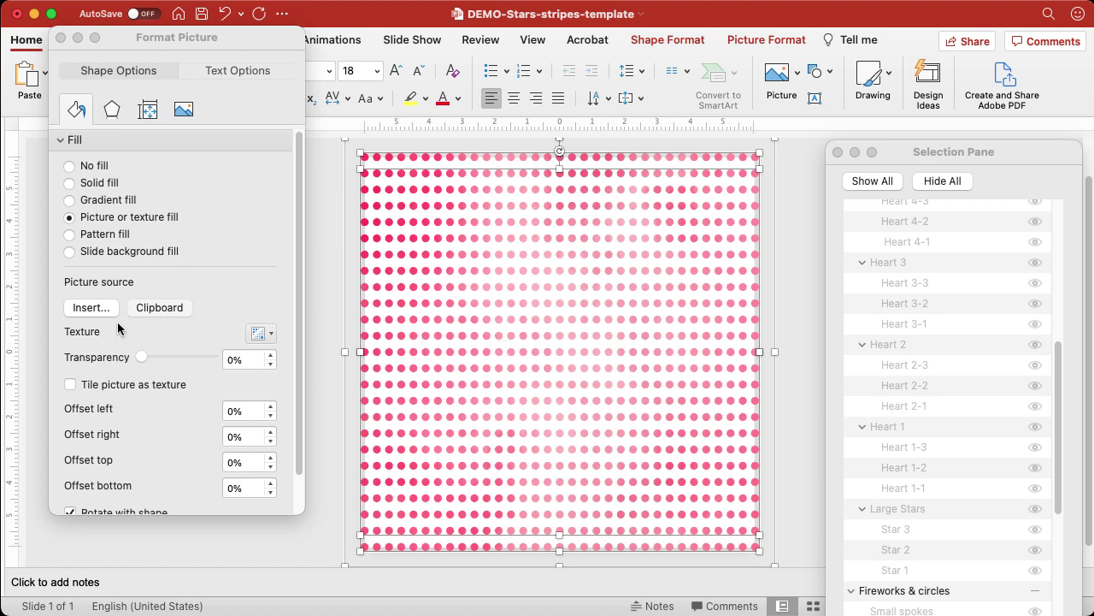
left_click(149, 358)
left_click(182, 358)
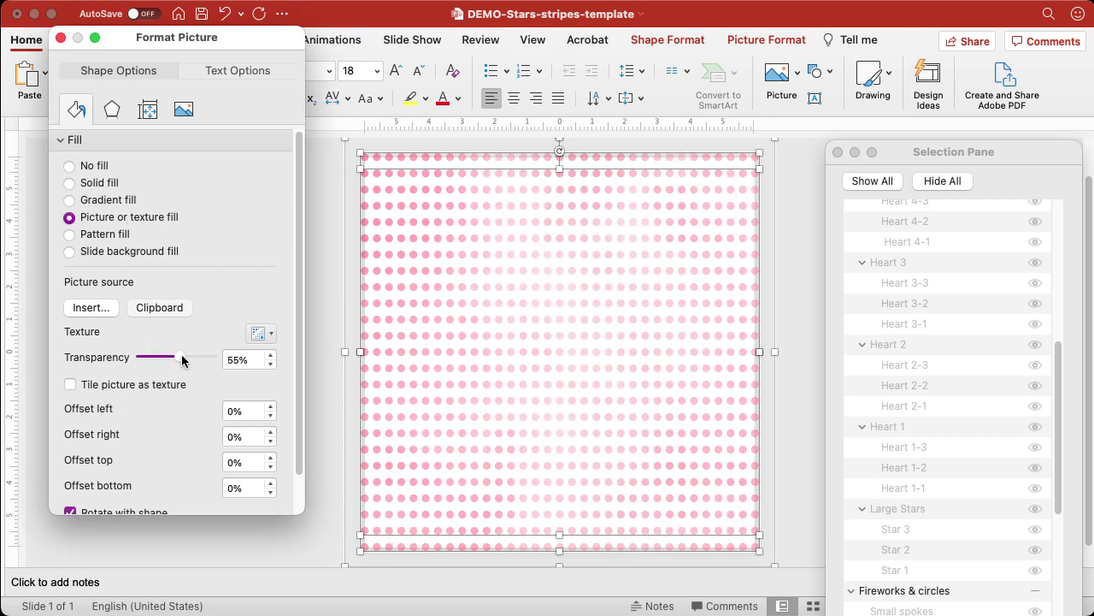
left_click_drag(182, 359, 121, 358)
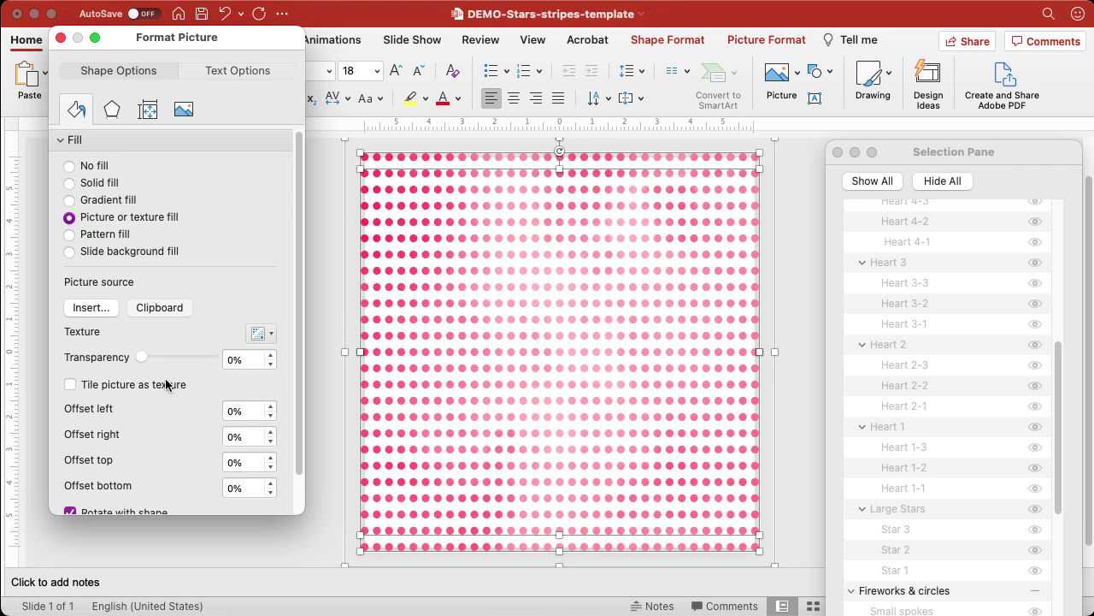
scroll(159, 390, "down", 2)
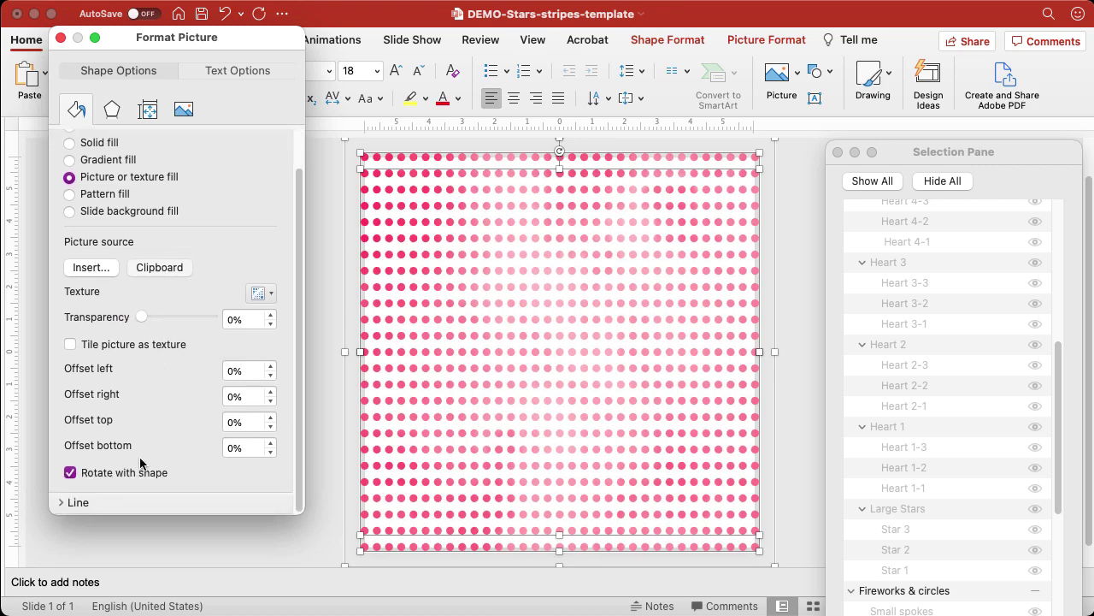
left_click(63, 504)
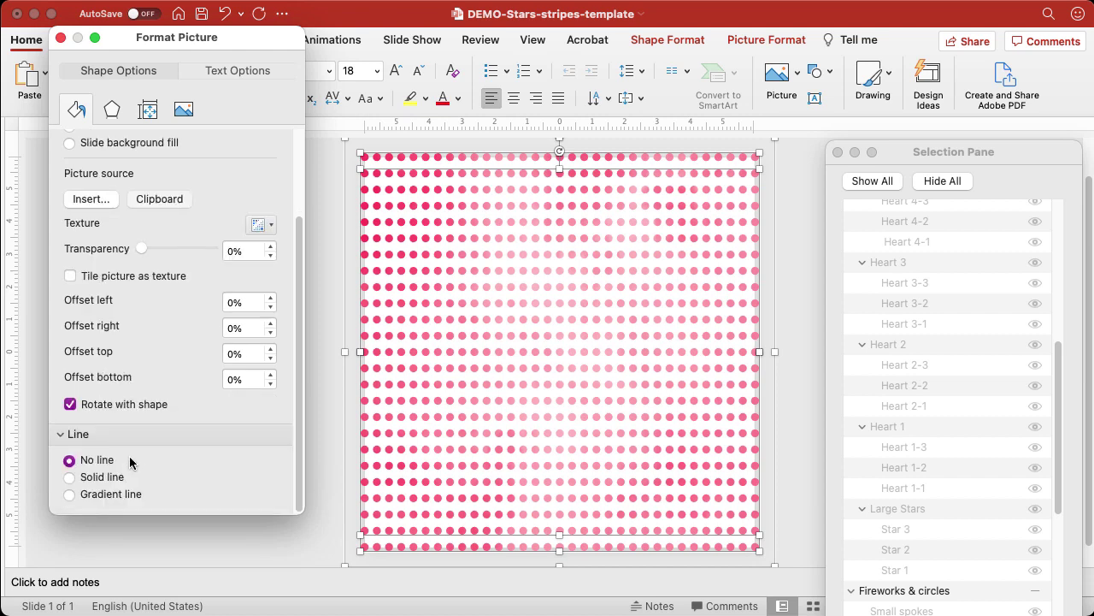
left_click(118, 477)
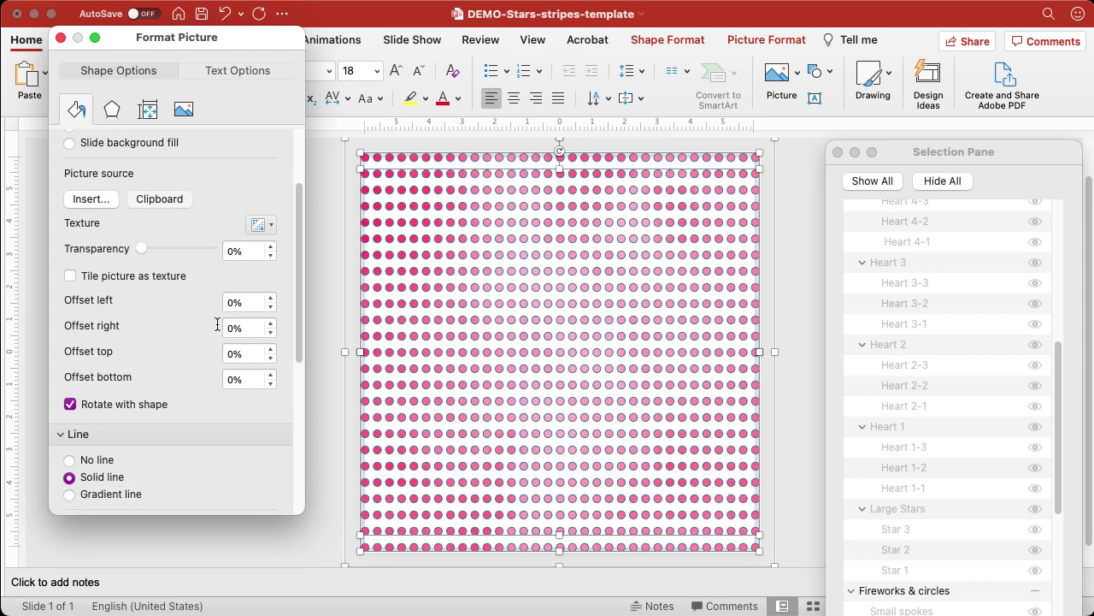
scroll(208, 459, "down", 5)
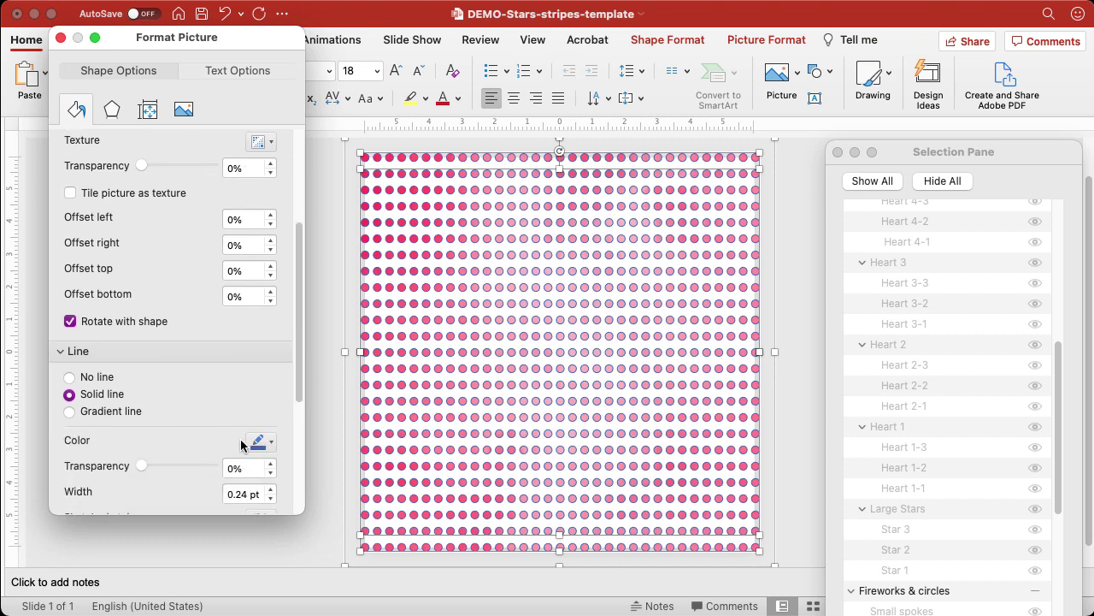
left_click(256, 443)
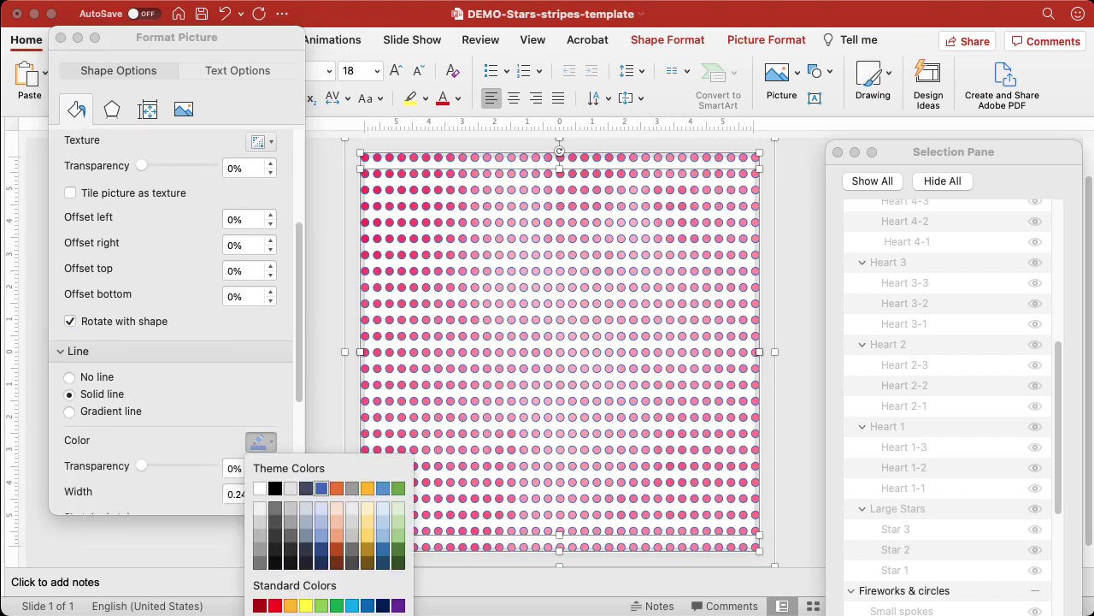
left_click(378, 352)
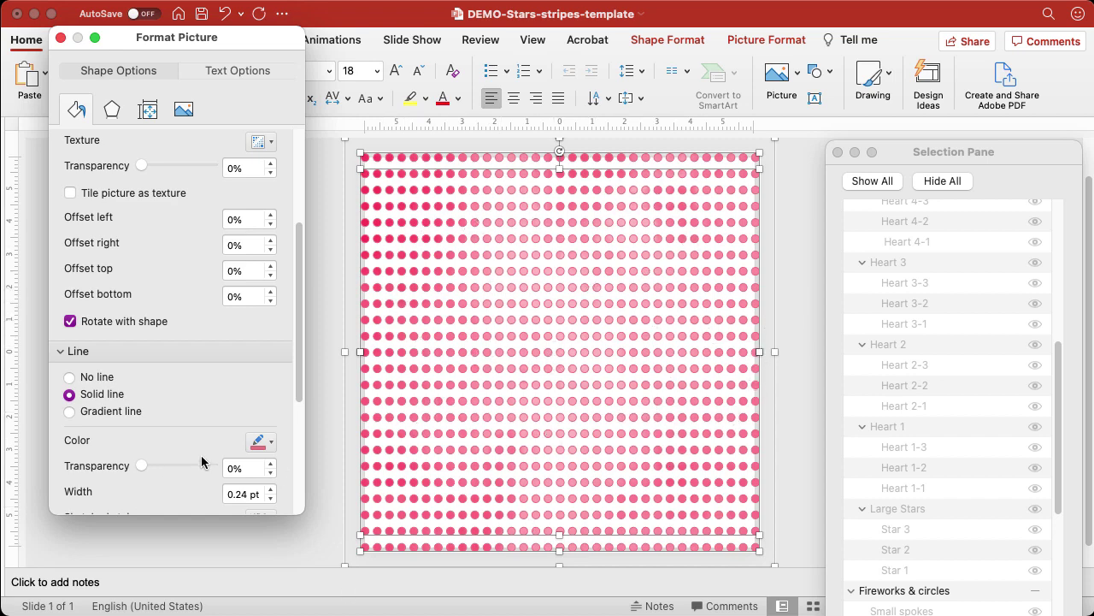
left_click(96, 377)
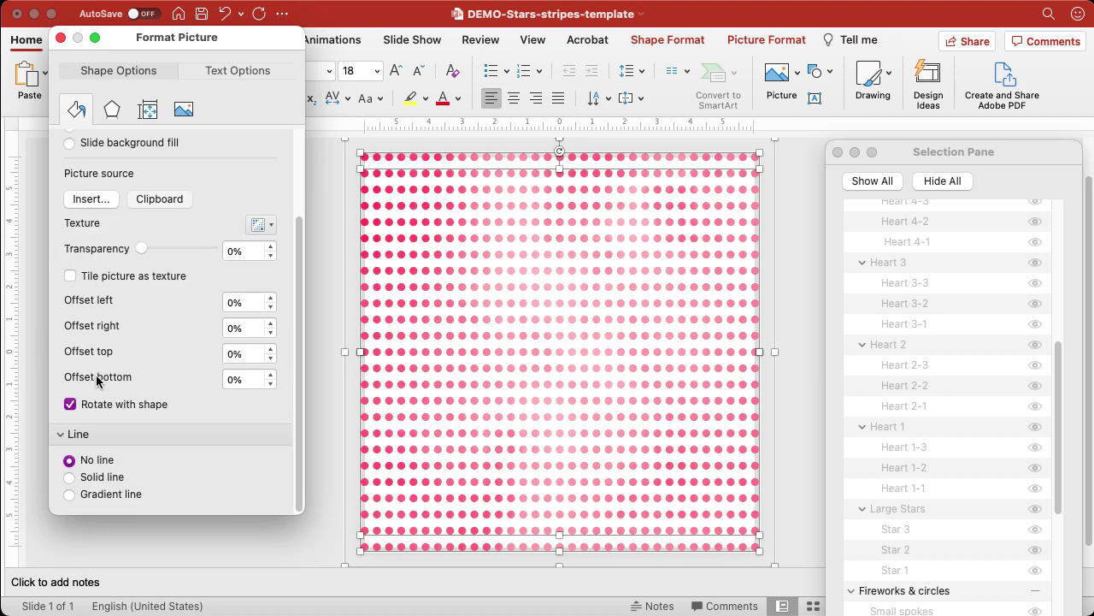
scroll(115, 308, "up", 3)
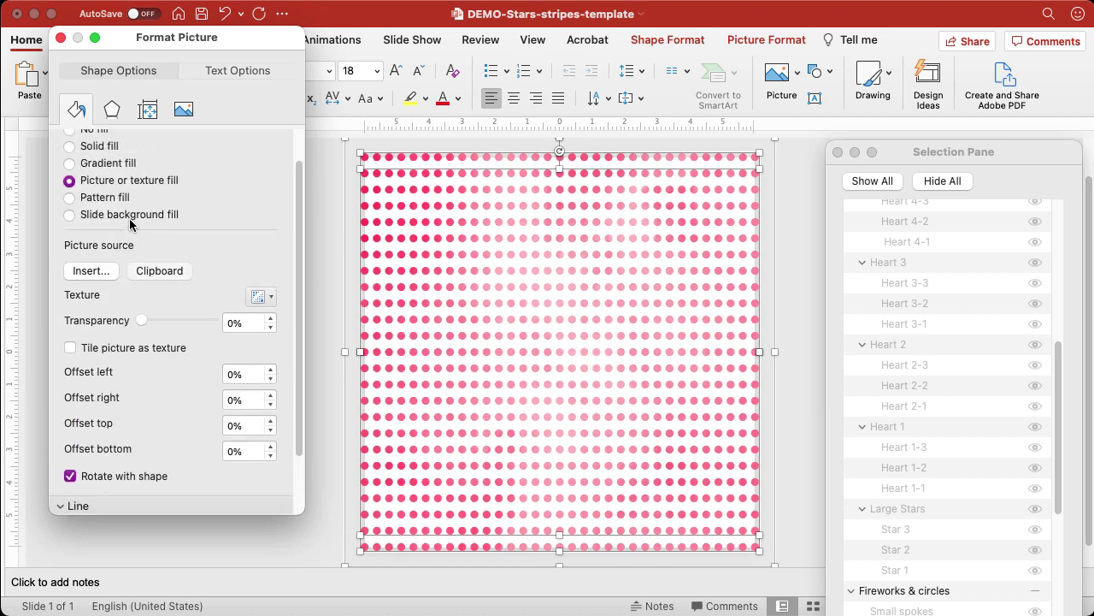
left_click(93, 270)
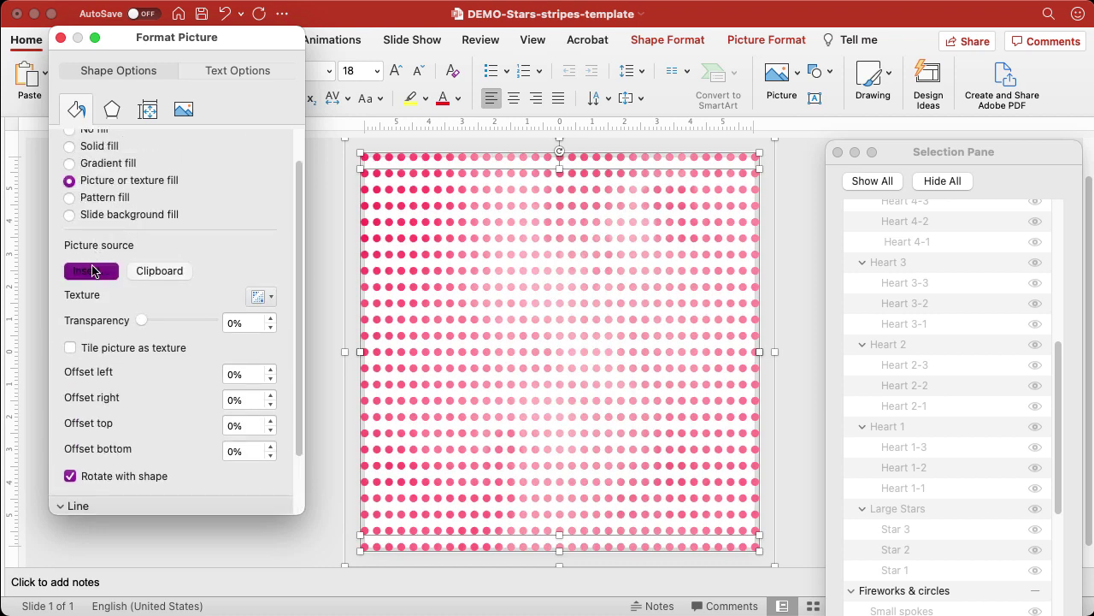
- Refill the dots with the red-and-black photo from Downloads
left_click(385, 65)
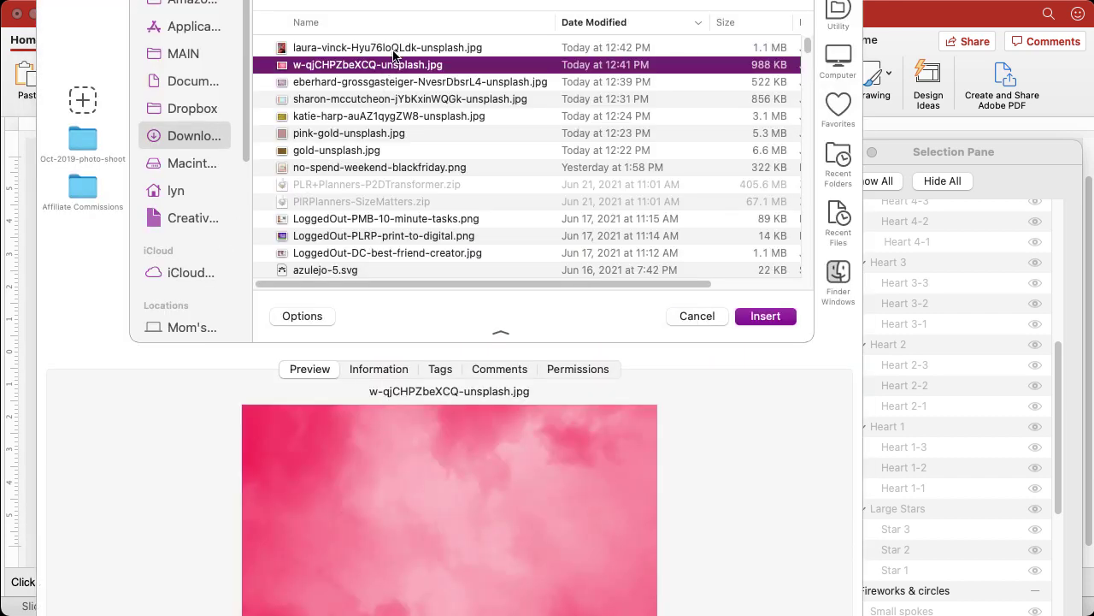
left_click(393, 53)
left_click(750, 319)
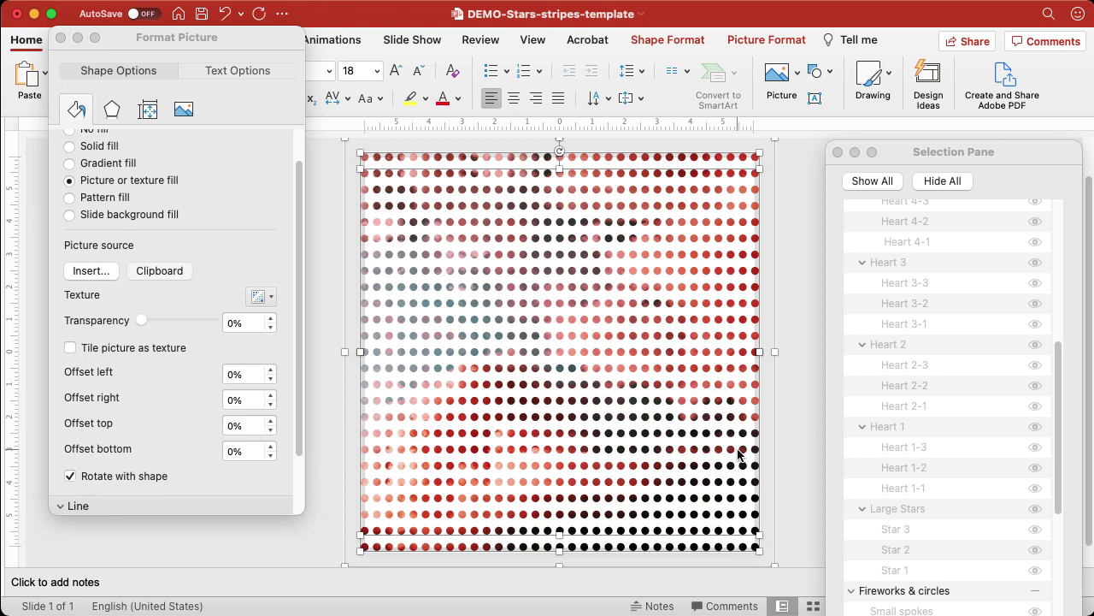
- Set the picture's bottom offset to 50%, lower it to -27%, then remove the dot fill
left_click(233, 456)
left_click(231, 453)
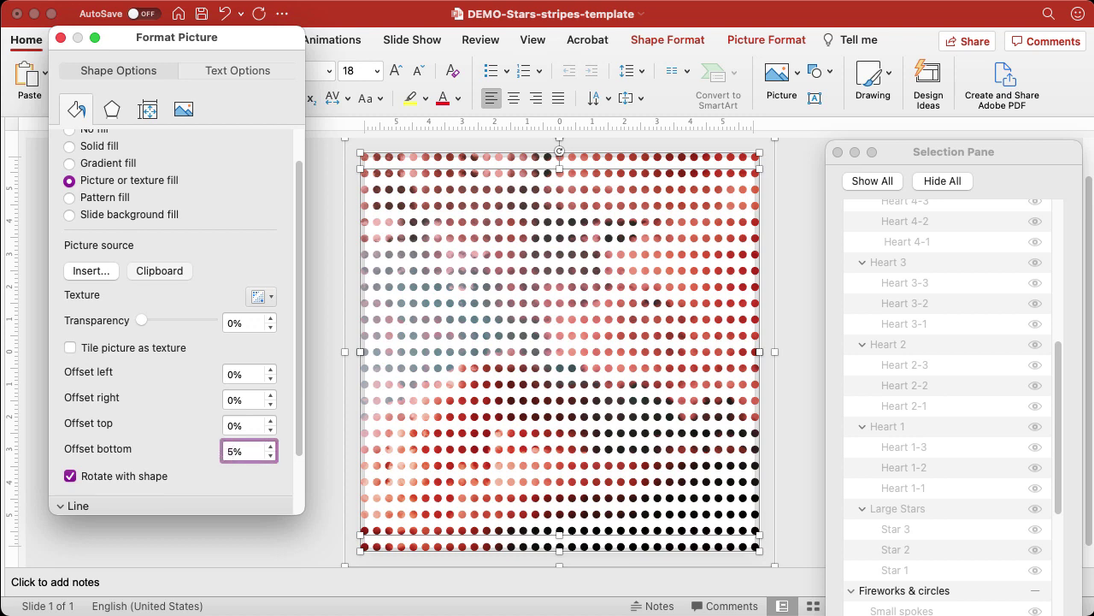
key("Tab")
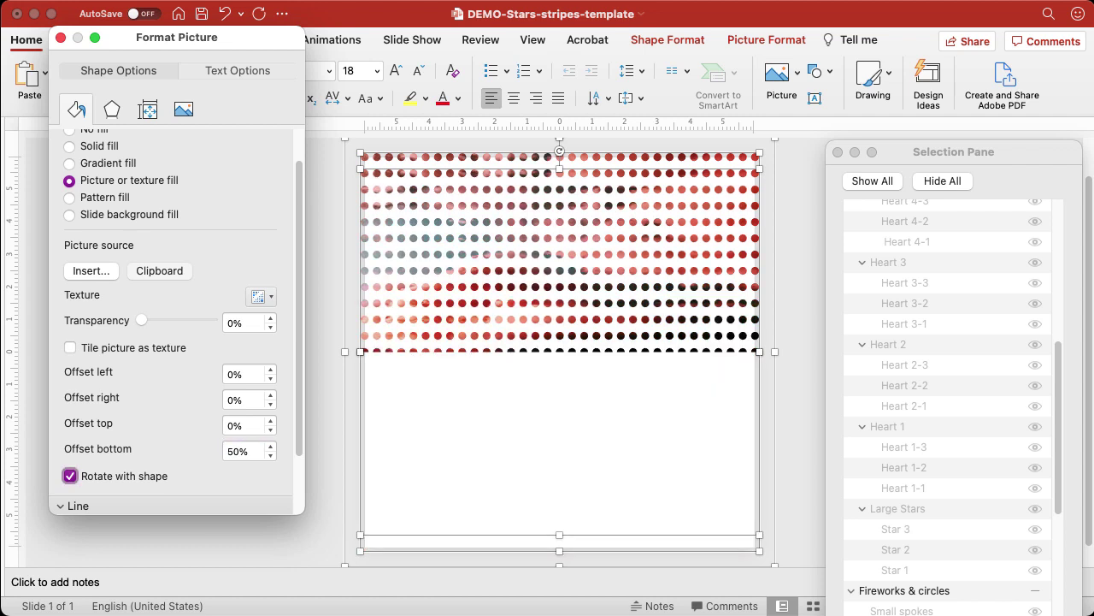
left_click(232, 451)
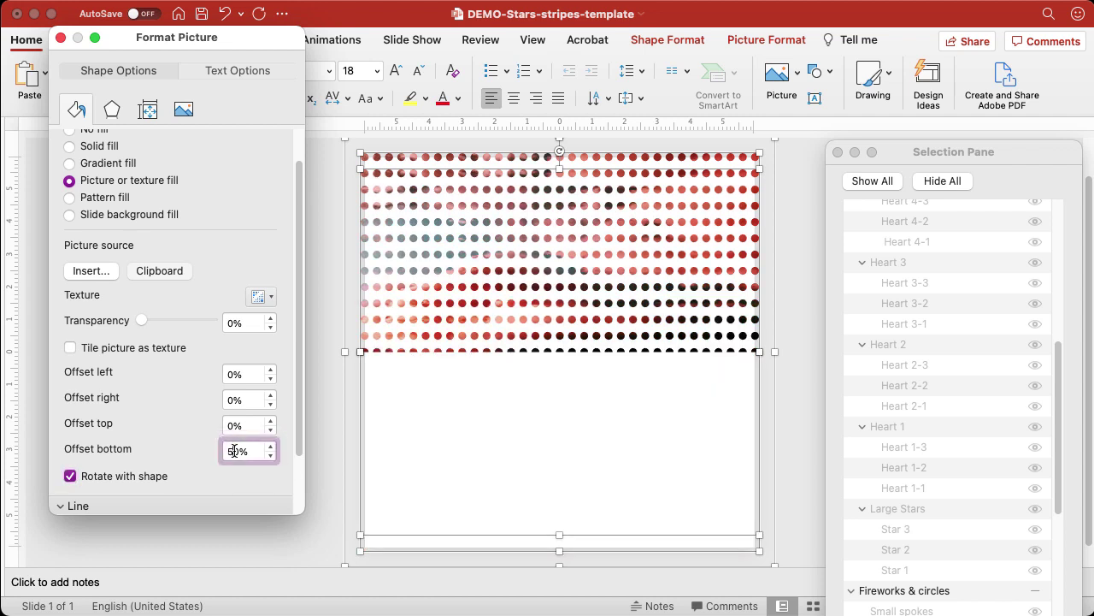
left_click(270, 456)
left_click_drag(270, 456, 268, 462)
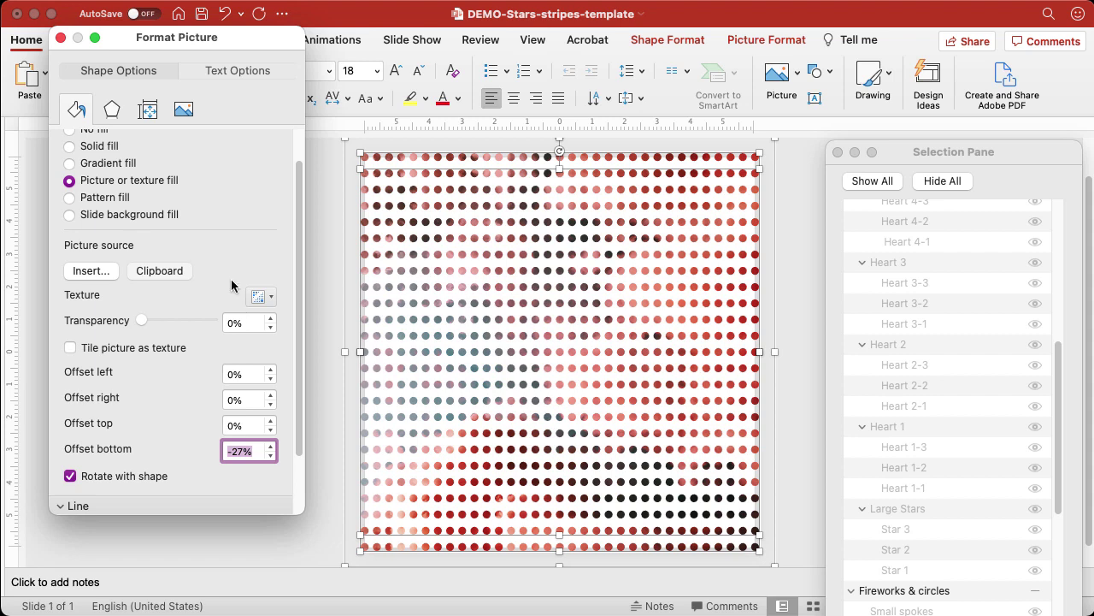
scroll(194, 217, "up", 2)
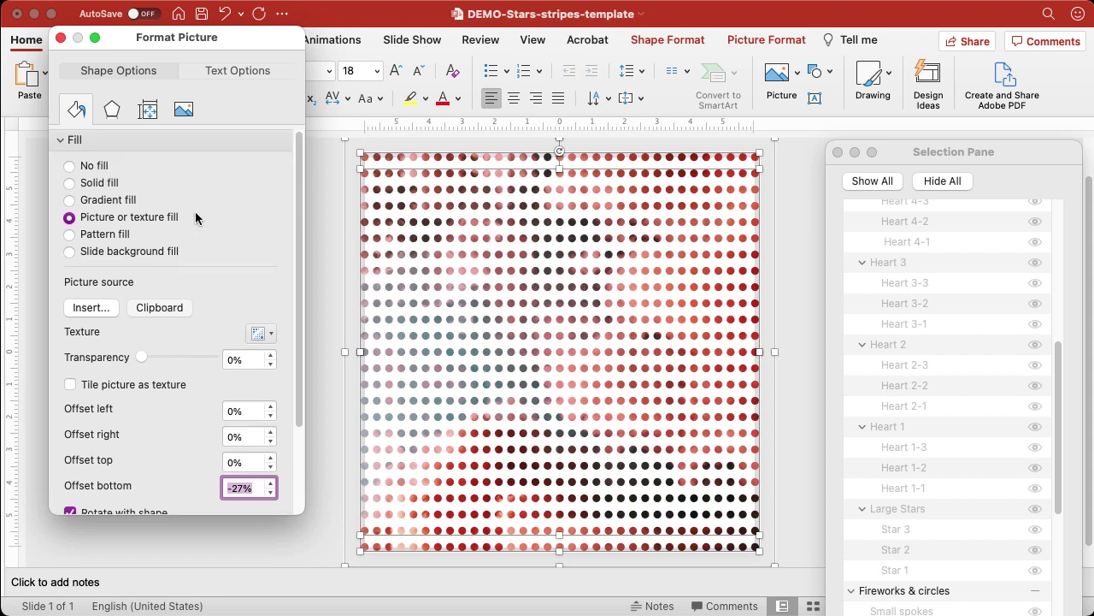
left_click(70, 166)
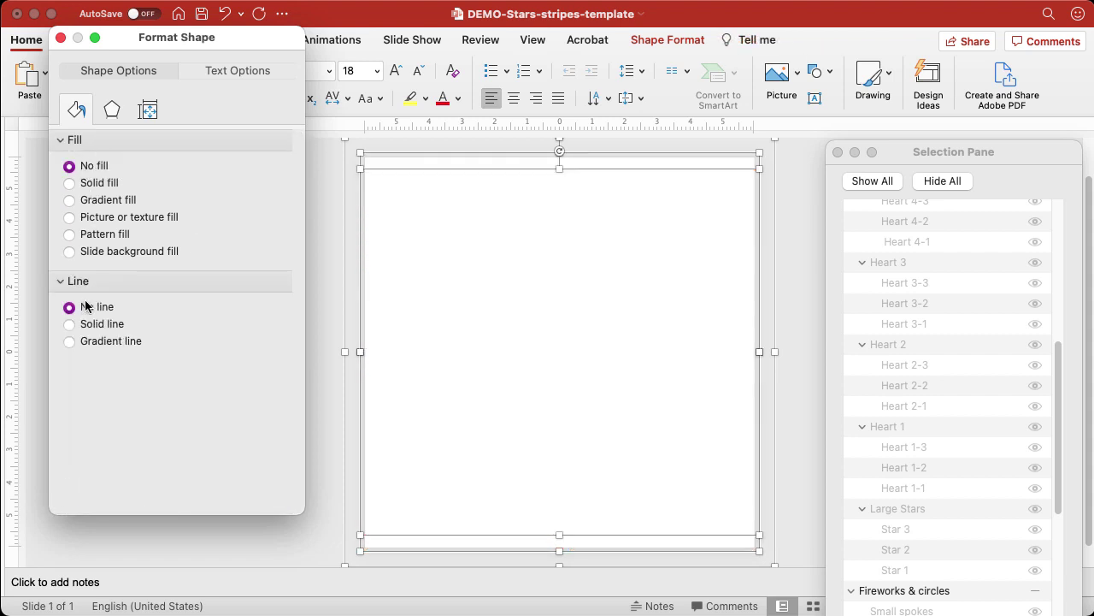
- Give the empty dot circles a pink outline
left_click(70, 324)
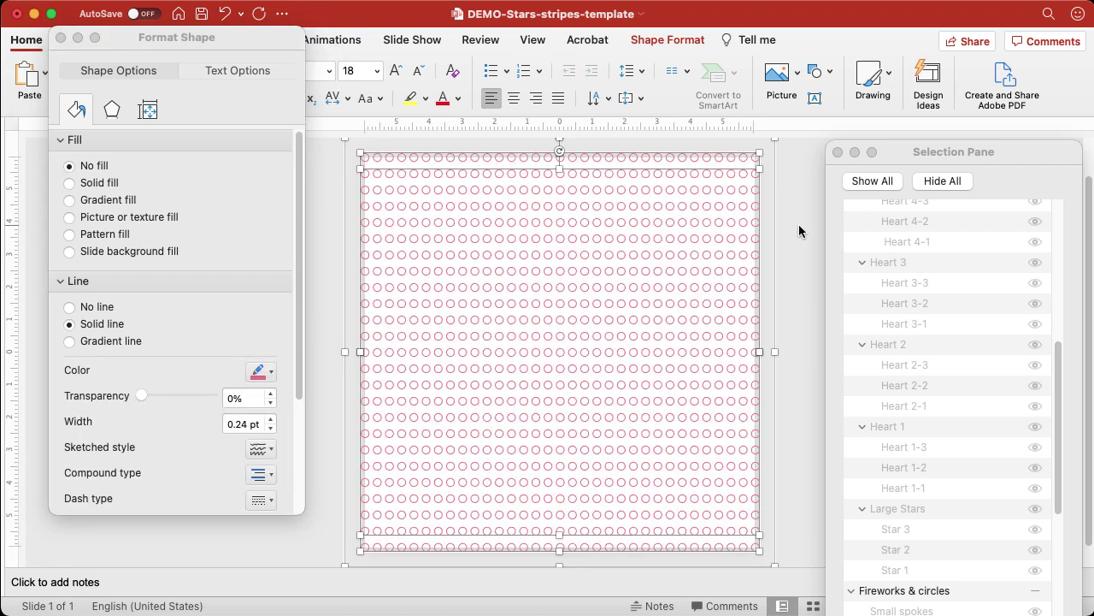
key("Tab")
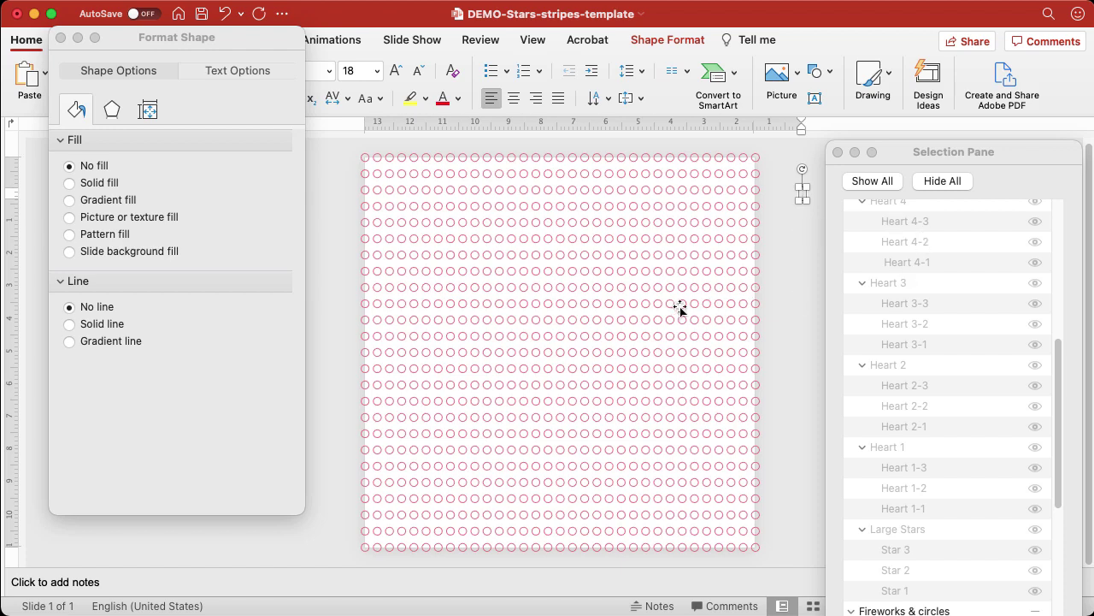
scroll(855, 287, "up", 8)
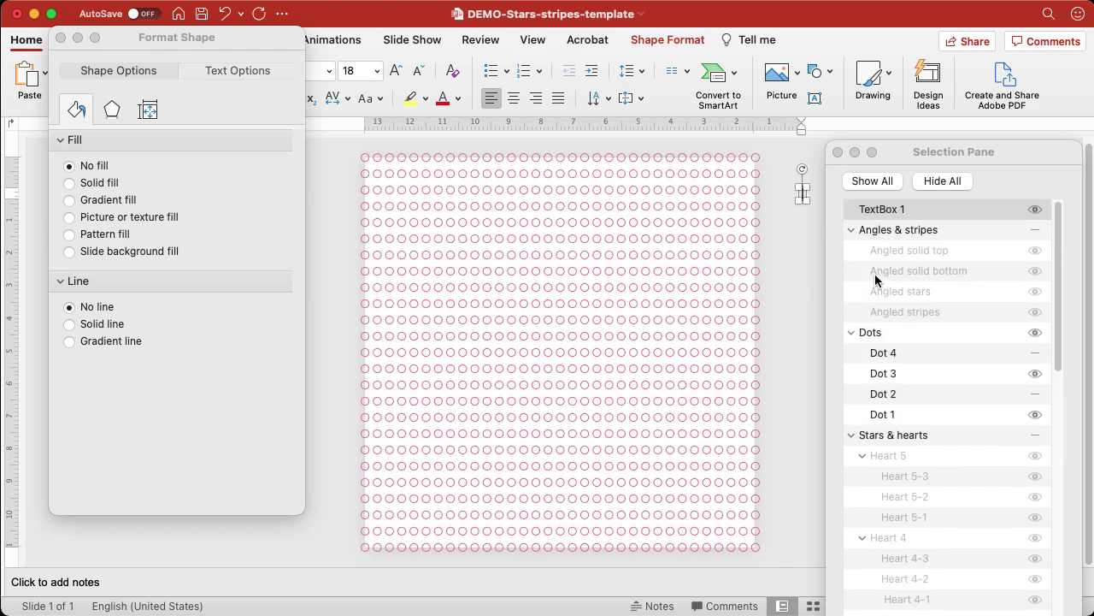
- In the Selection Pane, hide the Dot 4 and Dot 2 layers and select Dot 3
left_click(898, 376)
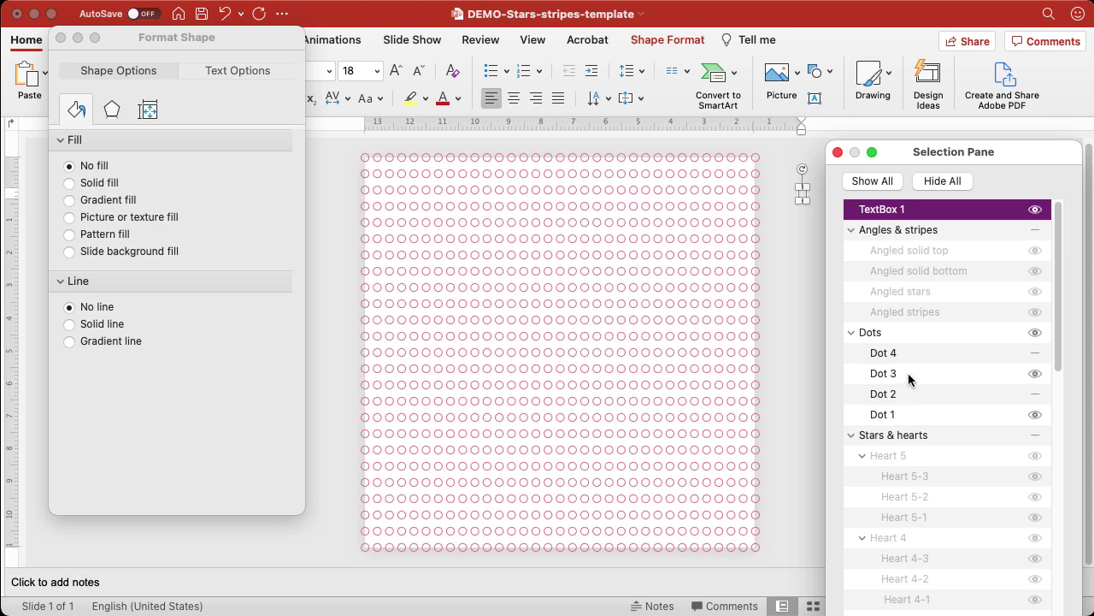
left_click(889, 374)
left_click(900, 414, "shift")
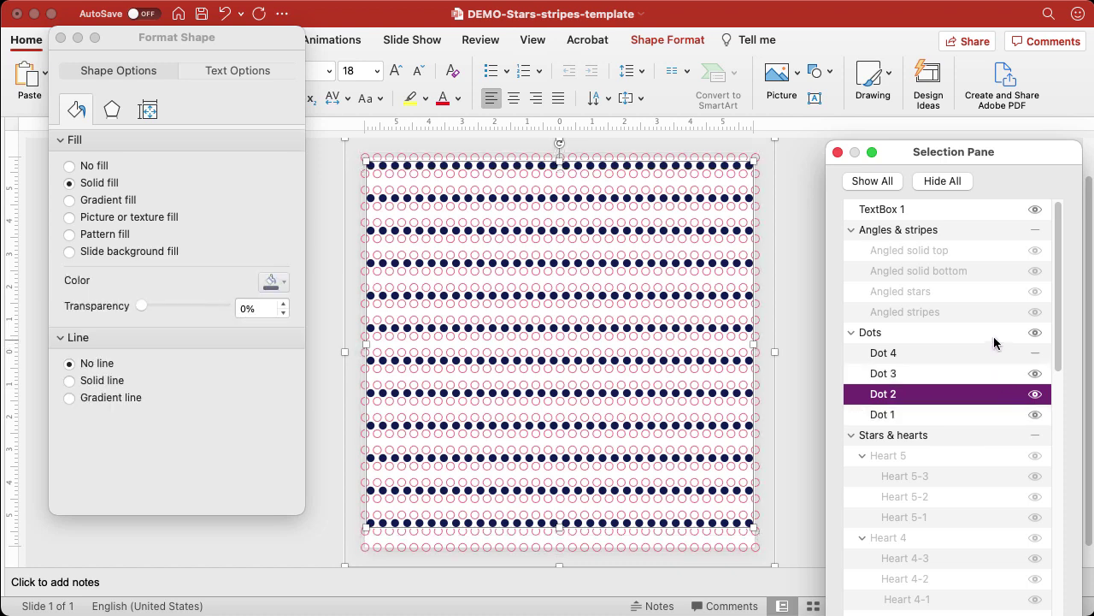
left_click(1035, 354)
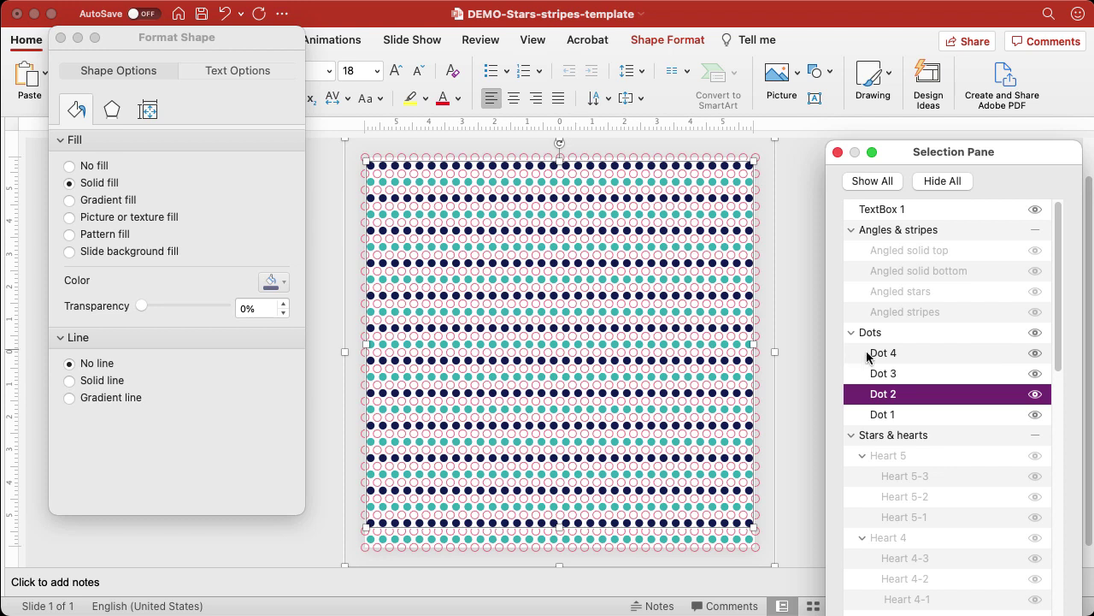
left_click(1034, 355)
left_click(1035, 395)
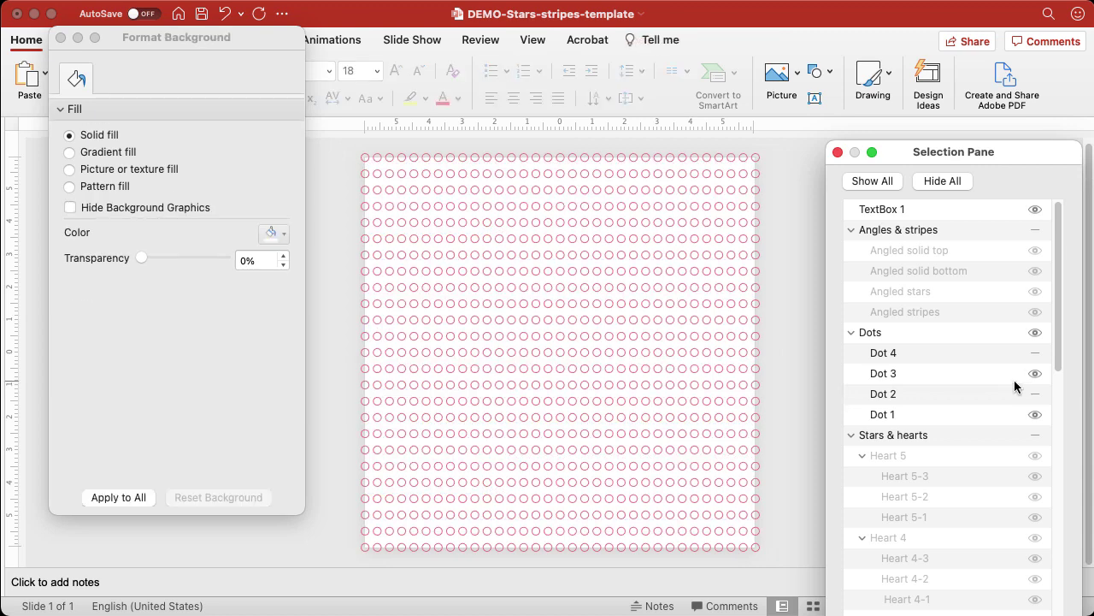
left_click(1011, 375)
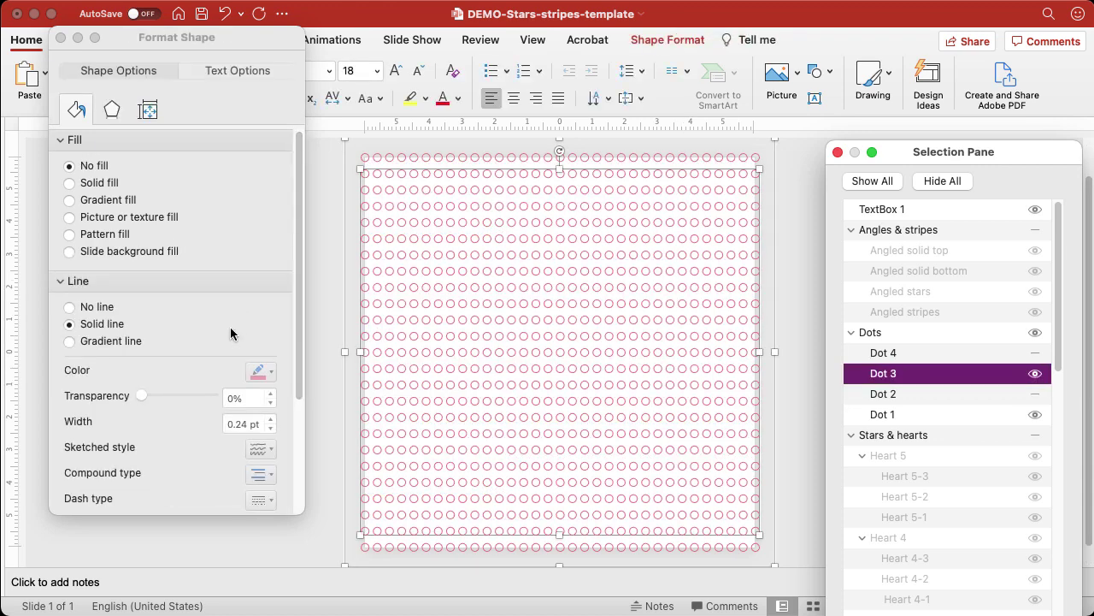
- Remove the Dot 3 outline and fill the circles with the recent solid pink
left_click(268, 373)
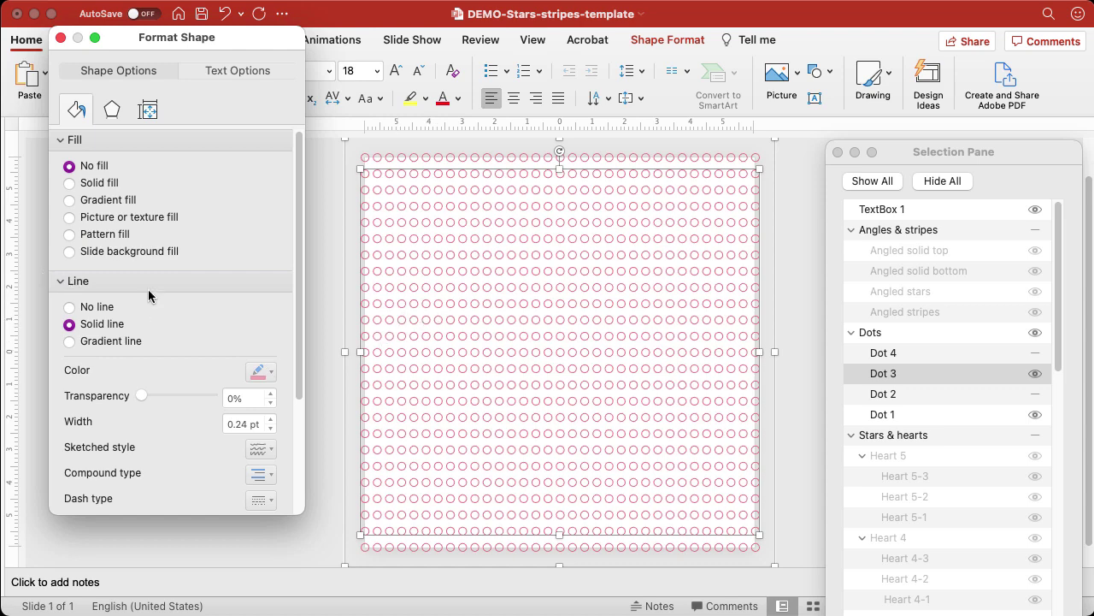
left_click(95, 306)
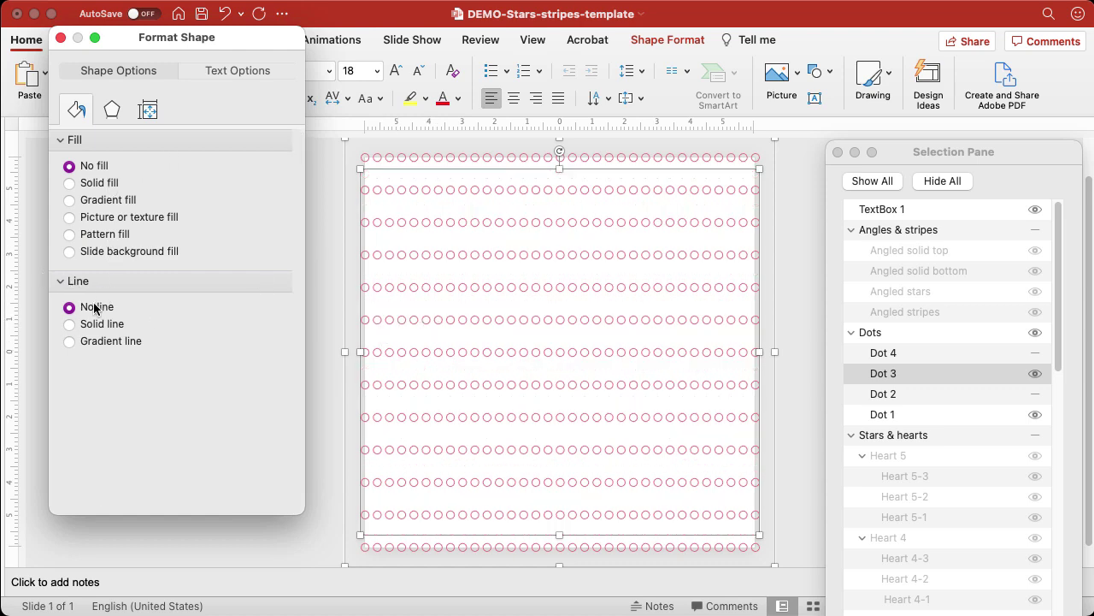
left_click(97, 183)
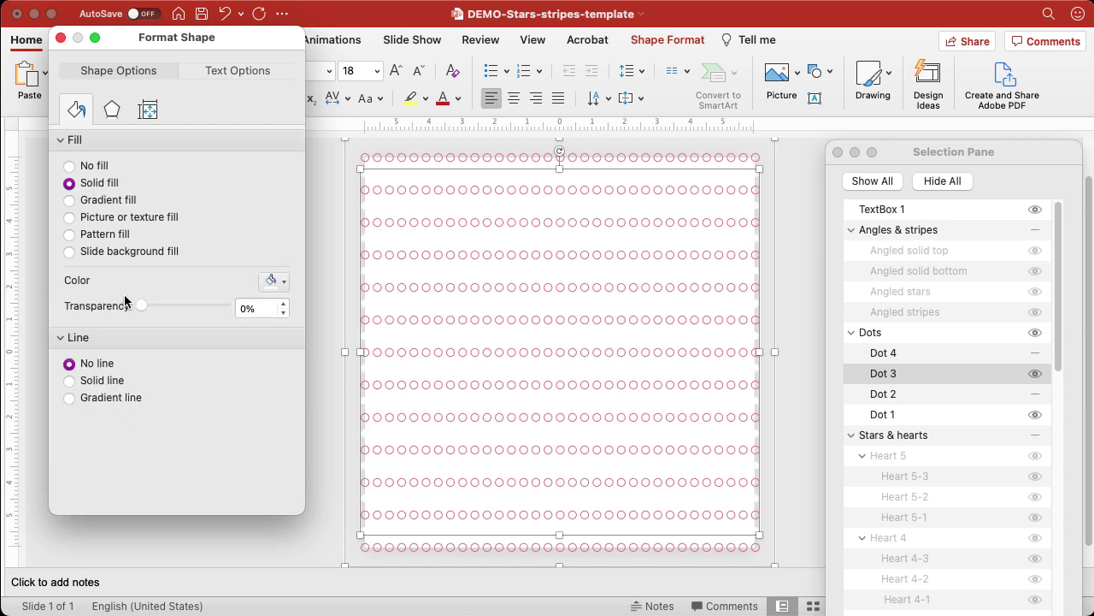
left_click(281, 284)
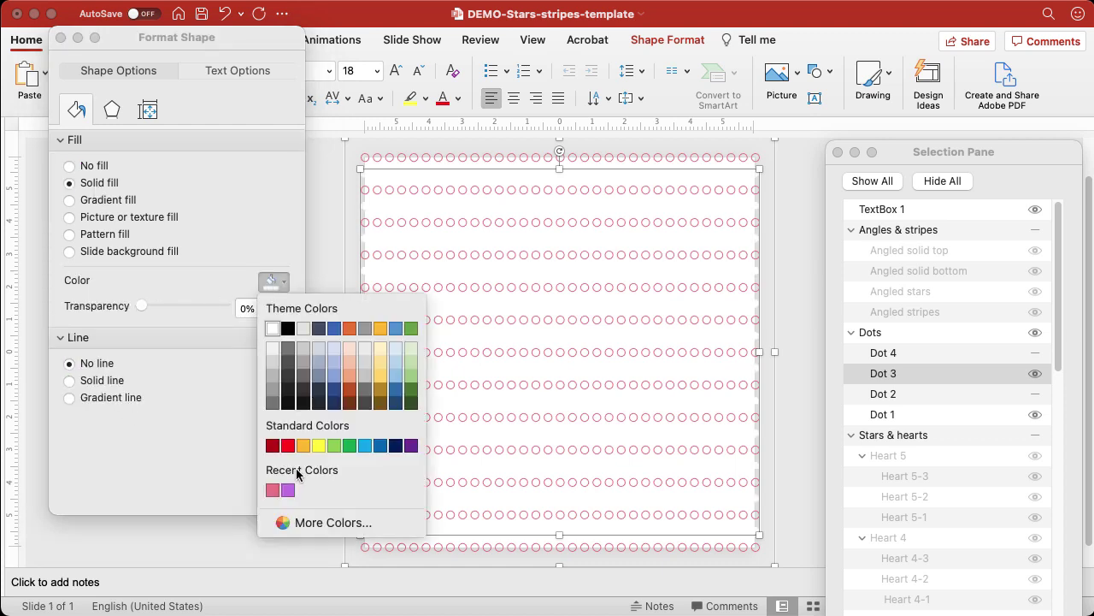
left_click(273, 490)
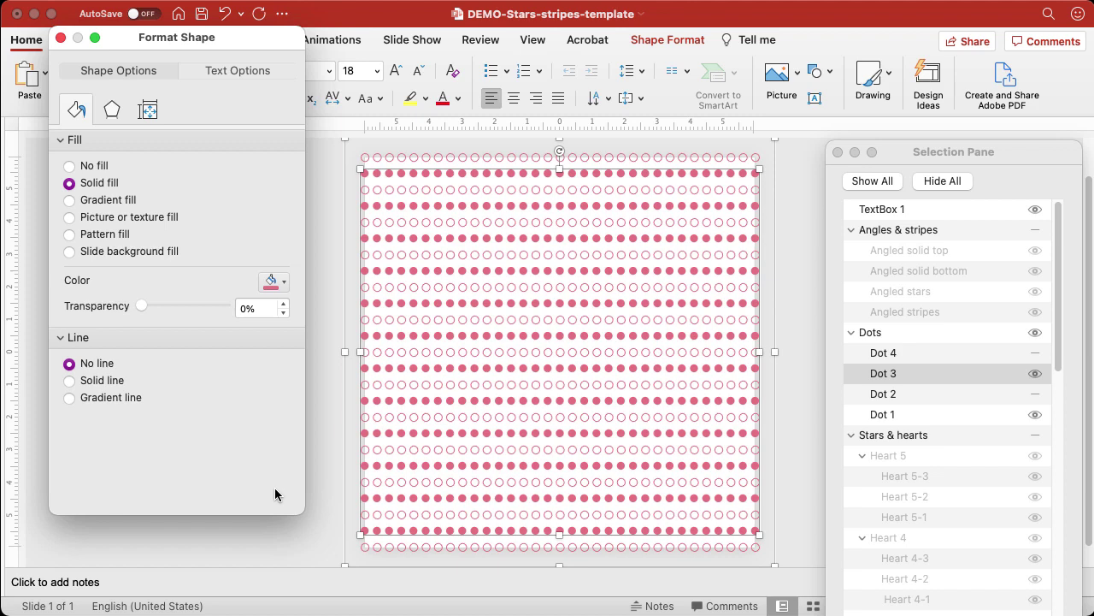
- Give Dot 3 a gradient outline and delete its 74% and 83% stops
left_click(121, 395)
scroll(175, 424, "down", 3)
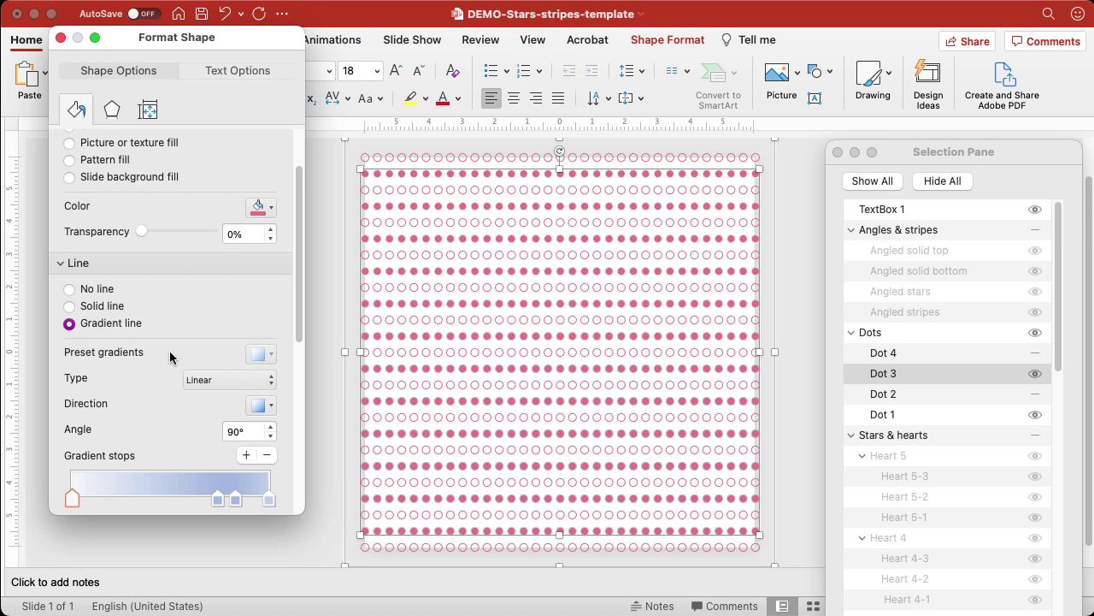
scroll(170, 357, "down", 3)
scroll(172, 373, "down", 2)
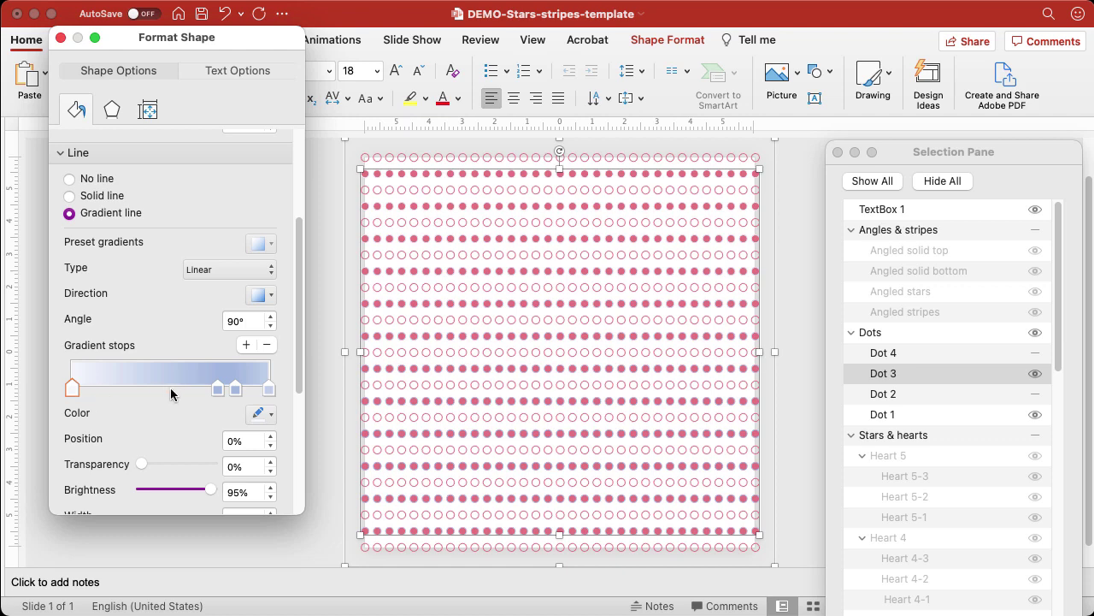
left_click(217, 389)
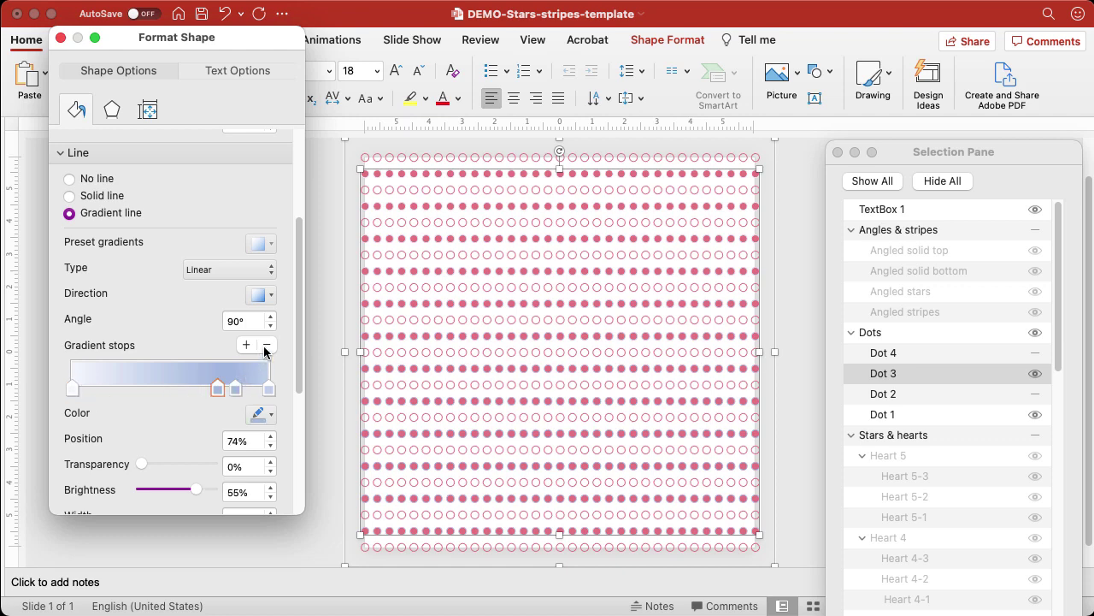
left_click(265, 347)
left_click(236, 390)
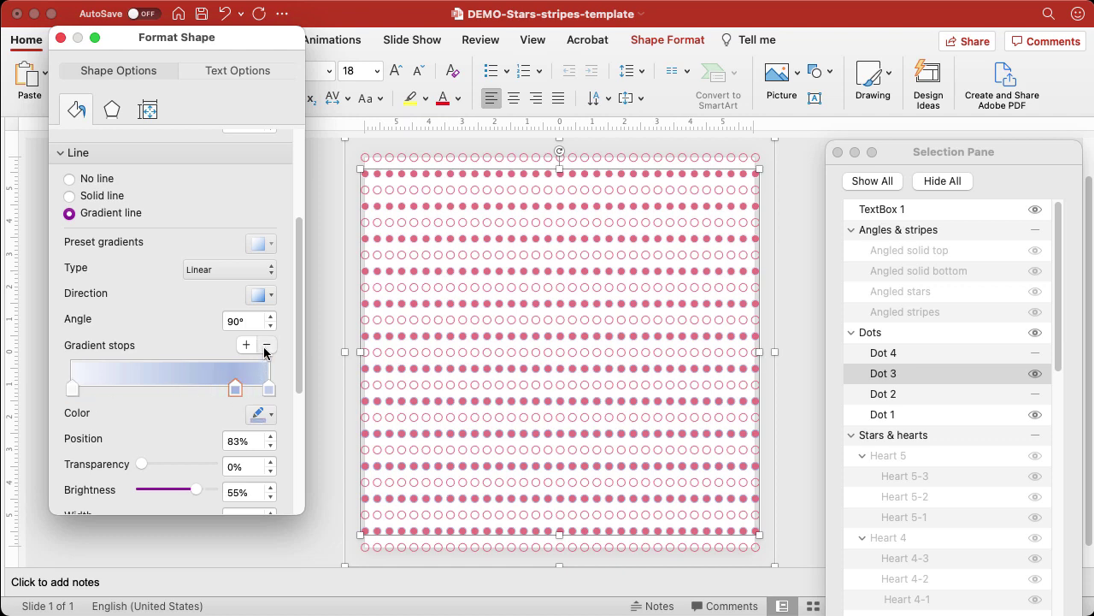
left_click(265, 347)
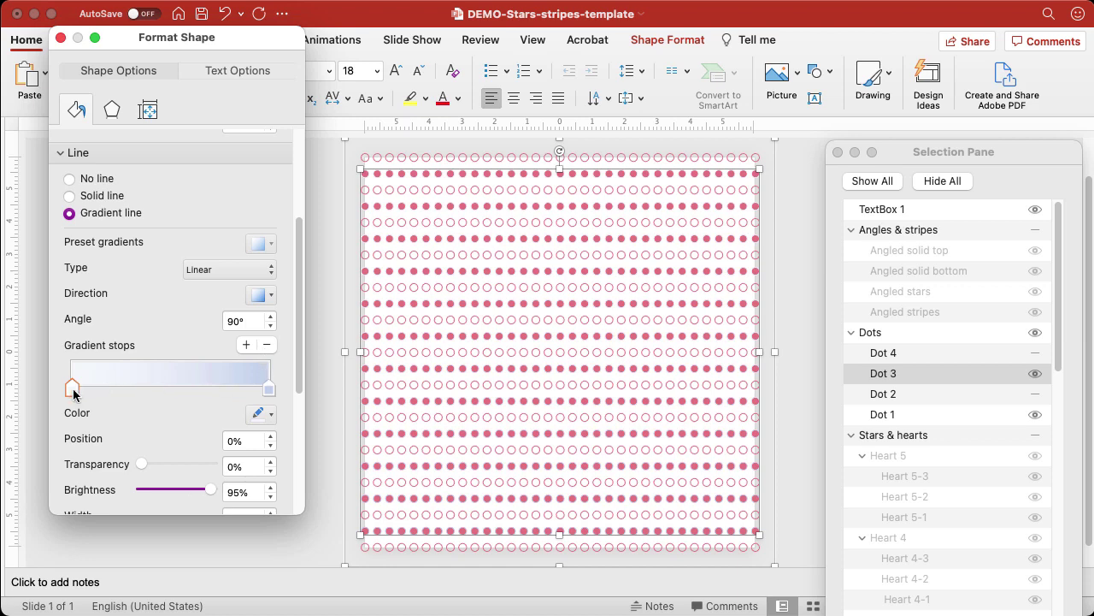
- Make the first gradient stop purple, undo that change, and select the Dot 1 layer
left_click(259, 415)
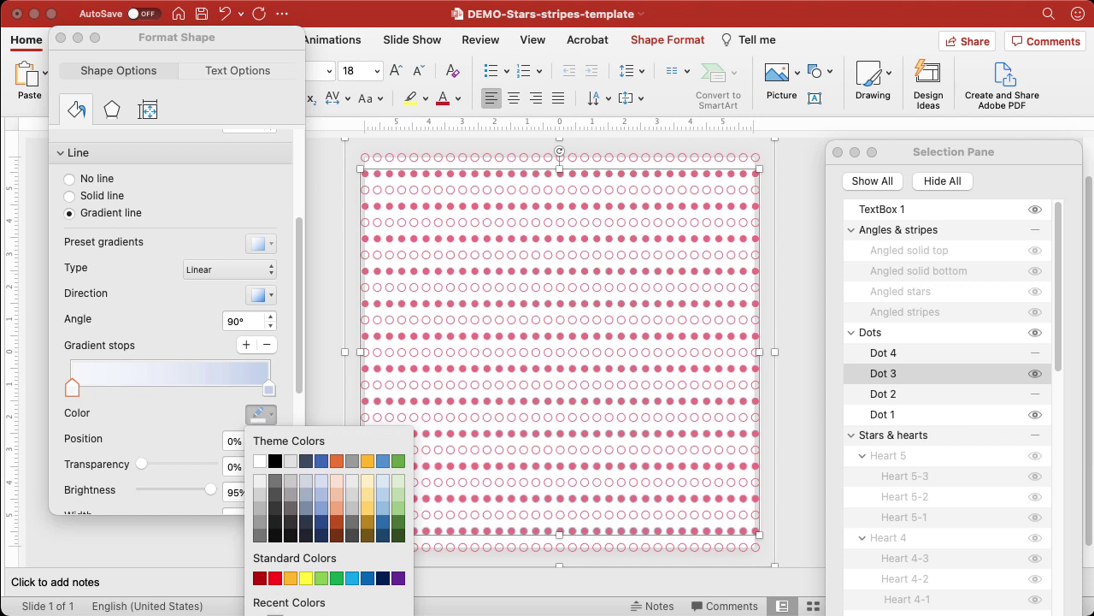
left_click(275, 612)
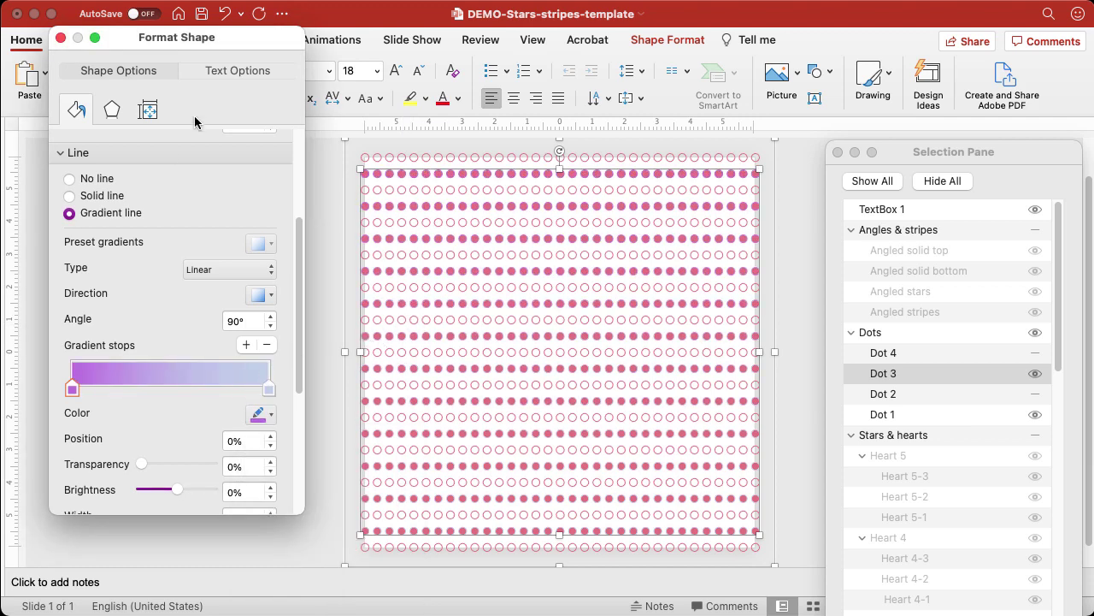
left_click(230, 17)
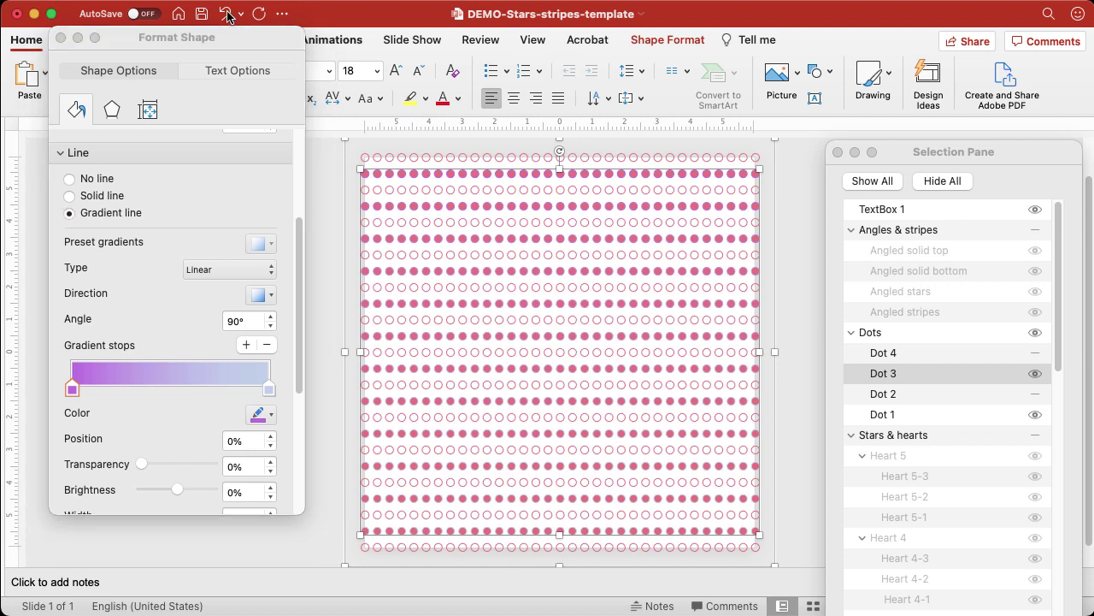
left_click(230, 17)
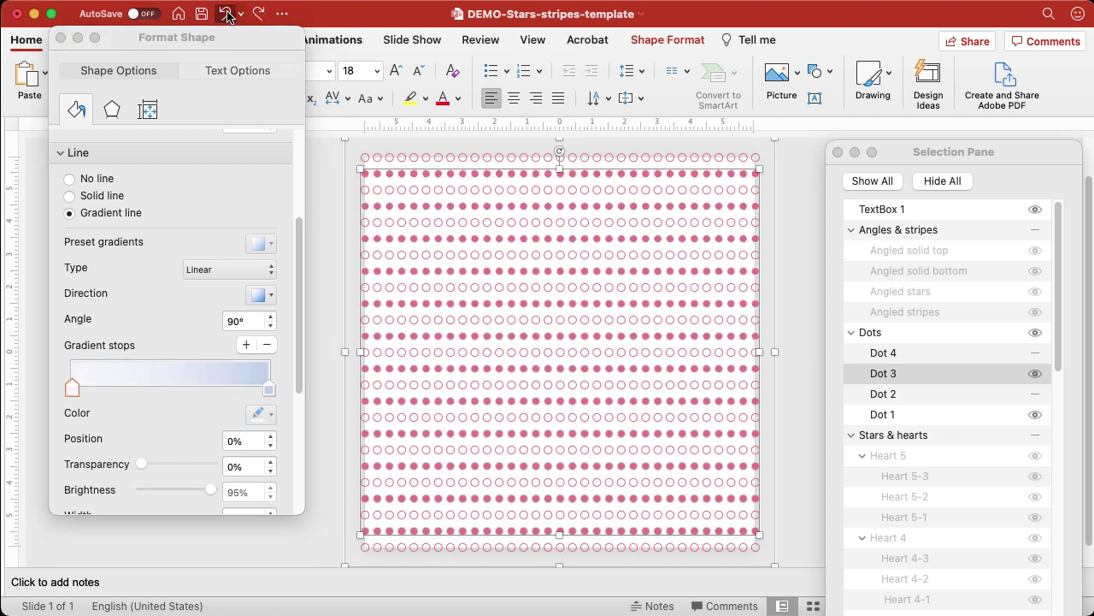
left_click(919, 416)
left_click(919, 416)
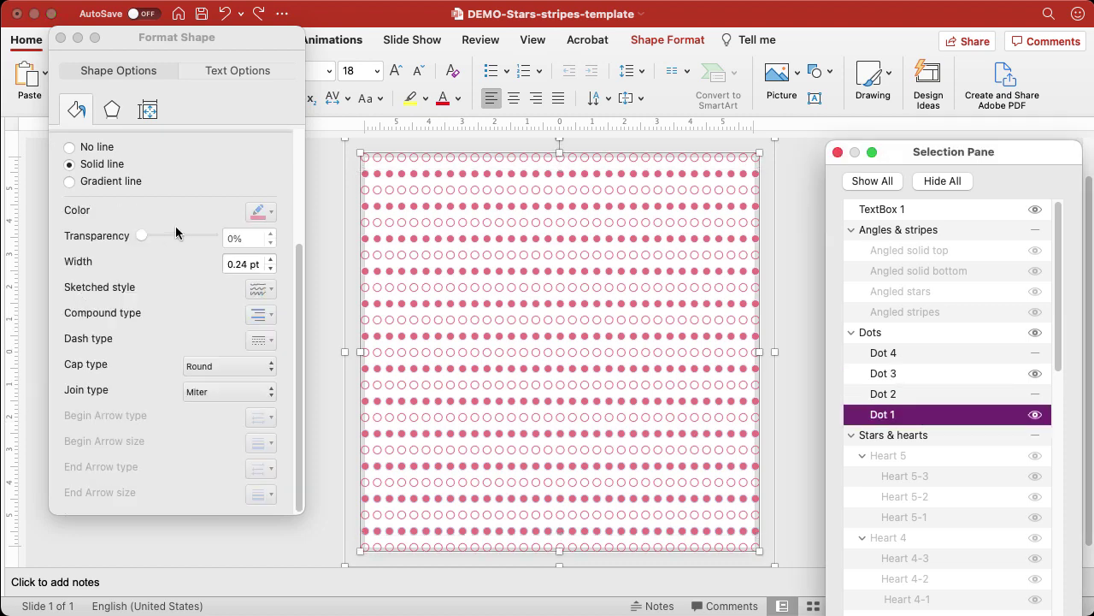
- Give Dot 1 a gradient outline, delete the 74% and 83% stops, and make the first stop purple
left_click(113, 182)
left_click(216, 354)
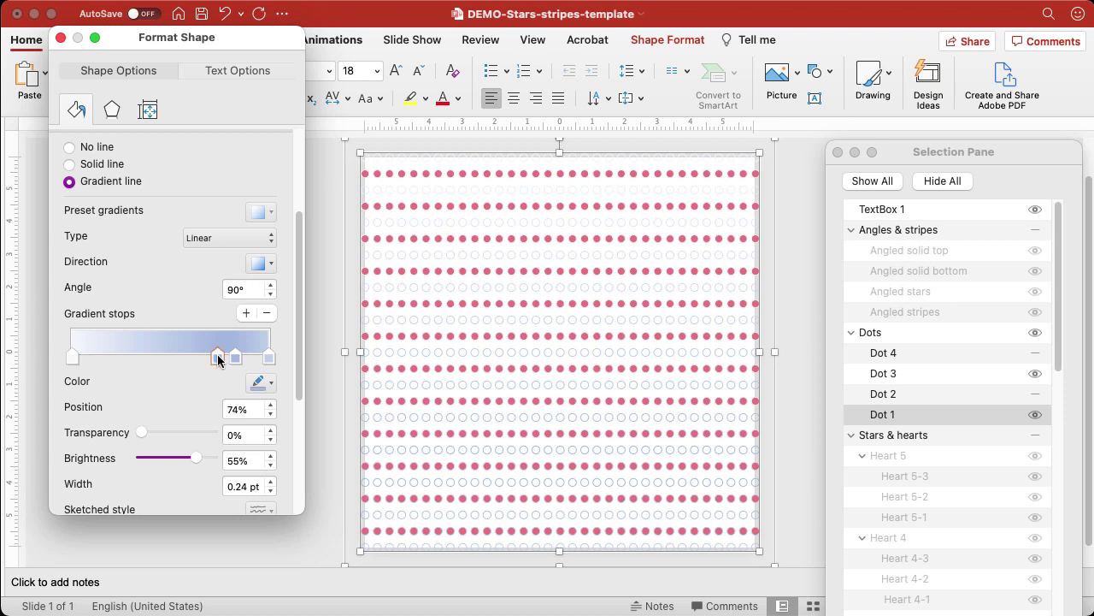
left_click(267, 313)
left_click(235, 356)
left_click(267, 312)
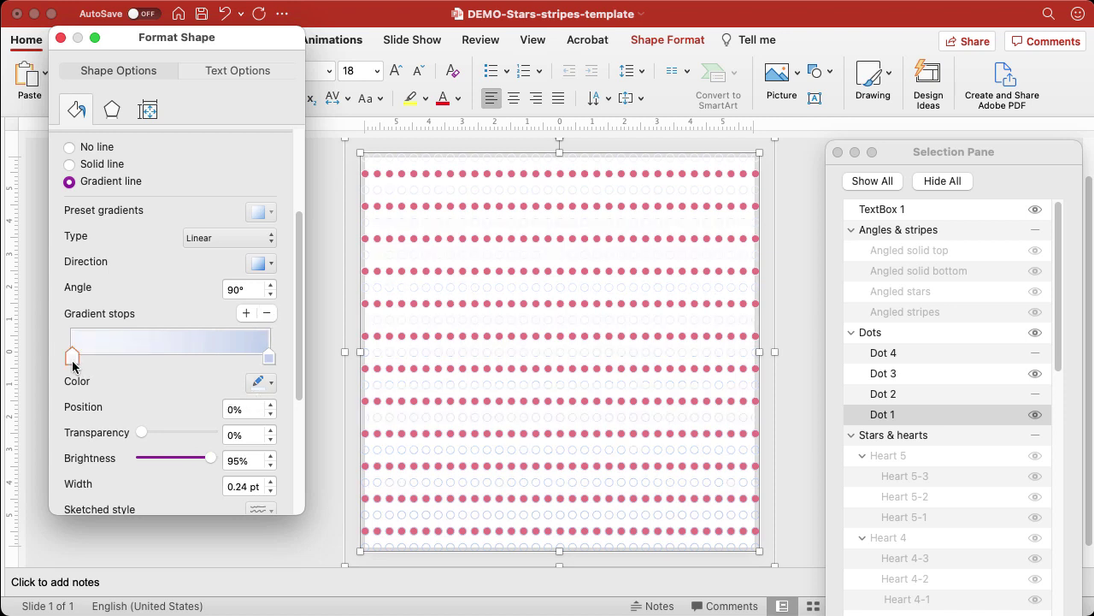
left_click(259, 383)
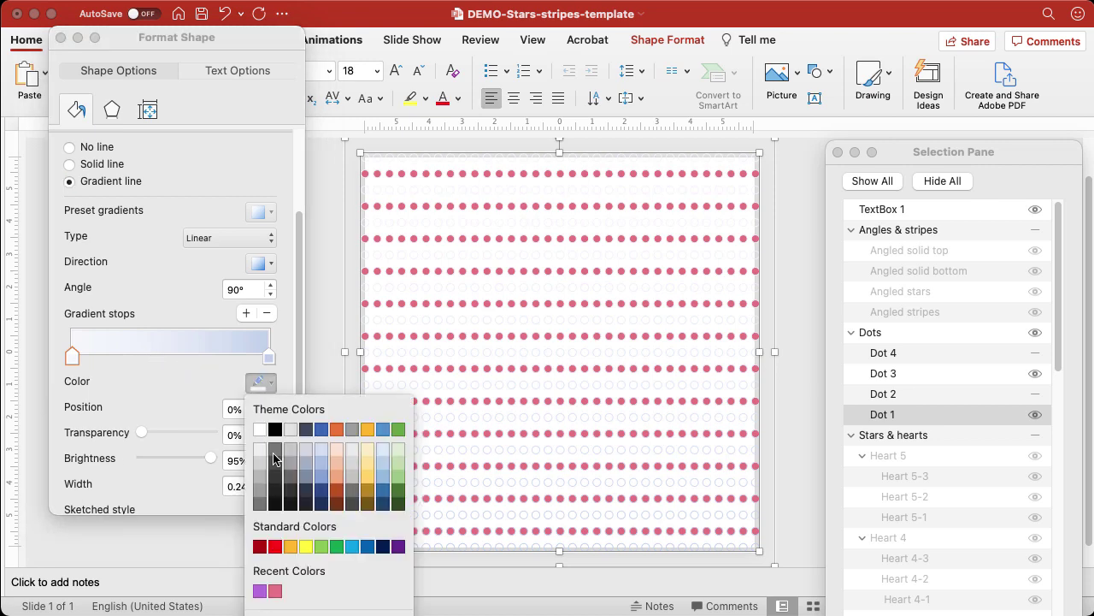
left_click(259, 590)
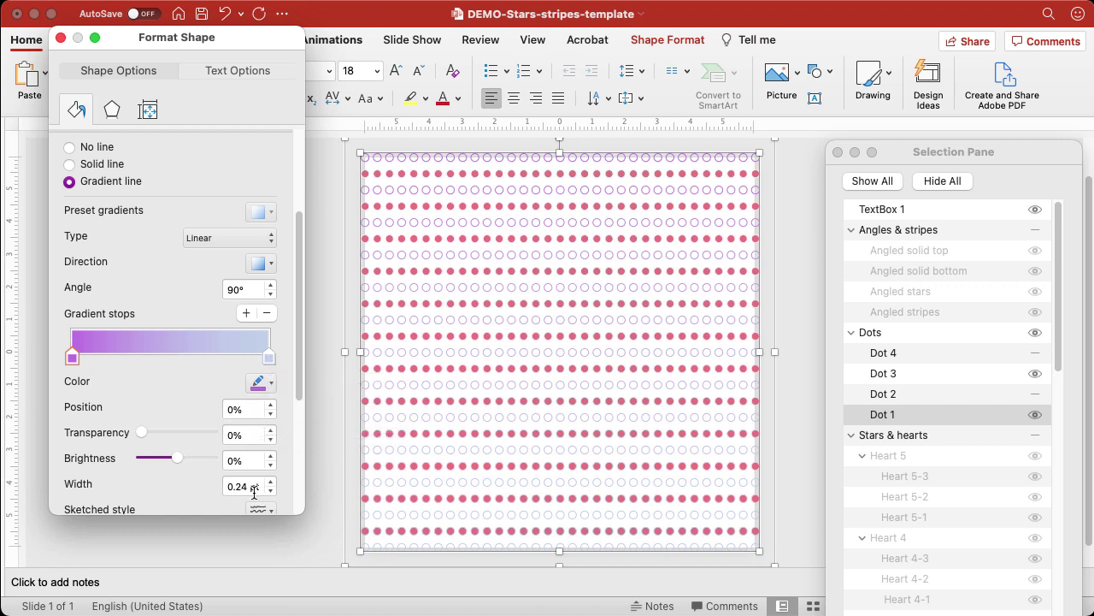
- Increase the Dot 1 outline width to 2 pt
double_click(241, 487)
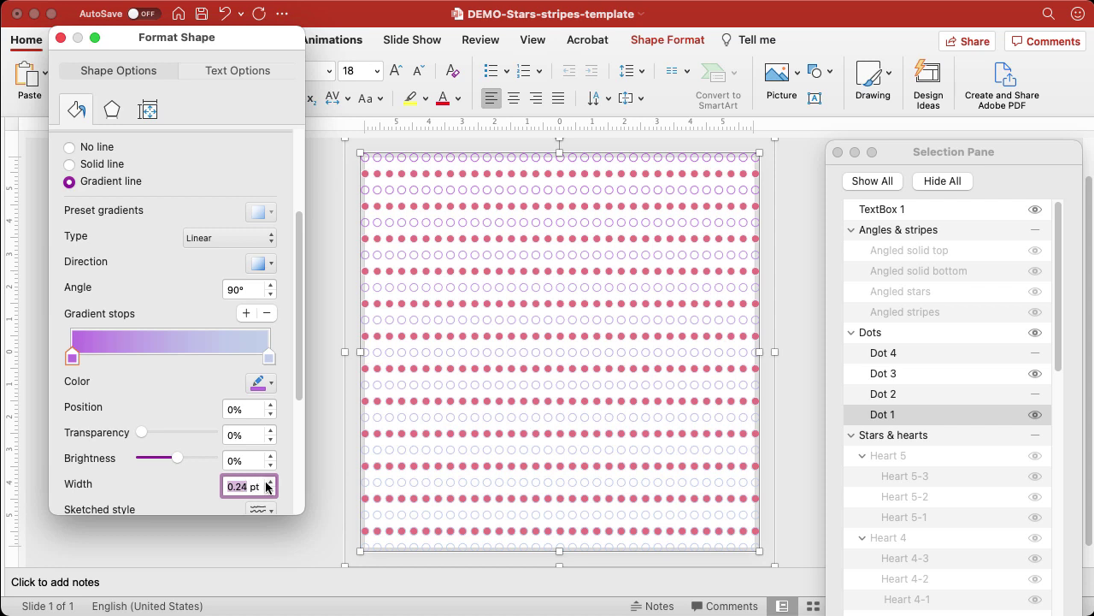
left_click(270, 482)
left_click(269, 482)
left_click(270, 481)
left_click(269, 481)
left_click(269, 481)
left_click(270, 482)
left_click(269, 481)
left_click(269, 481)
- Set the outline gradient angle to 45°, try Radial, and settle on Linear type
left_click(224, 292)
type("45")
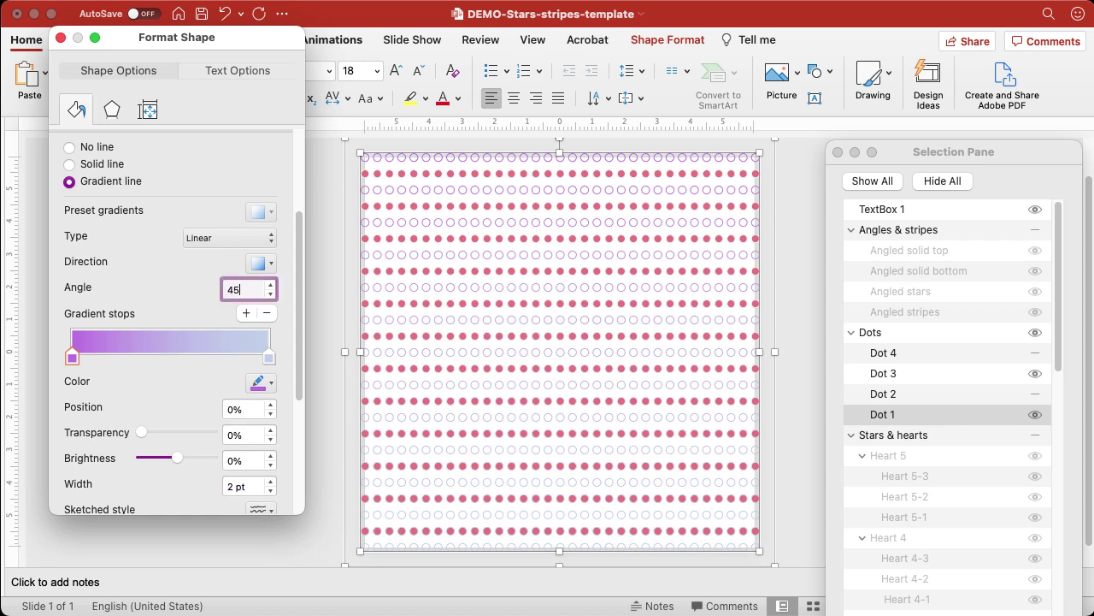
left_click(228, 239)
left_click(227, 261)
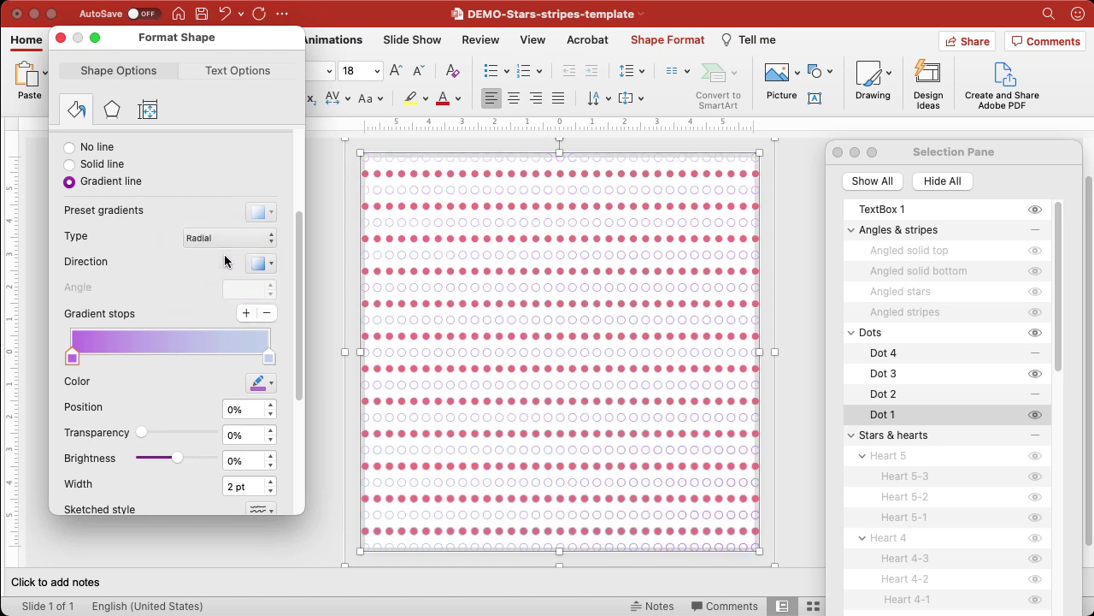
left_click(237, 240)
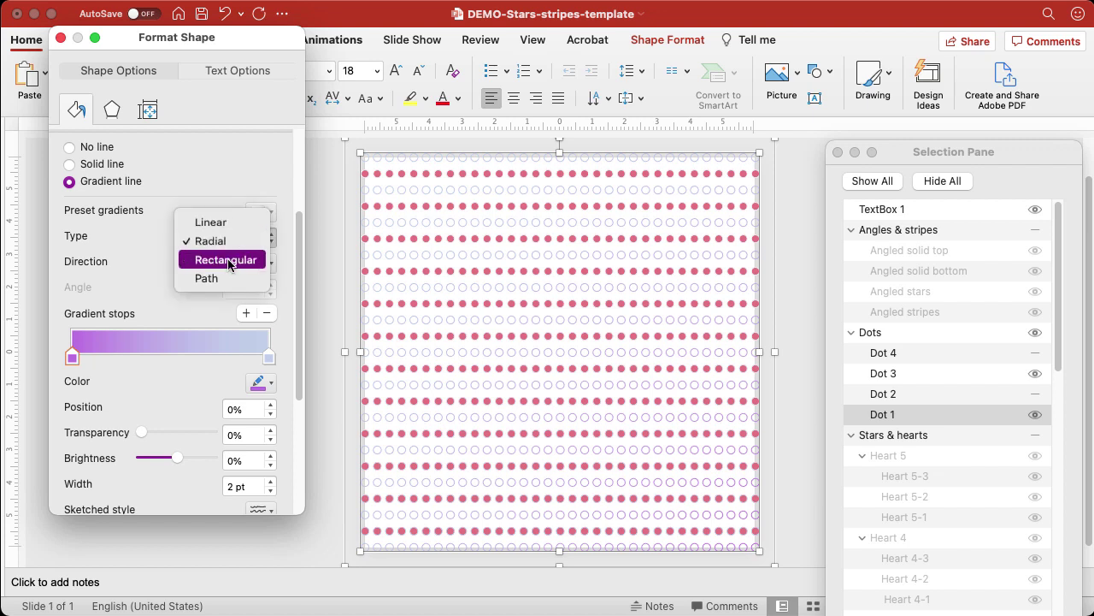
left_click(223, 222)
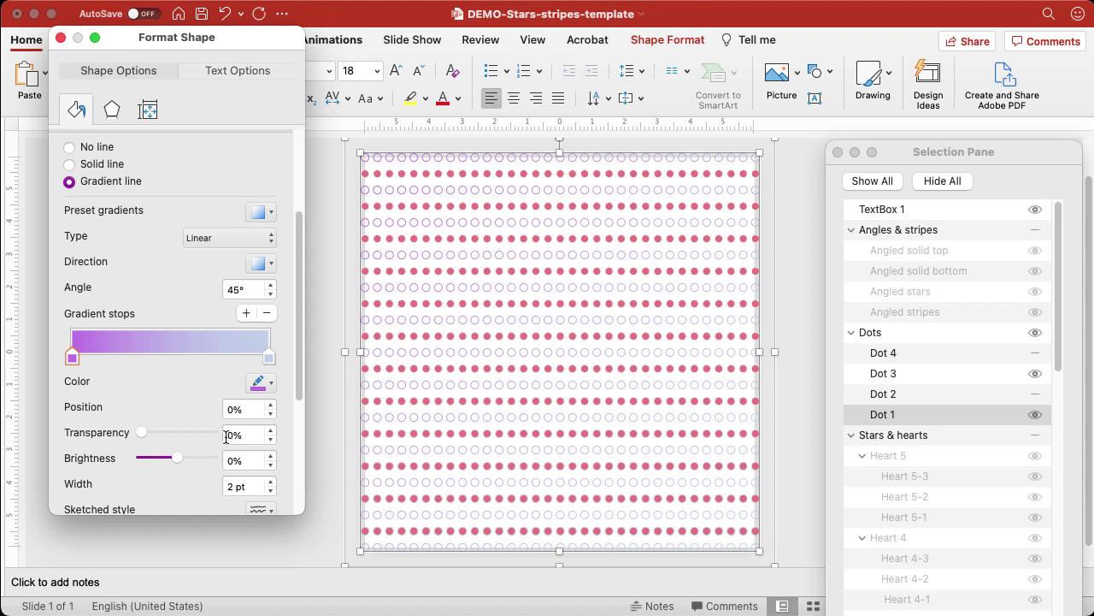
- Try pink, then bright red, on the end gradient stop at 100%
left_click(268, 357)
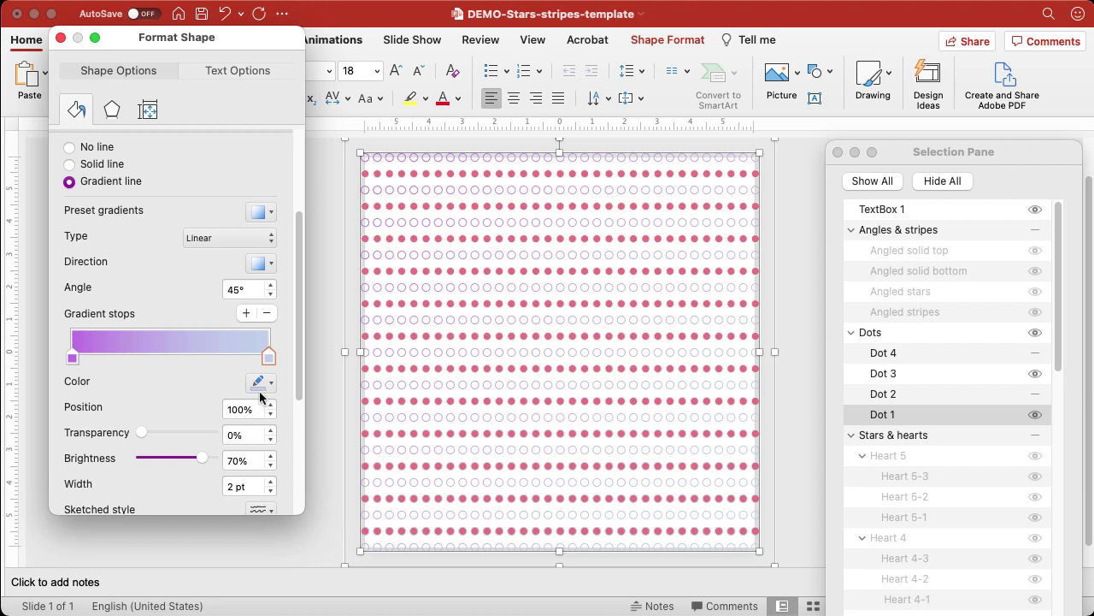
left_click(261, 385)
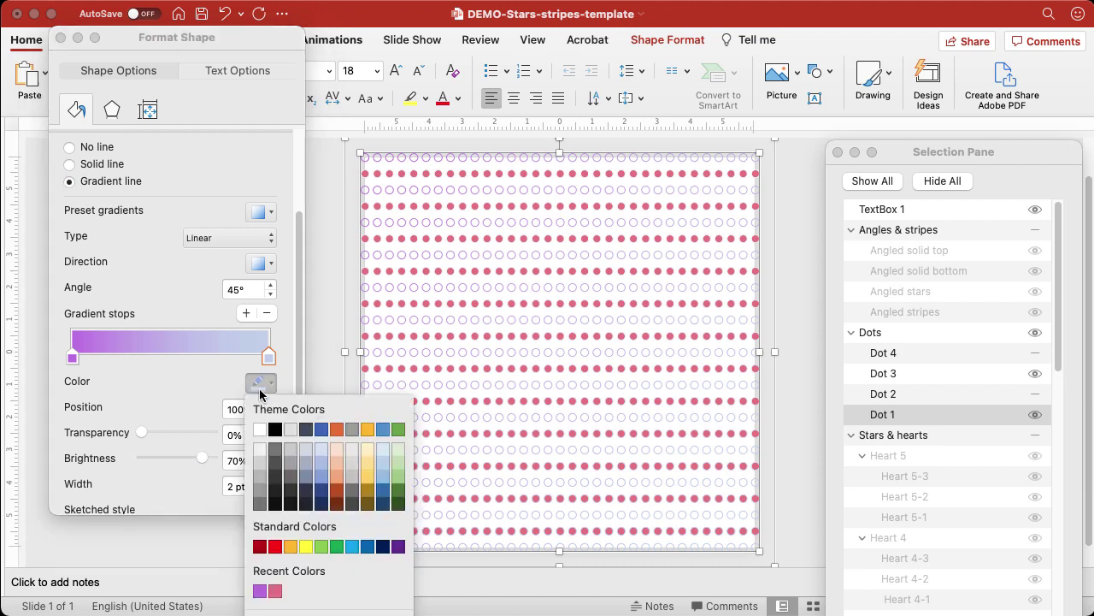
left_click(275, 591)
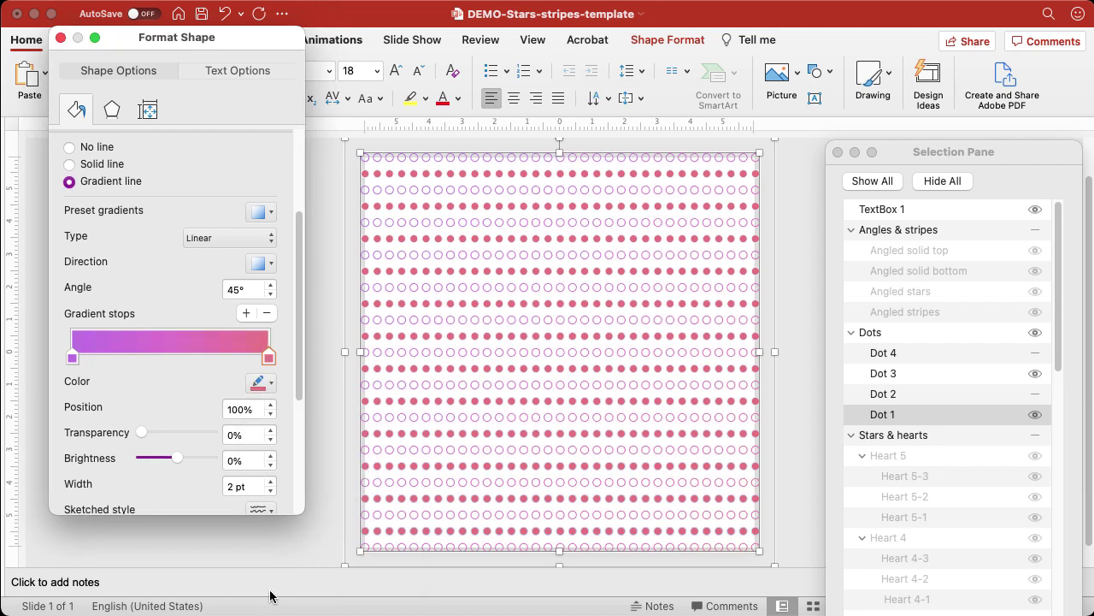
left_click(261, 383)
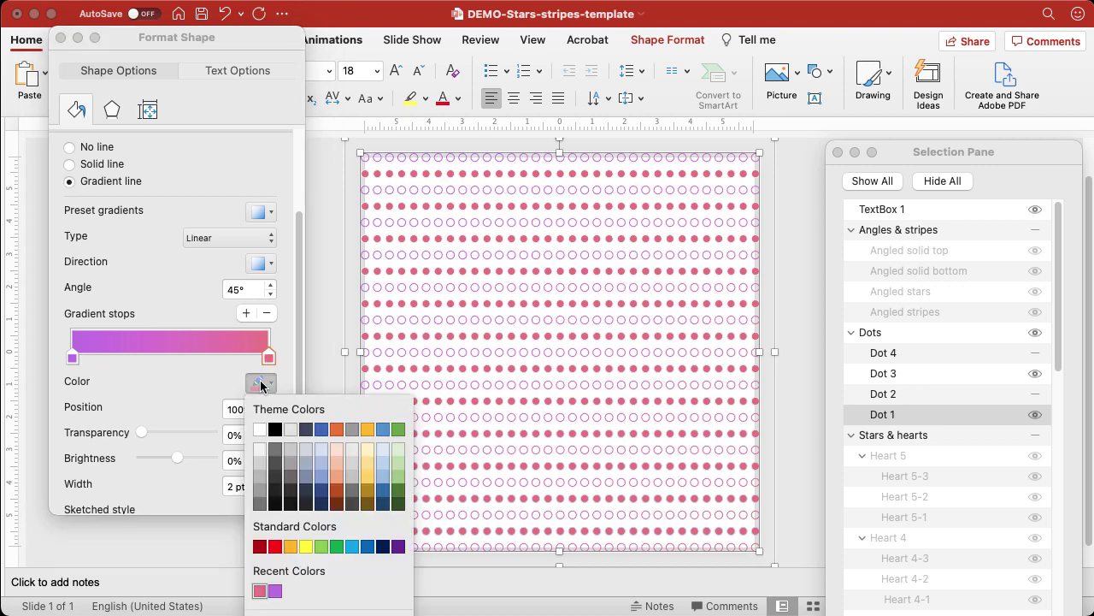
left_click(275, 546)
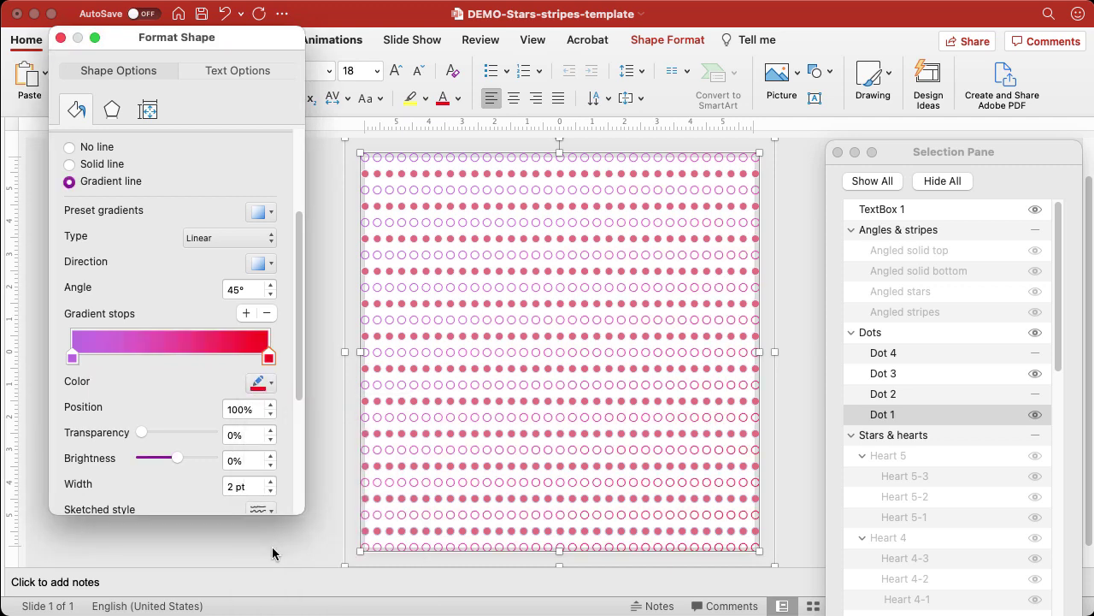
- Recolour the end gradient stop periwinkle blue using the custom colour wheel
left_click(261, 385)
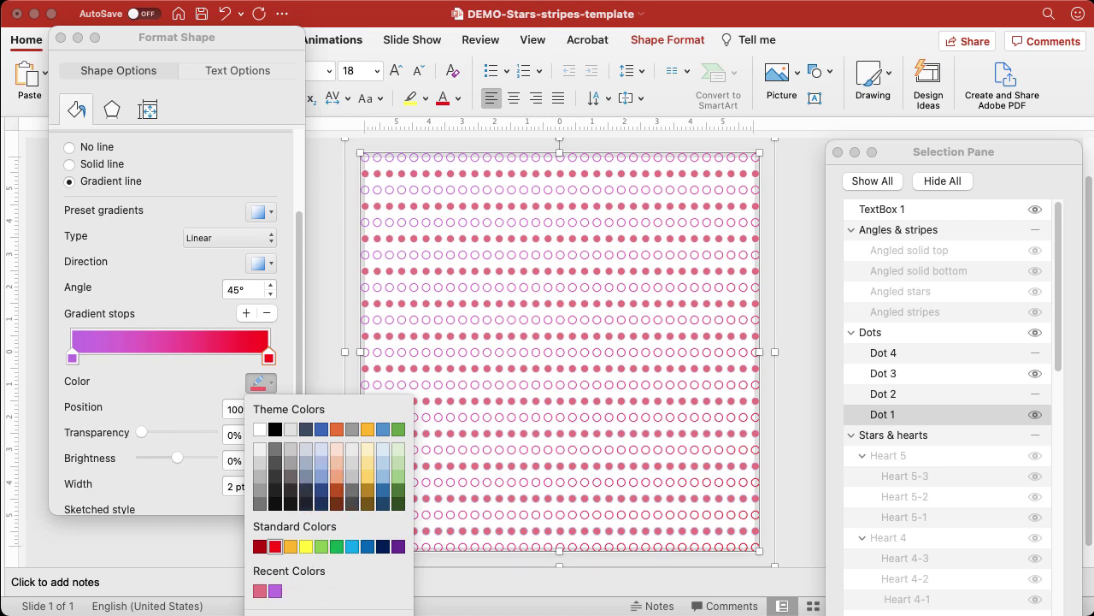
left_click(322, 612)
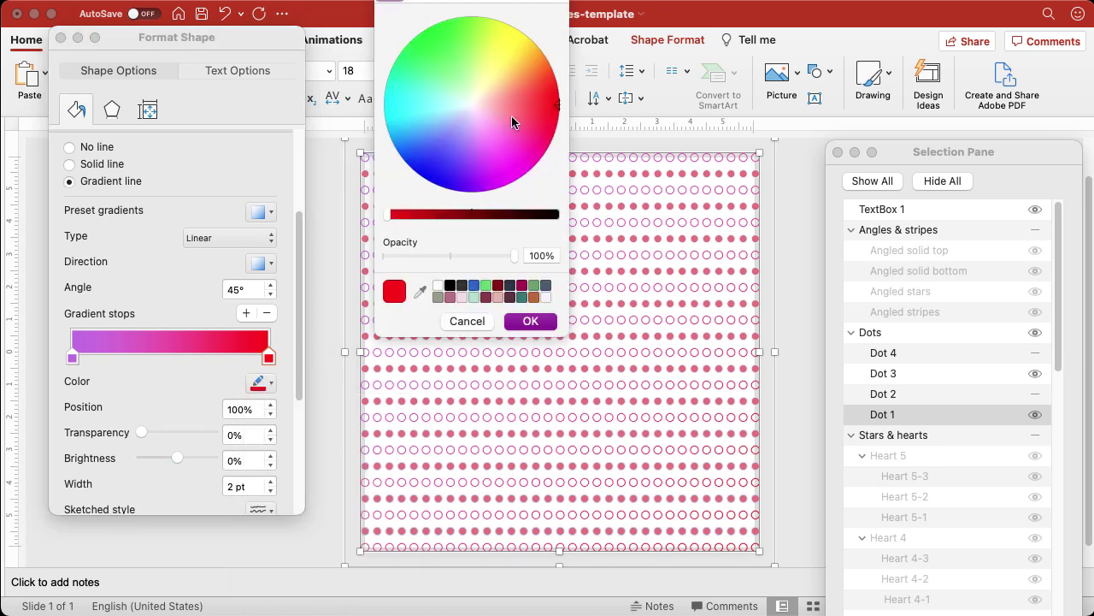
left_click(456, 118)
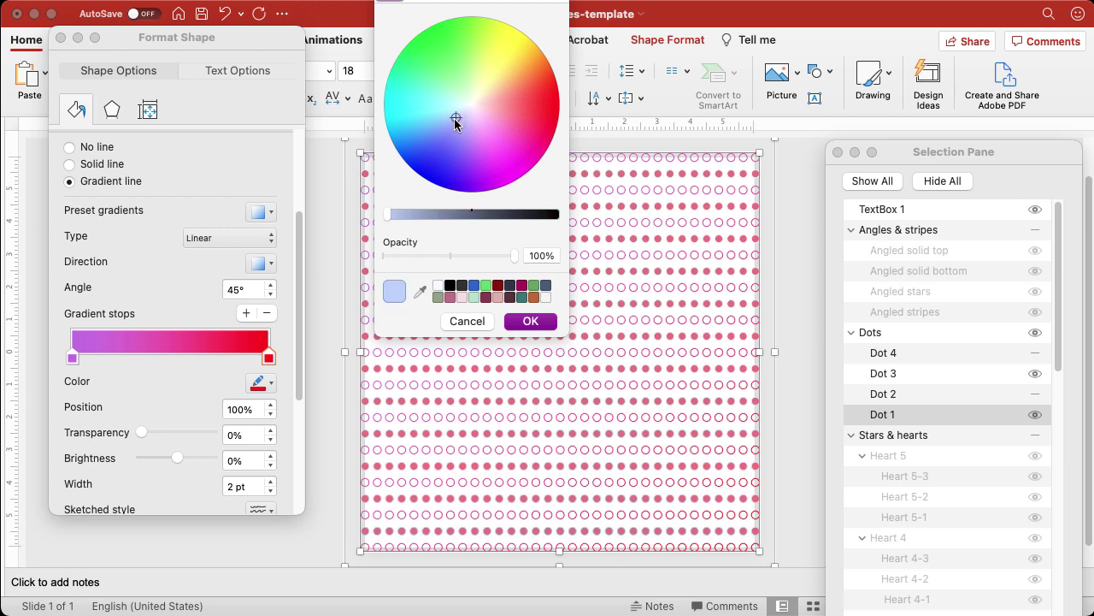
mouse_move(454, 118)
left_mouse_down()
mouse_move(434, 137)
mouse_move(424, 125)
mouse_move(428, 137)
mouse_move(449, 137)
left_mouse_up()
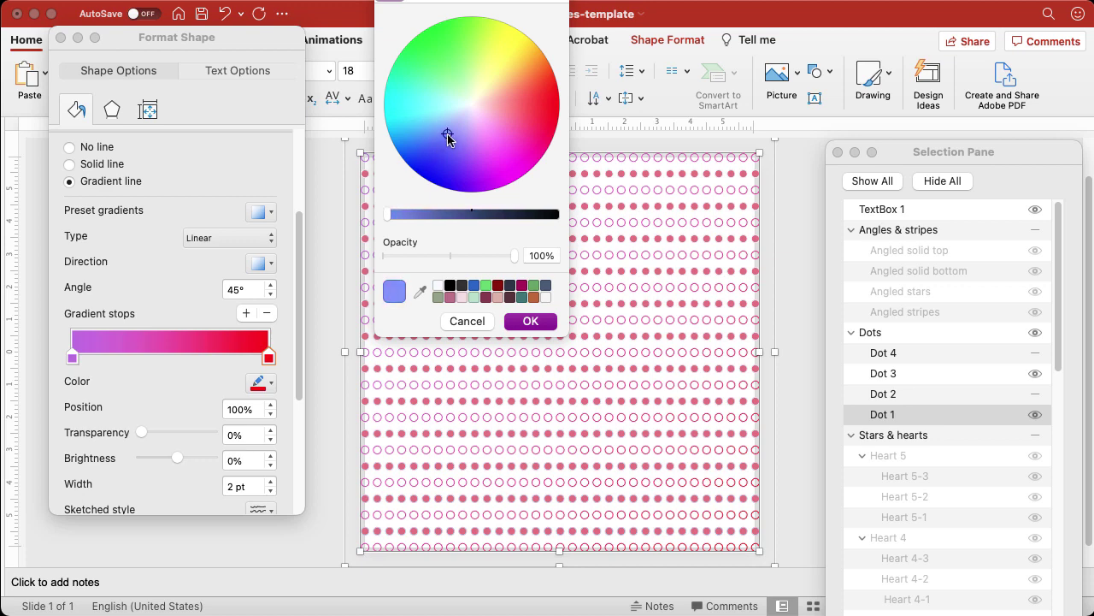
left_click(539, 323)
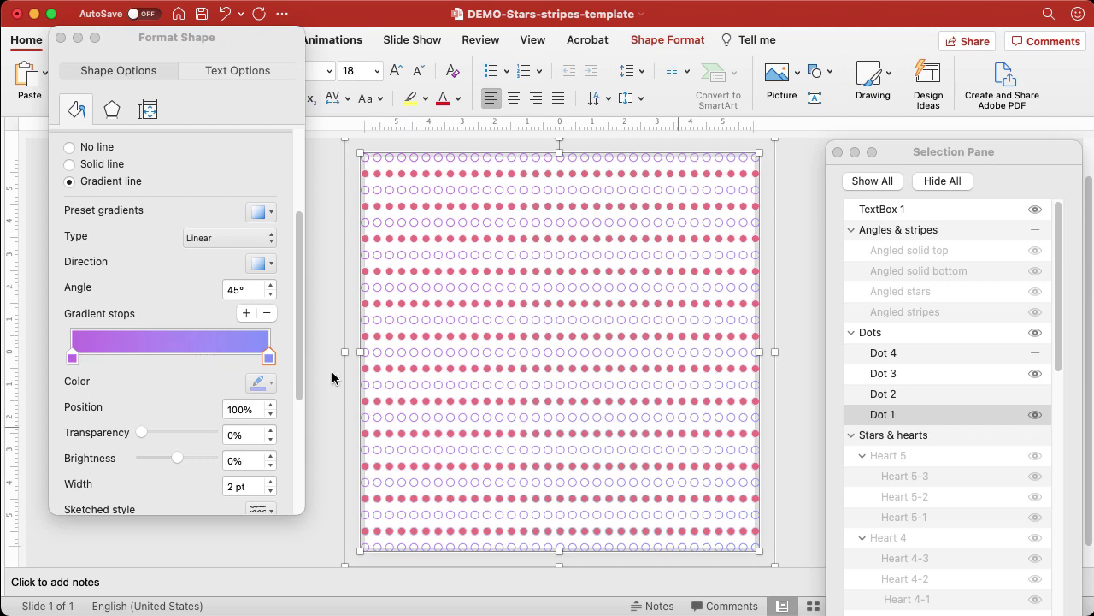
- Move the hollow circles' end gradient stop to 88%
left_click(228, 412)
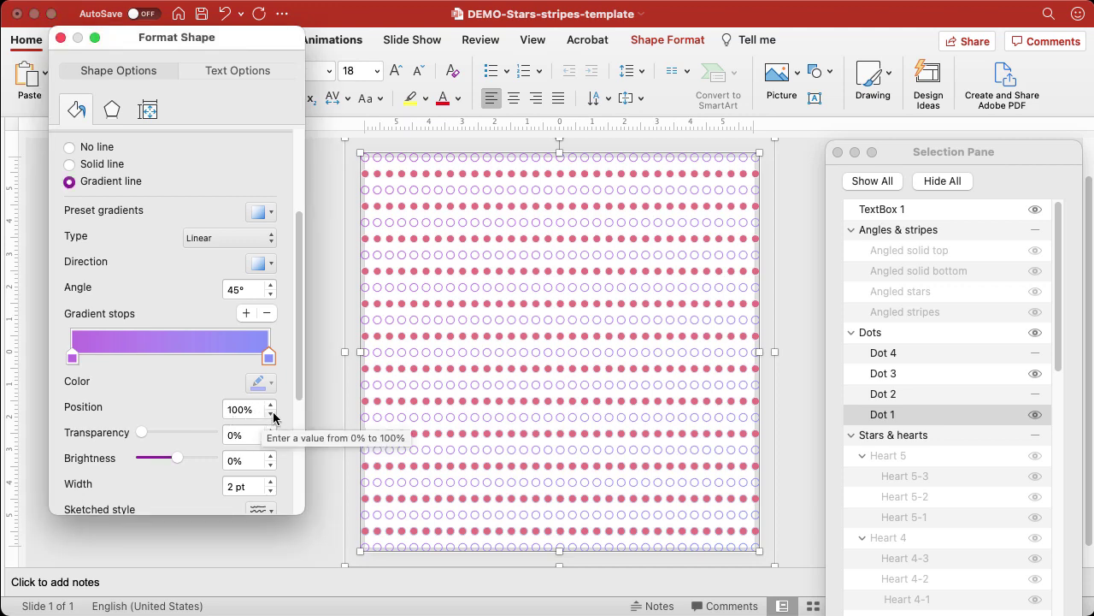
left_click(271, 415)
left_click(272, 415)
left_click(271, 415)
left_click(271, 415)
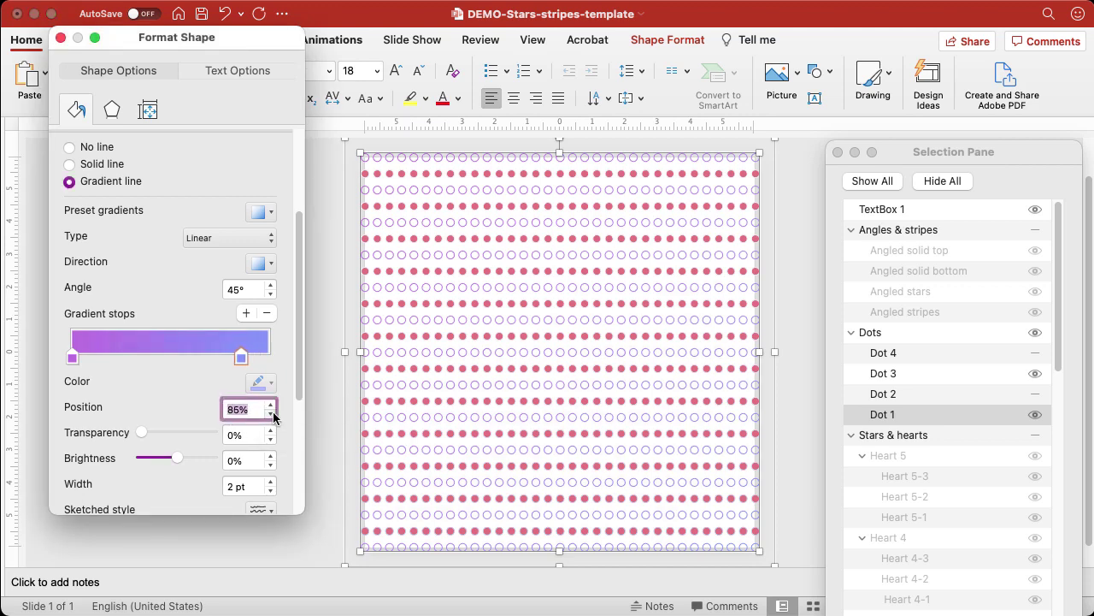
left_click(271, 415)
left_click(271, 415)
left_click(271, 405)
- Thicken the circle outlines to 3.5 pt, zooming in to check them
left_click(270, 481)
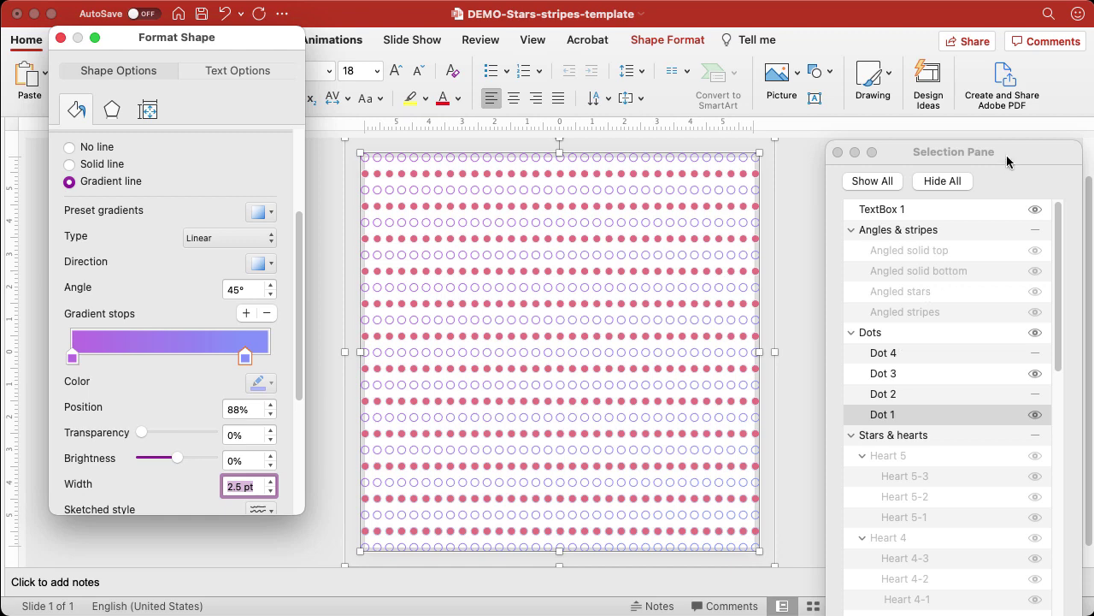
left_click_drag(1006, 157, 984, 79)
left_click(944, 607)
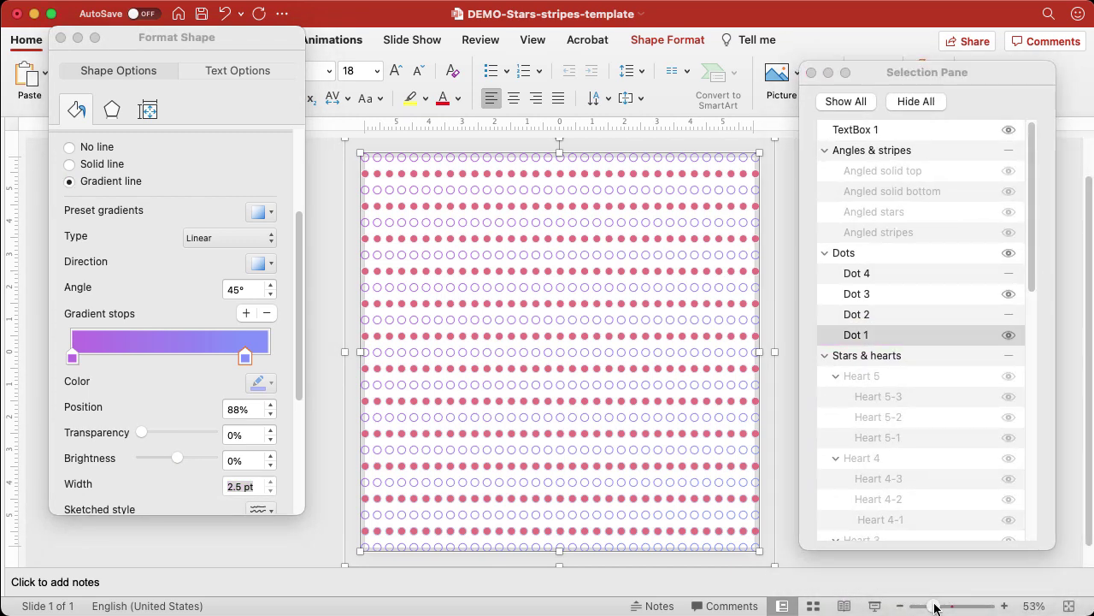
left_click_drag(943, 607, 948, 606)
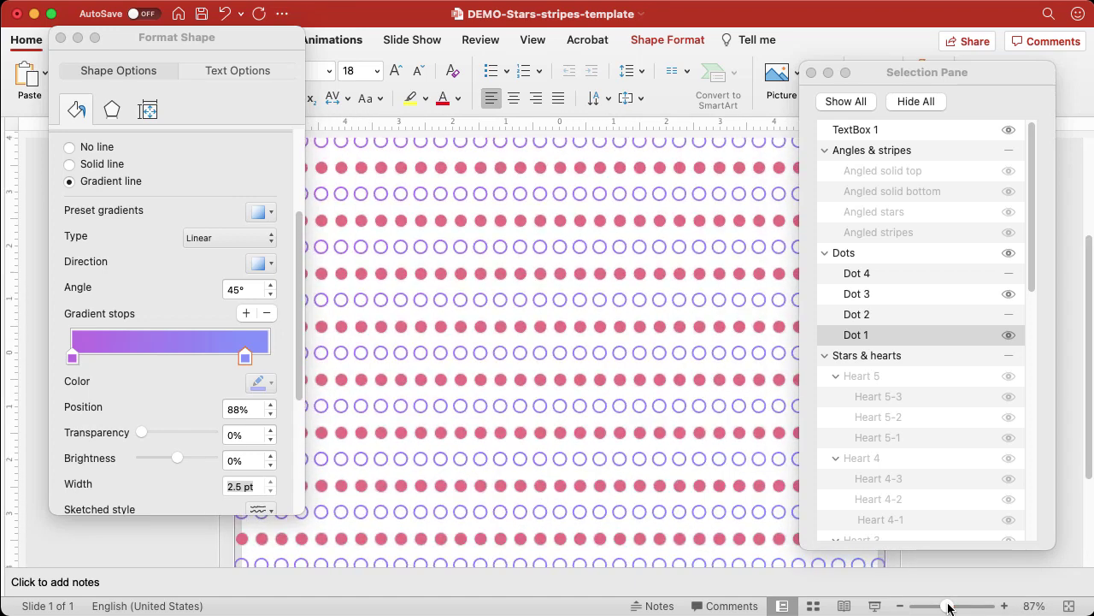
left_click(271, 482)
left_click(271, 481)
left_click(271, 482)
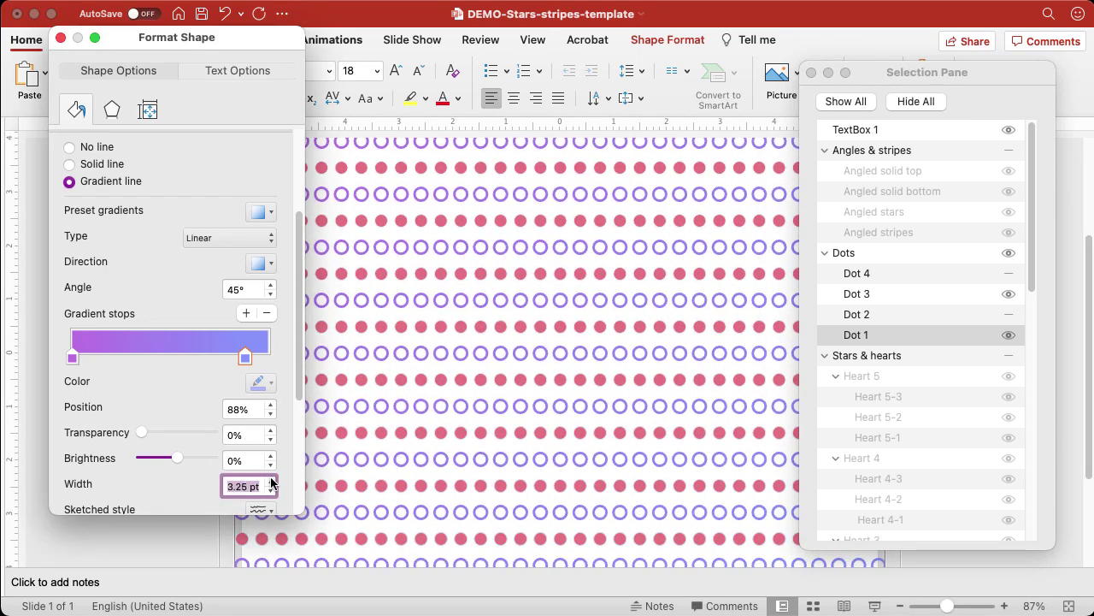
left_click(271, 481)
left_click_drag(952, 610, 936, 610)
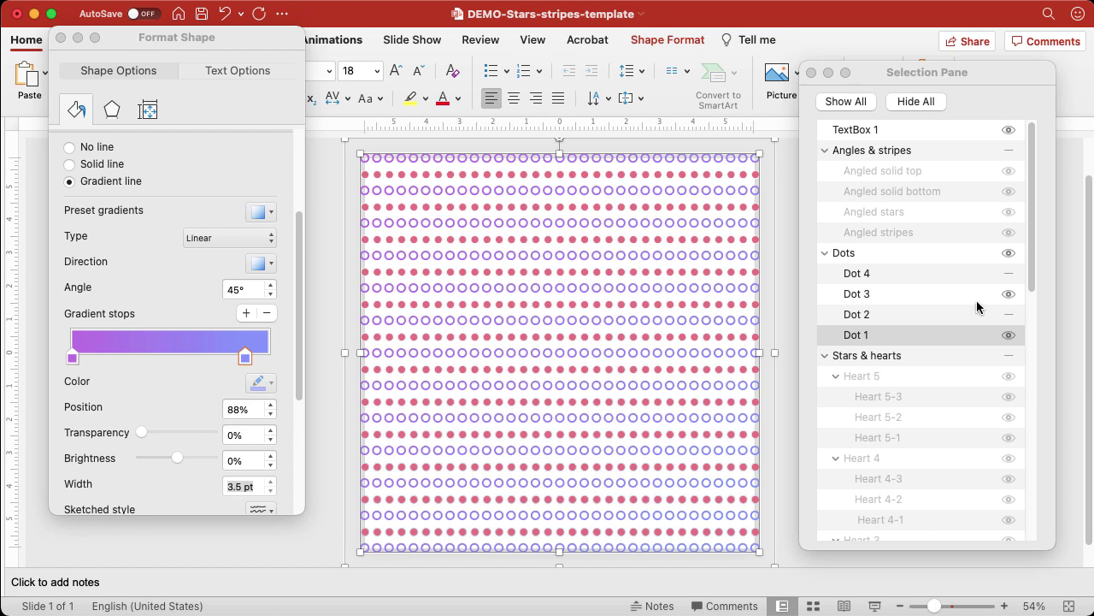
- Hide Dots, show Angles & stripes with Angled solid top hidden, and select Angled stripes
left_click(1006, 253)
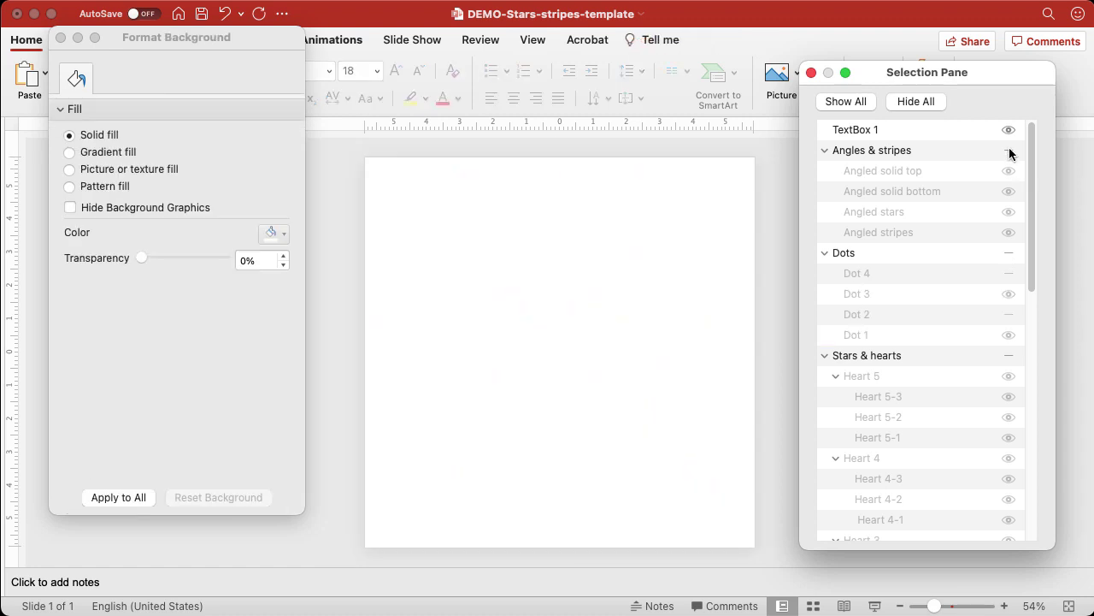
scroll(1011, 154, "down", 1)
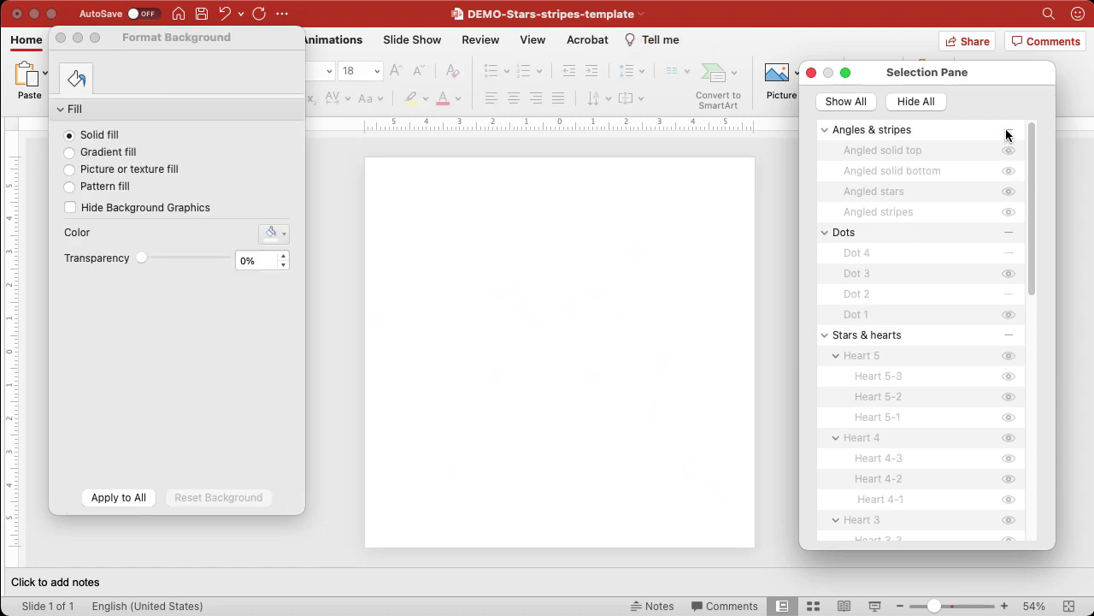
left_click(1008, 131)
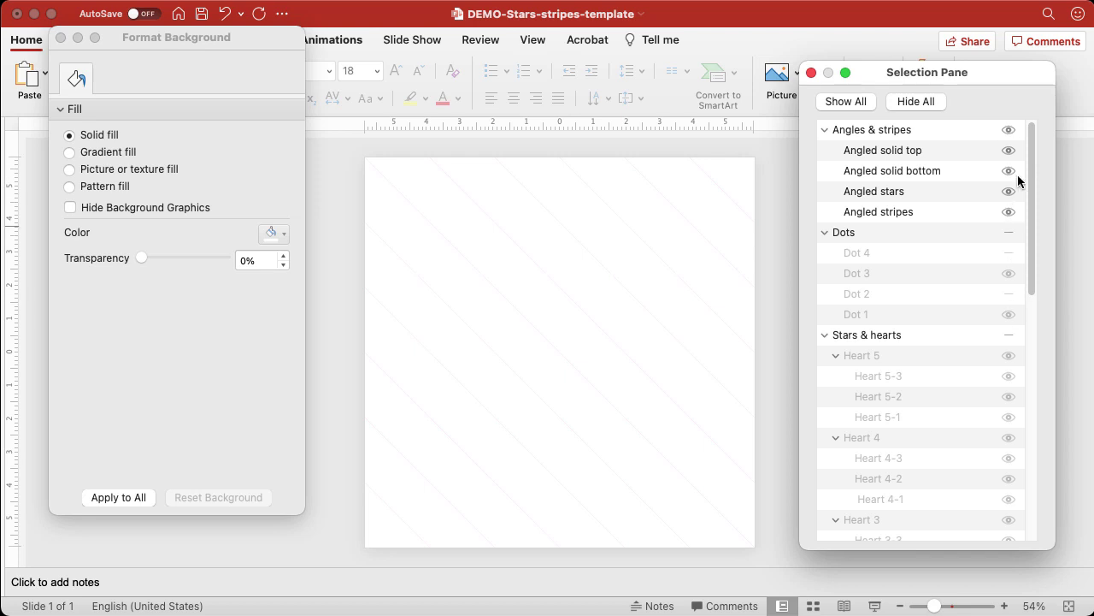
left_click(1008, 152)
left_click(1008, 174)
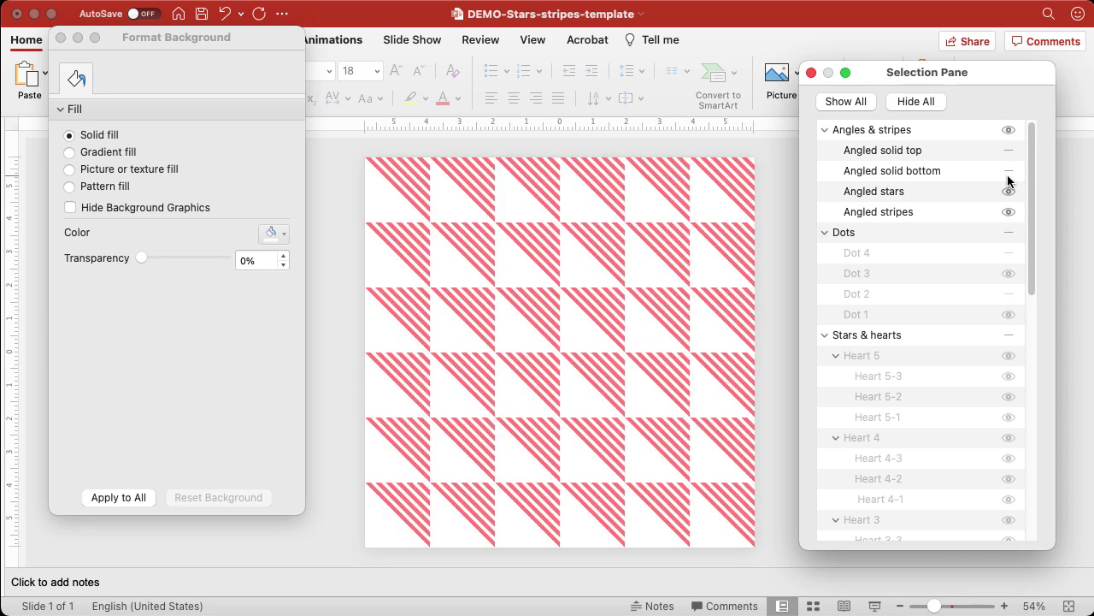
left_click(1008, 176)
left_click(907, 212)
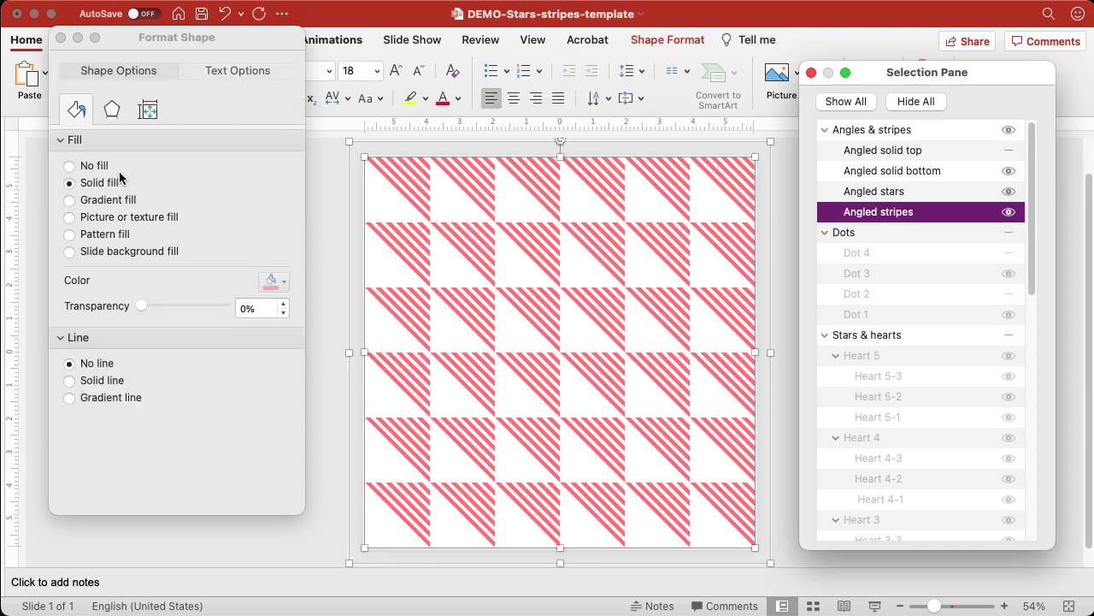
- Fill the Angled stripes with the pastel rainbow image, then hide the Angles & stripes group
left_click(99, 199)
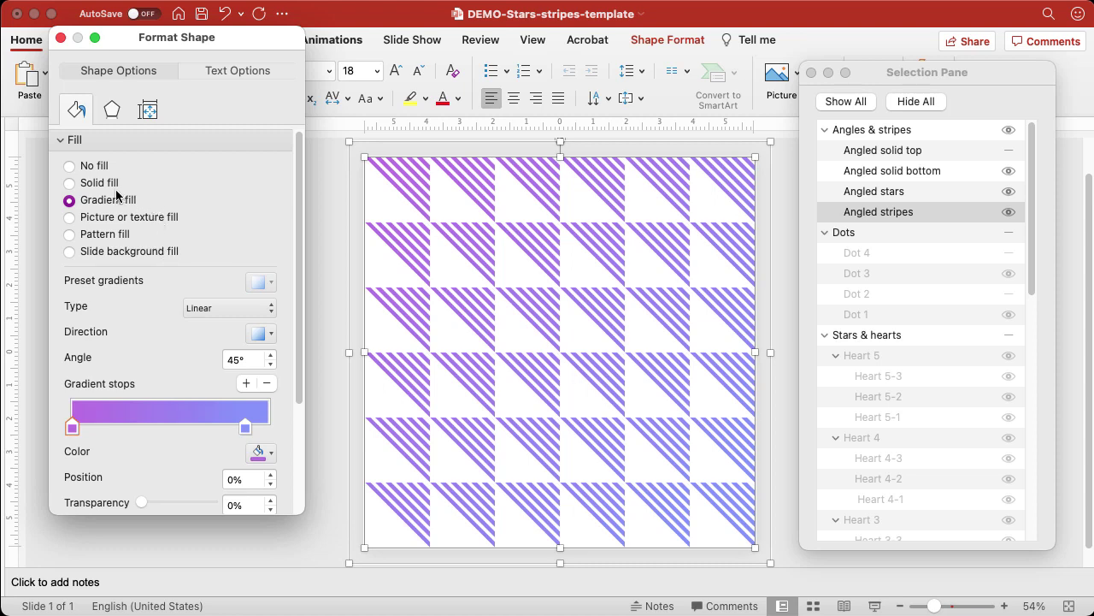
left_click(107, 219)
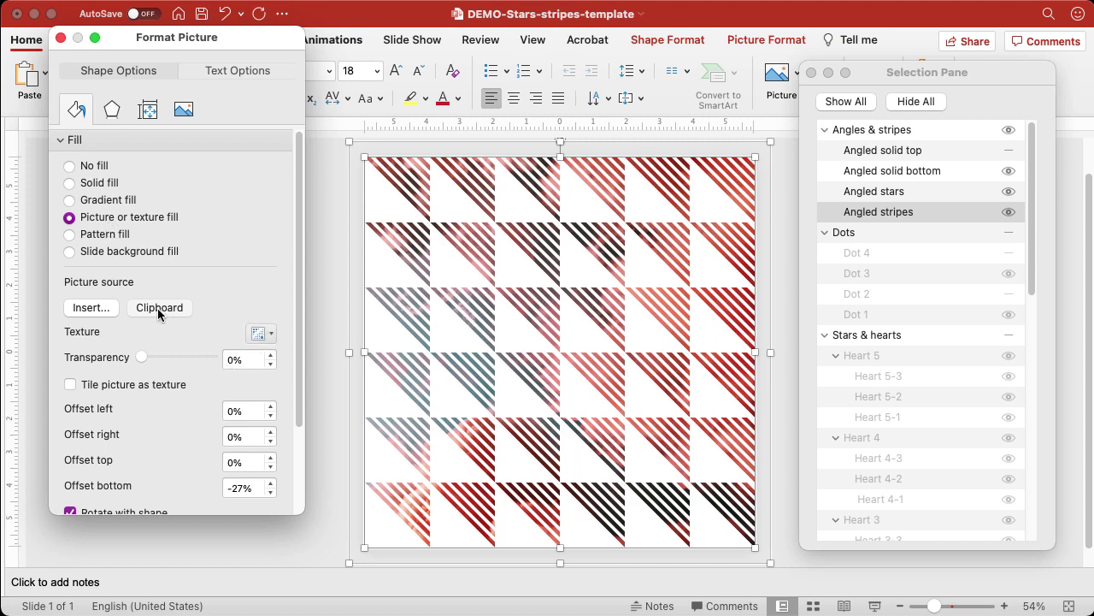
left_click(89, 307)
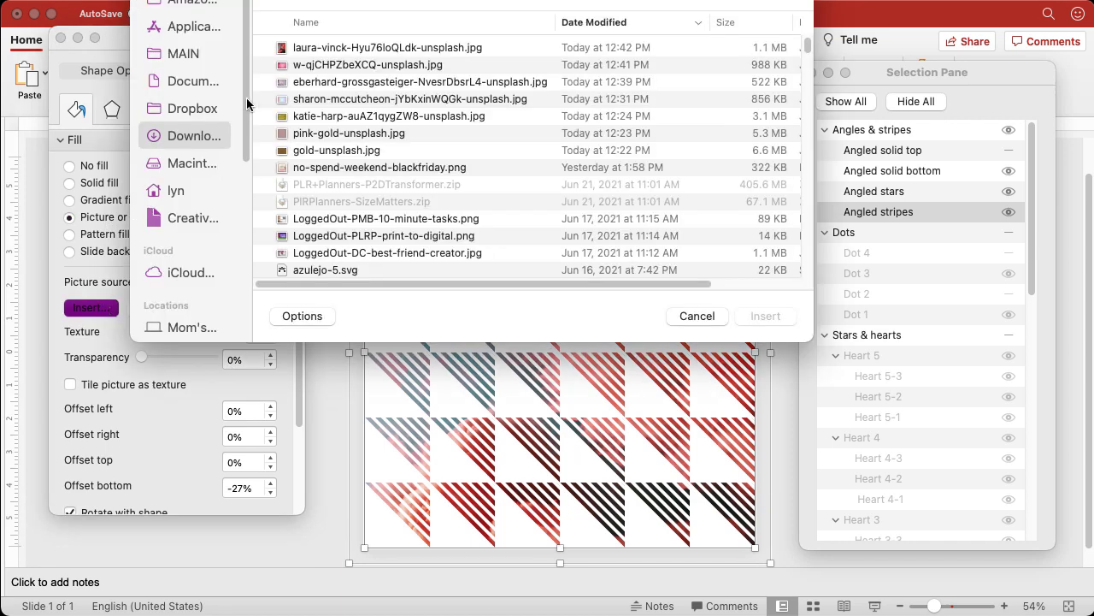
left_click(293, 99)
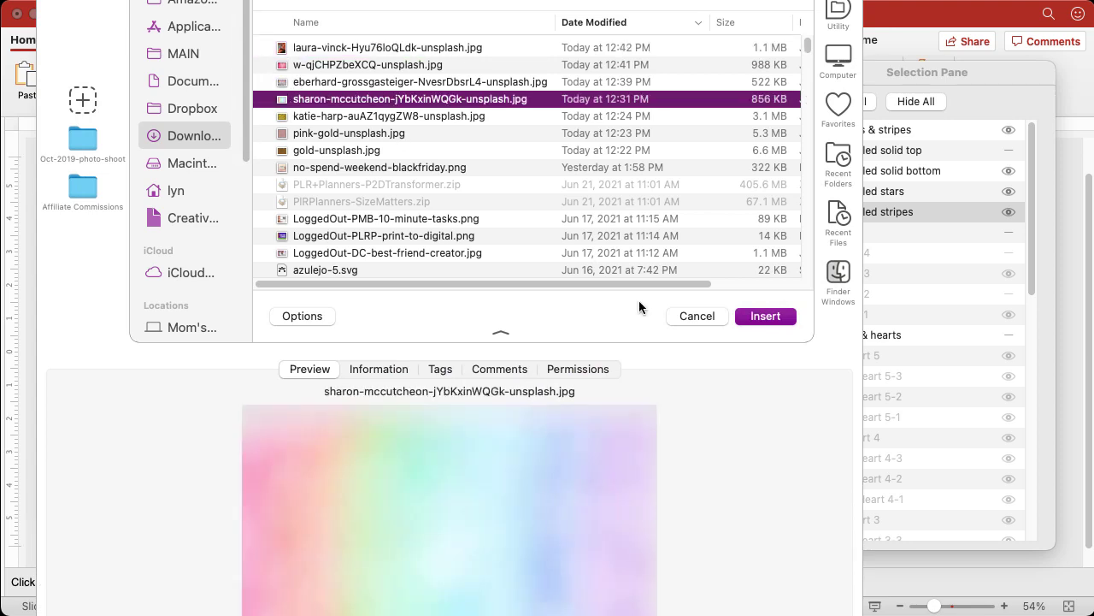
left_click(764, 316)
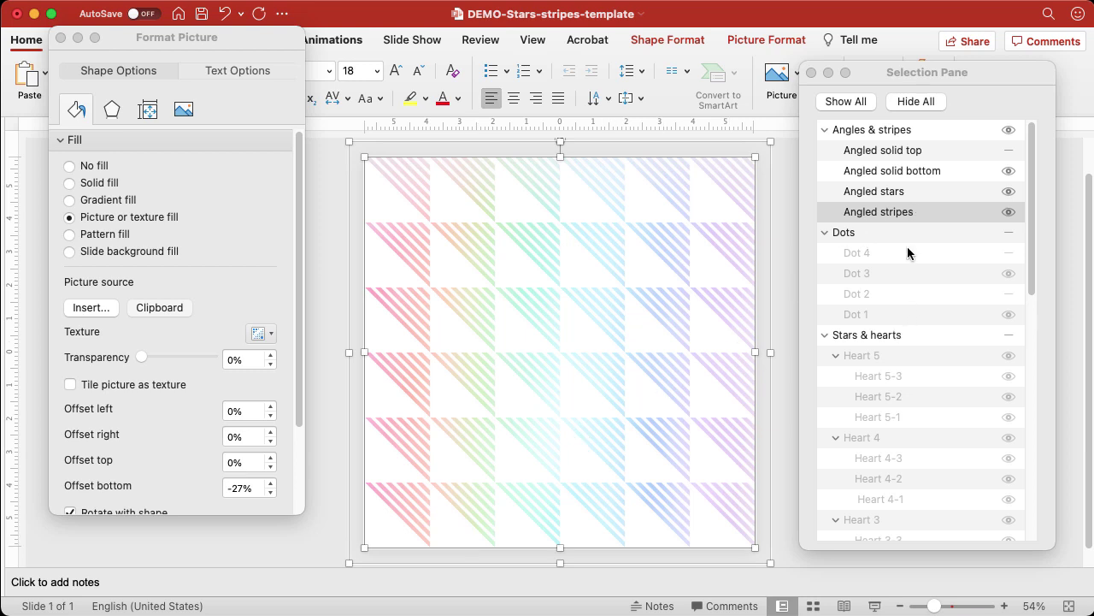
left_click(1008, 129)
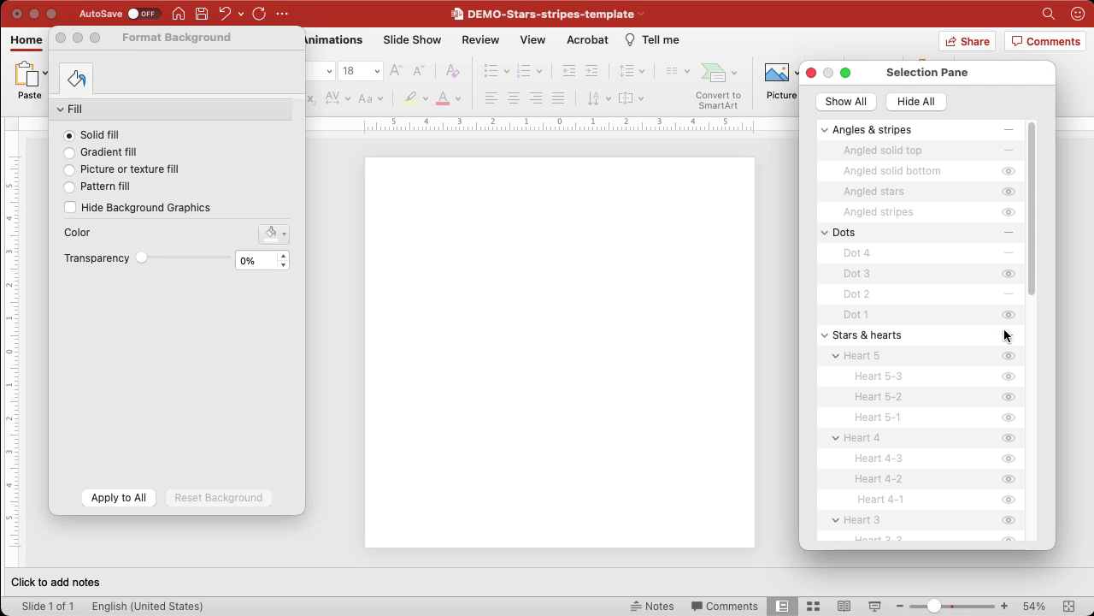
- Show the Stars layer, keep the slide background plain white, and select Stars
scroll(1005, 335, "down", 10)
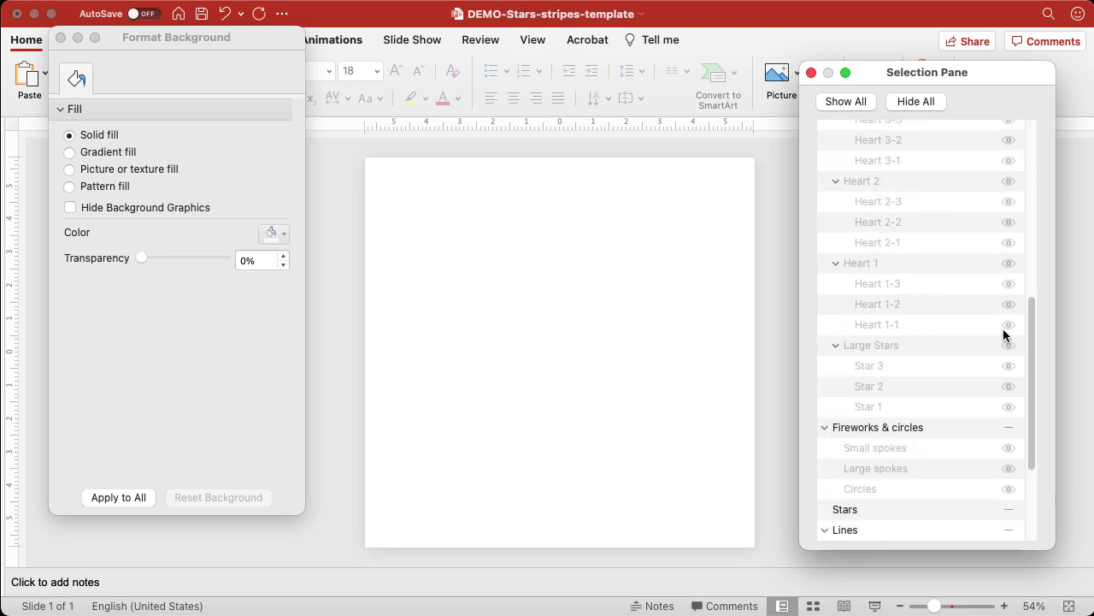
left_click(1008, 508)
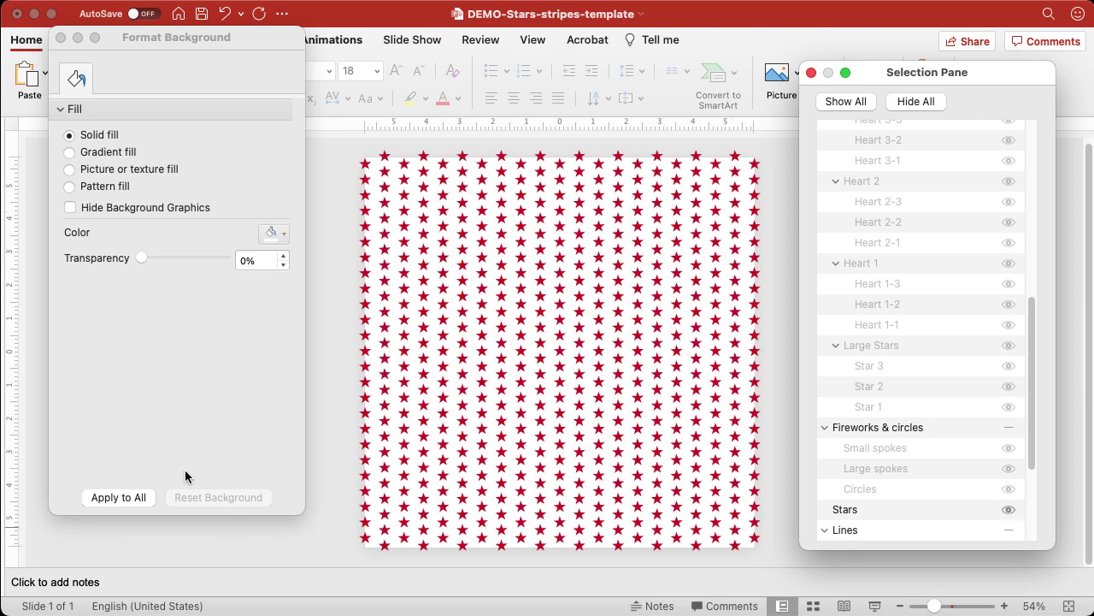
left_click(119, 170)
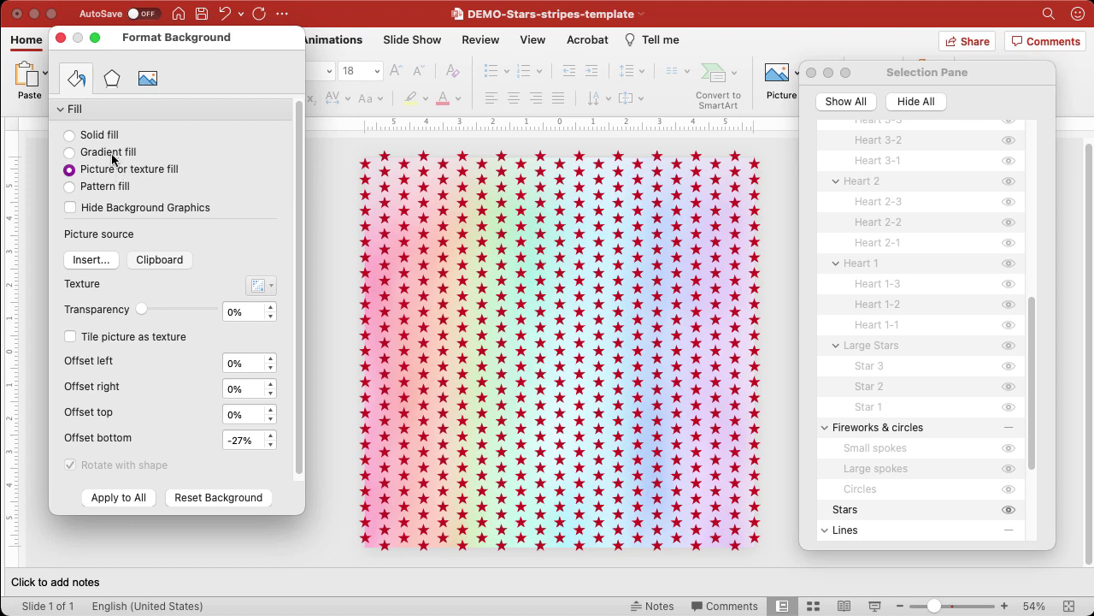
left_click(101, 135)
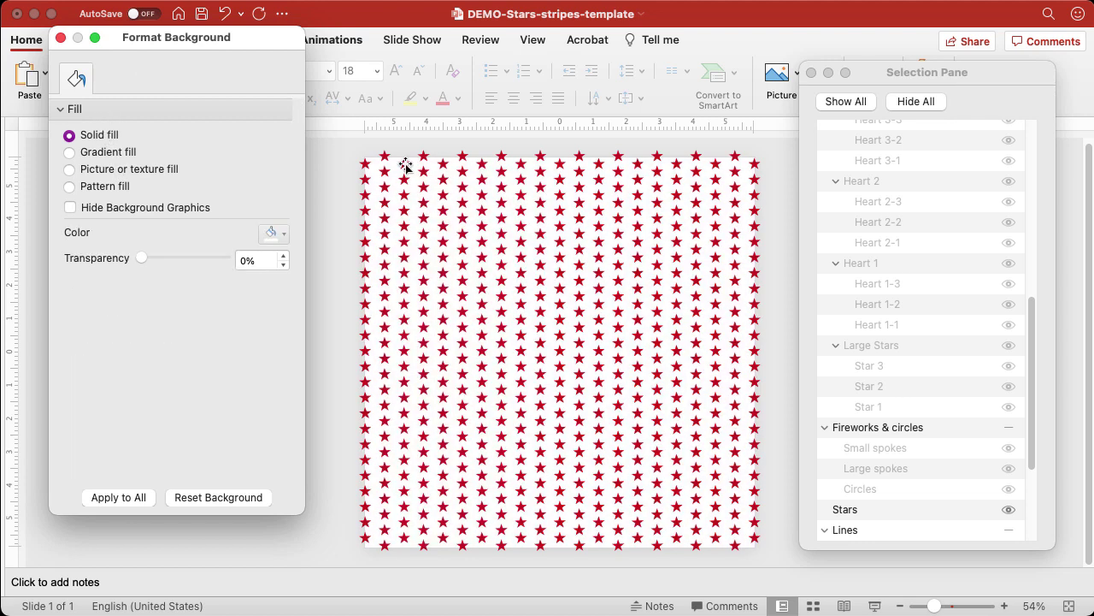
left_click(883, 508)
left_click(878, 509)
left_click(69, 181)
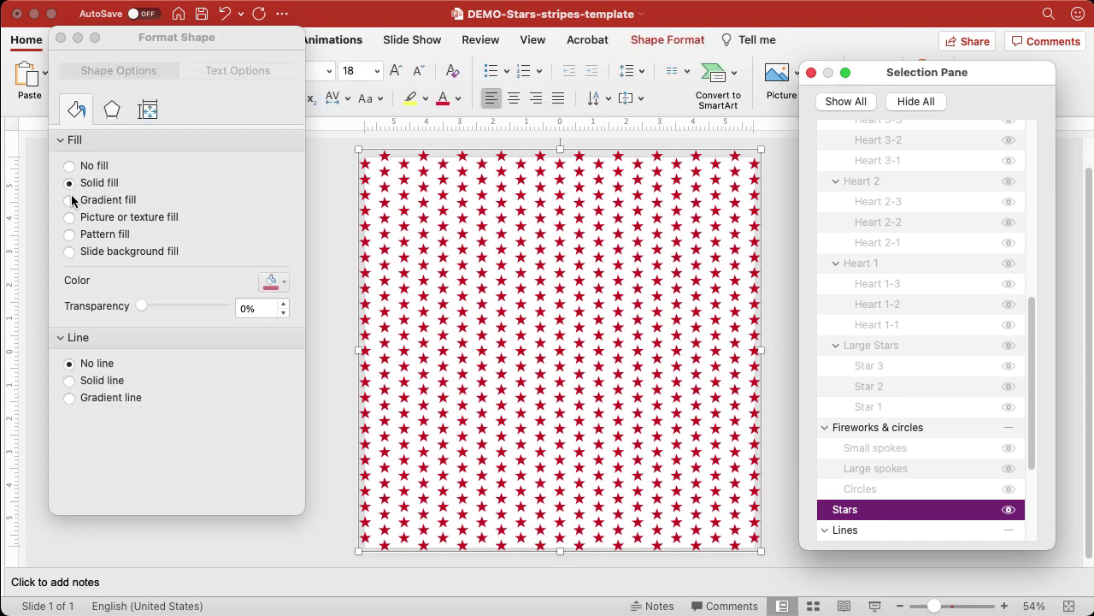
- Try gradient and star pattern fills on the stars, settling on the pastel picture fill
left_click(69, 200)
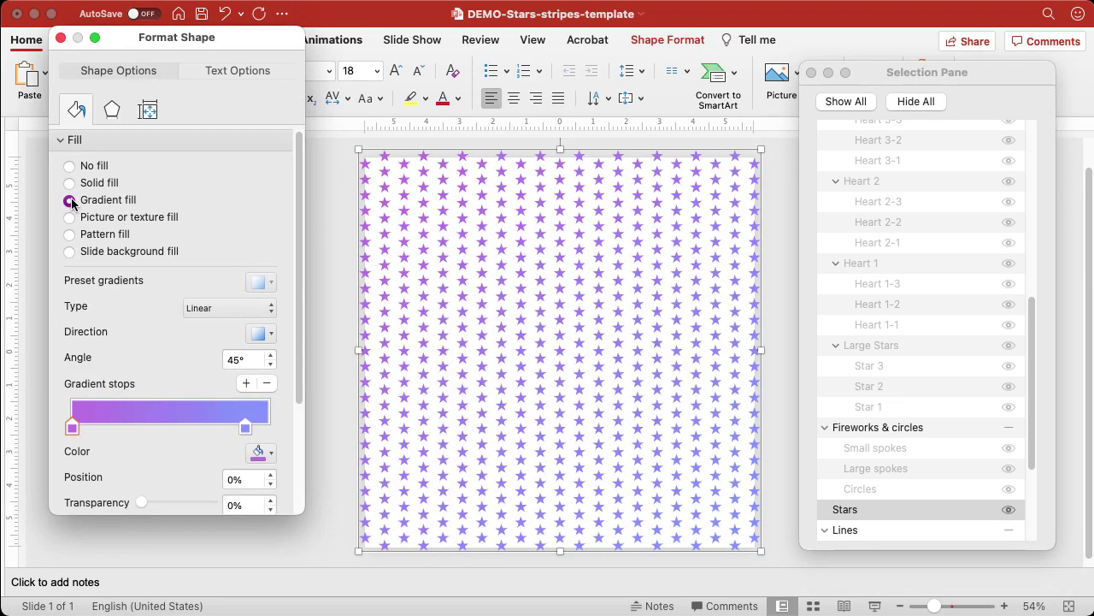
left_click(70, 217)
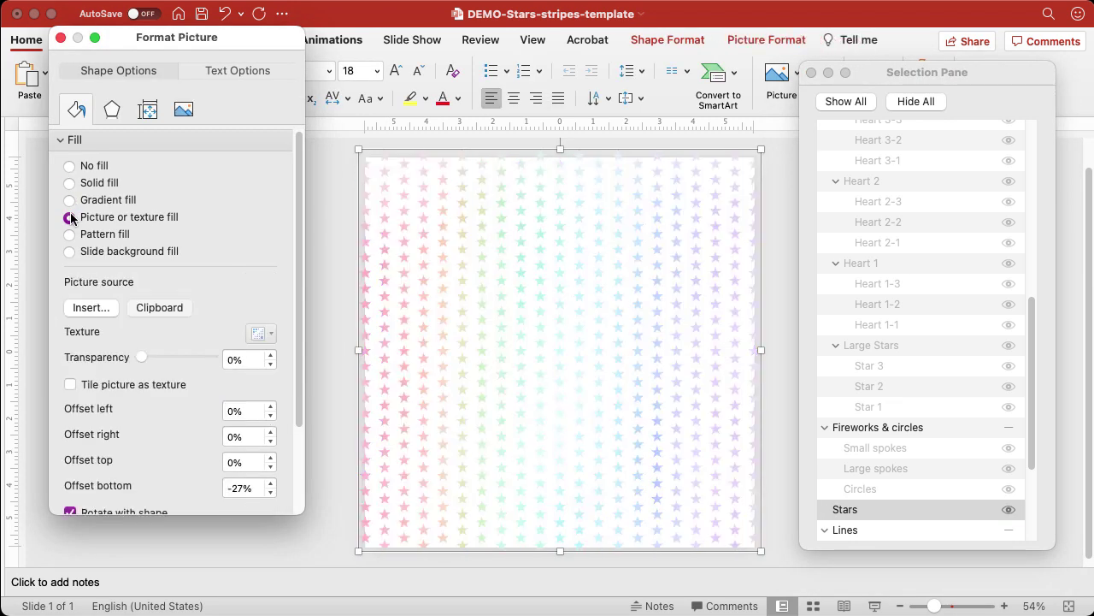
left_click(70, 234)
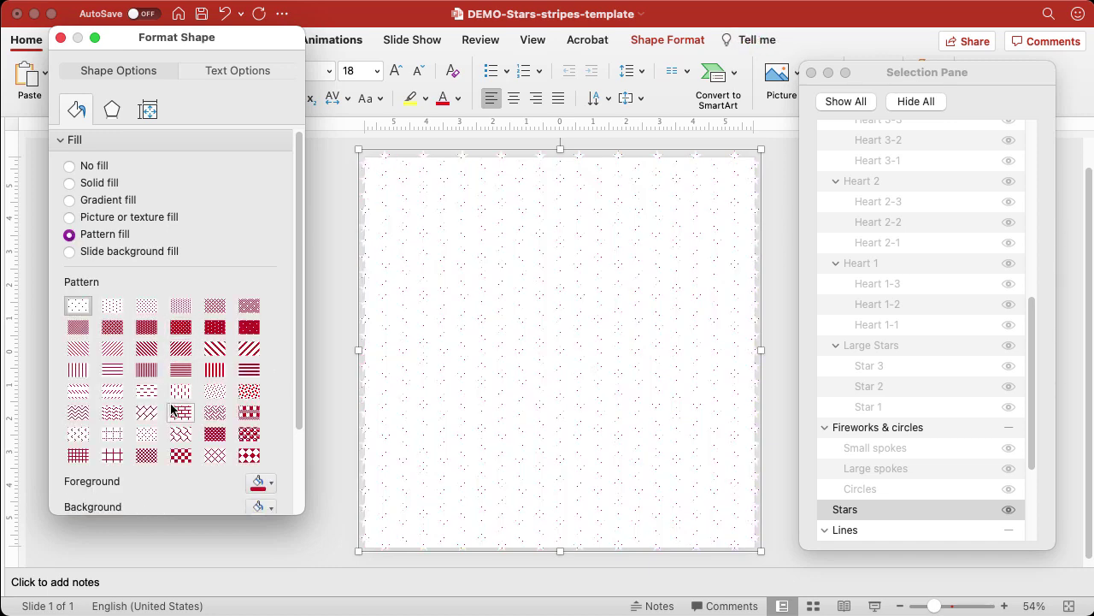
left_click(181, 453)
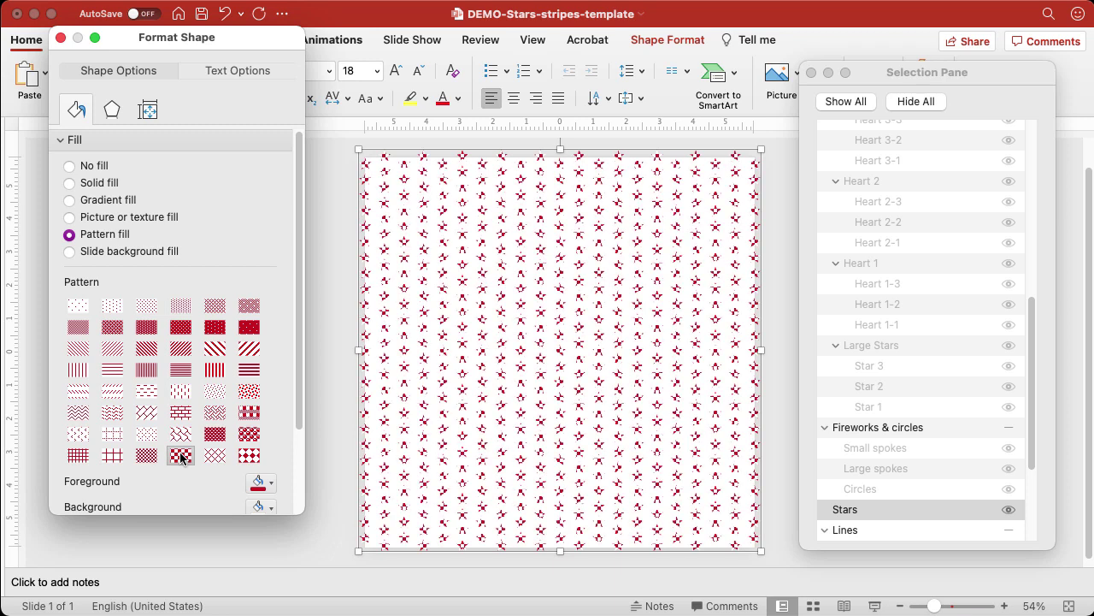
left_click(70, 218)
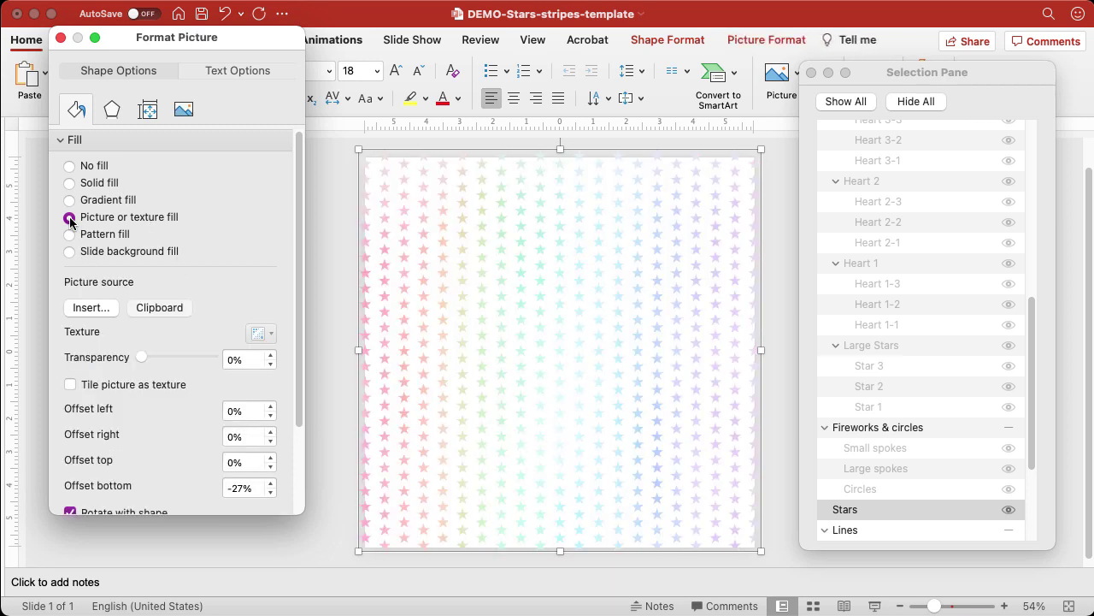